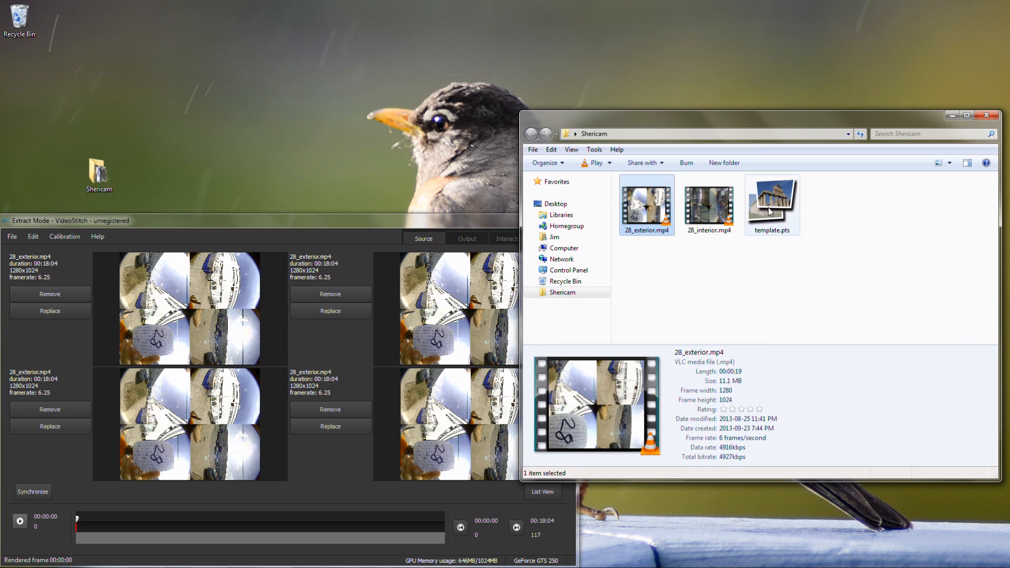
- Load template.pts into the VideoStitch project and save the output project as 28_exterior in the Shericam folder
click(384, 323)
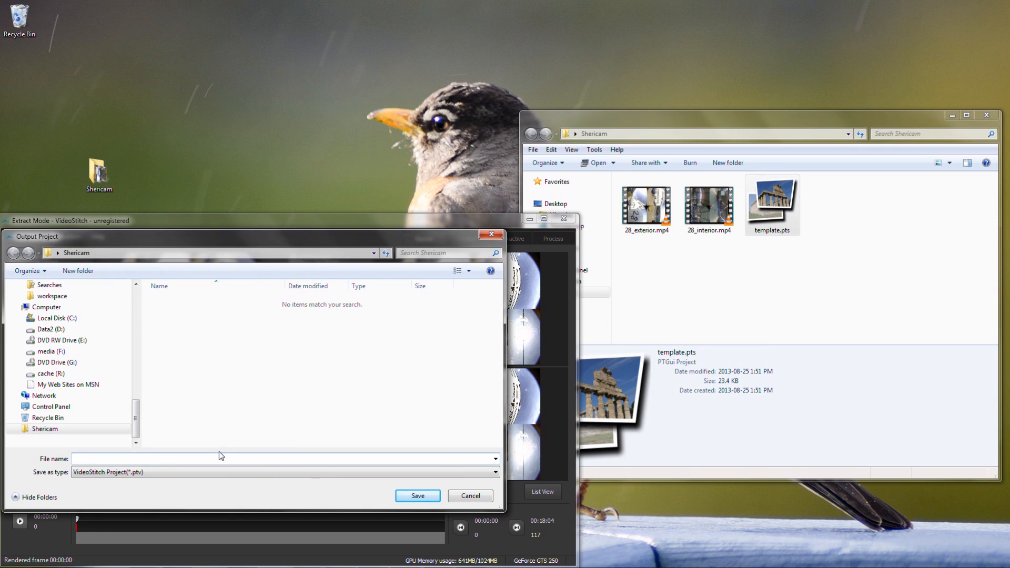
text(28)
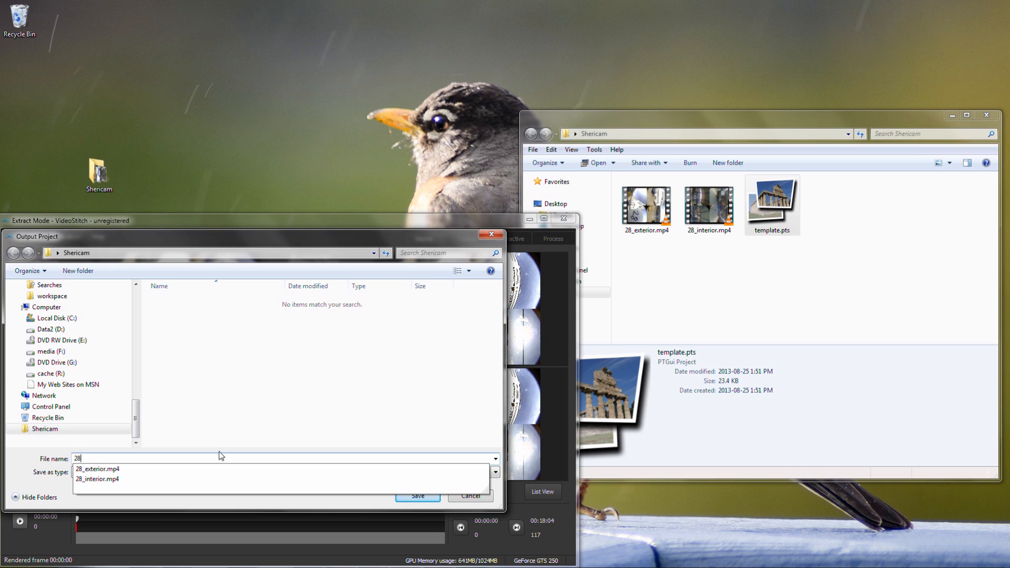
key(Down)
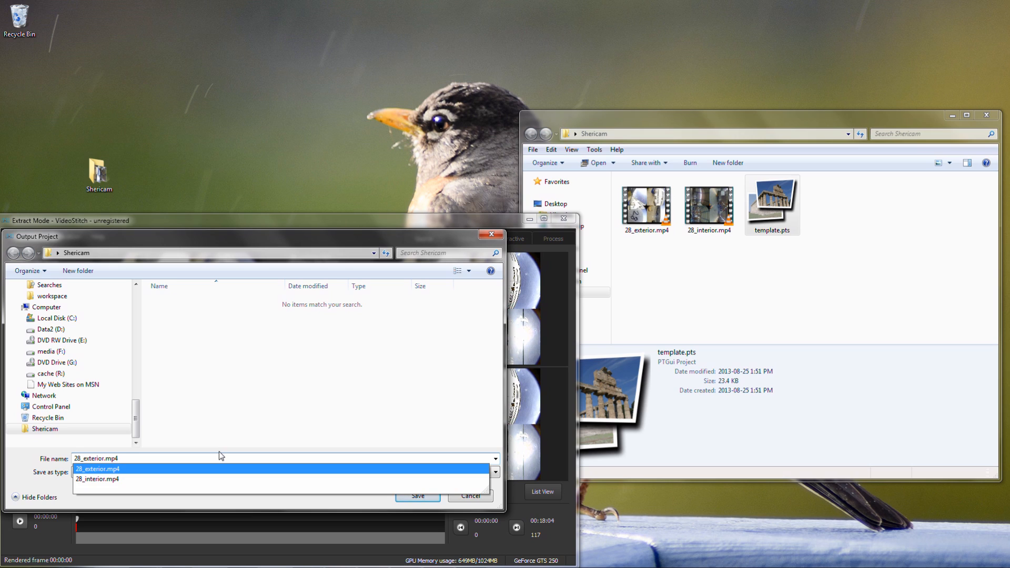
key(BackSpace)
key(BackSpace)
key(BackSpace)
key(BackSpace)
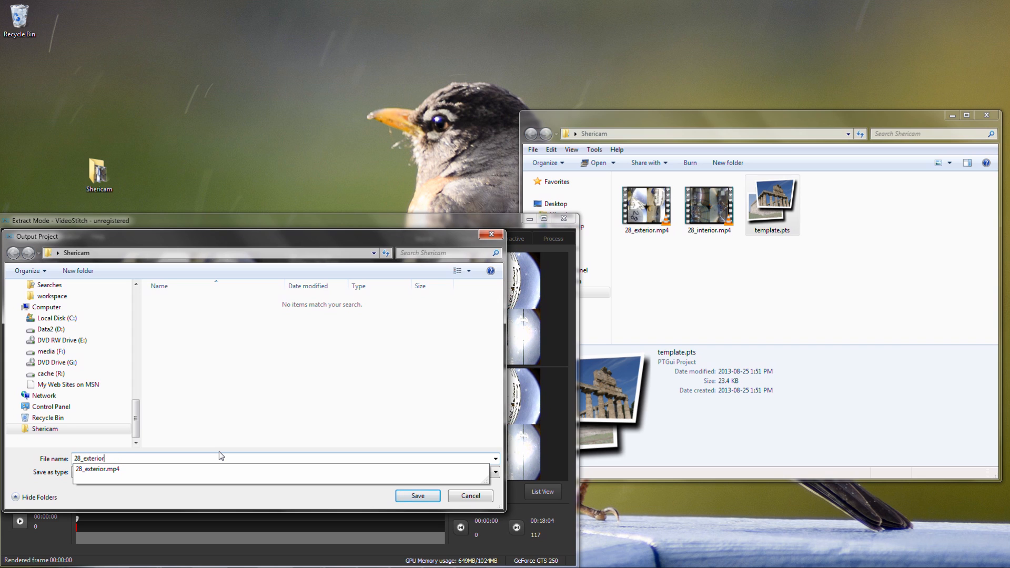
key(Return)
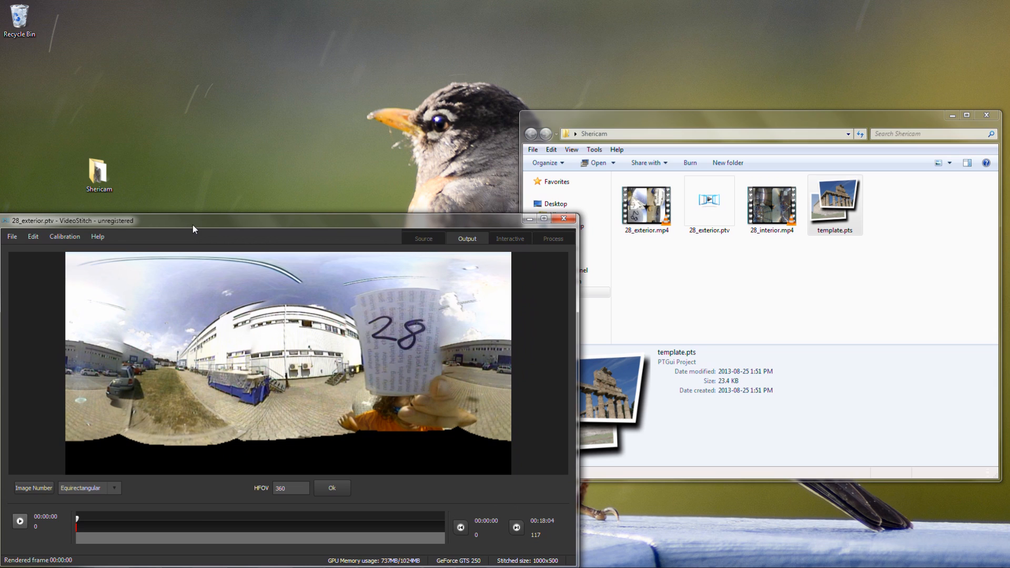
- Enlarge the VideoStitch window and start a new calibration of the current frame in PTGui
drag(189, 215, 189, 143)
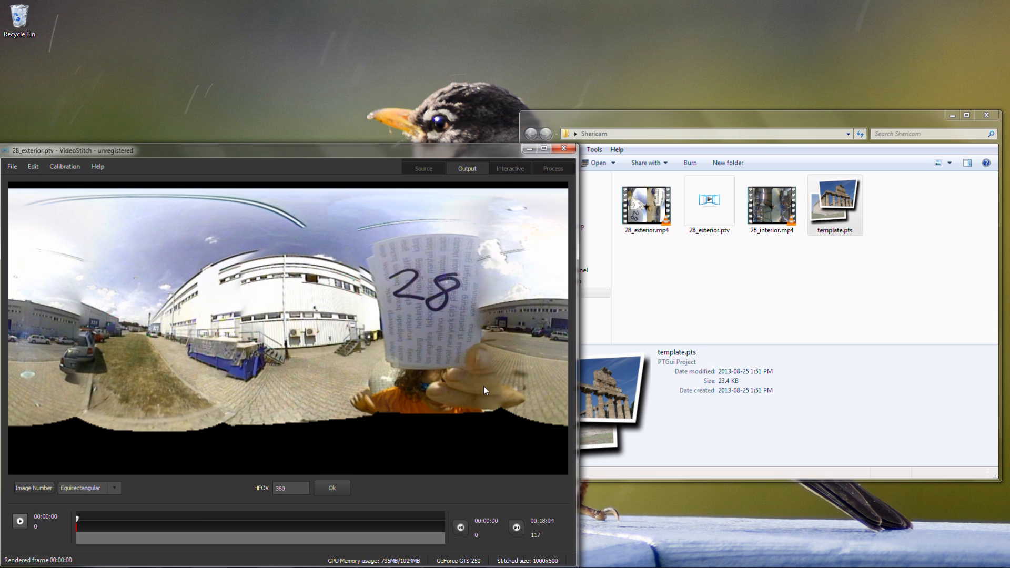
click(70, 167)
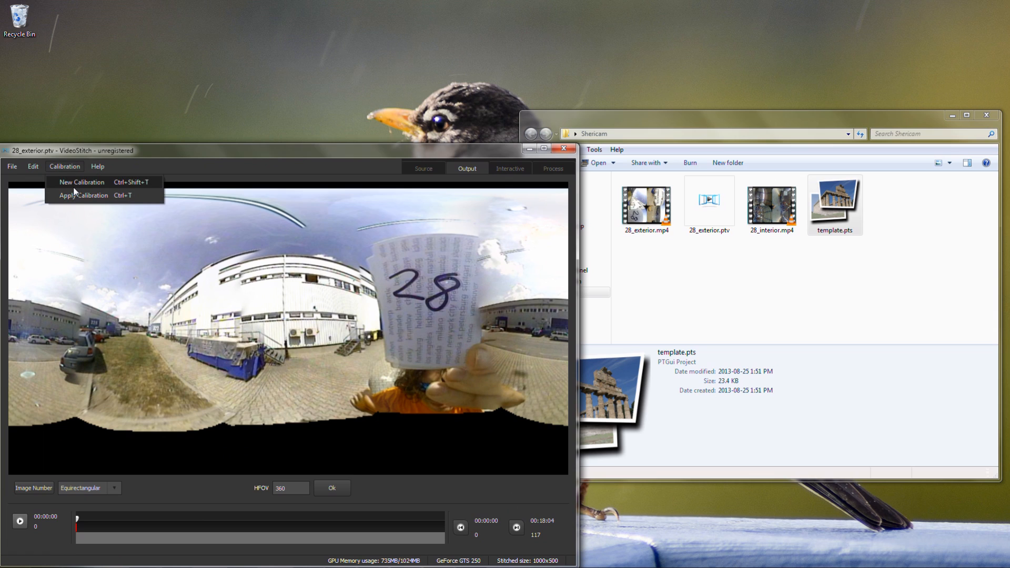
click(79, 182)
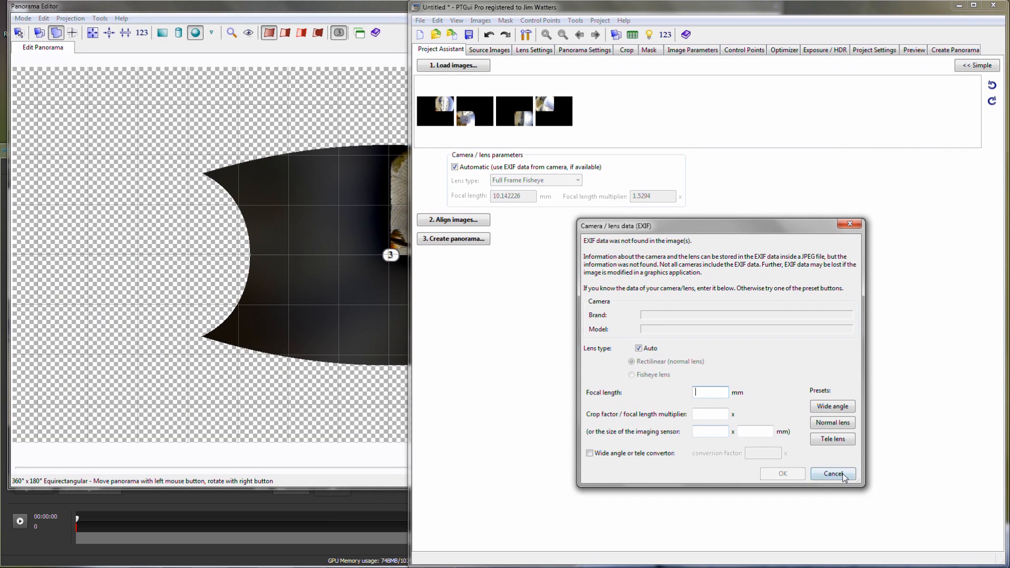
click(842, 474)
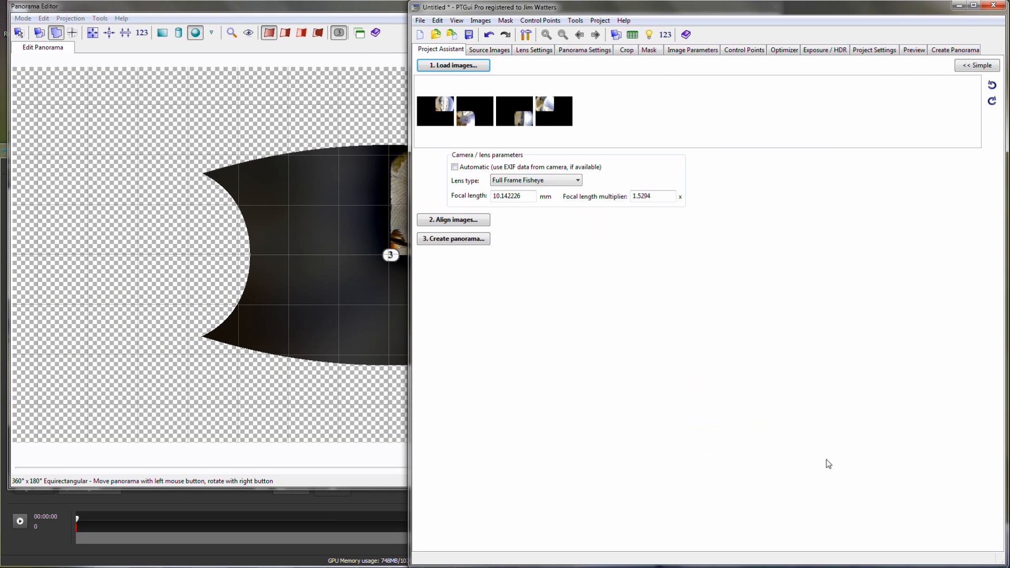
- Apply template.pts from the Shericam folder on the desktop to the PTGui project
click(420, 20)
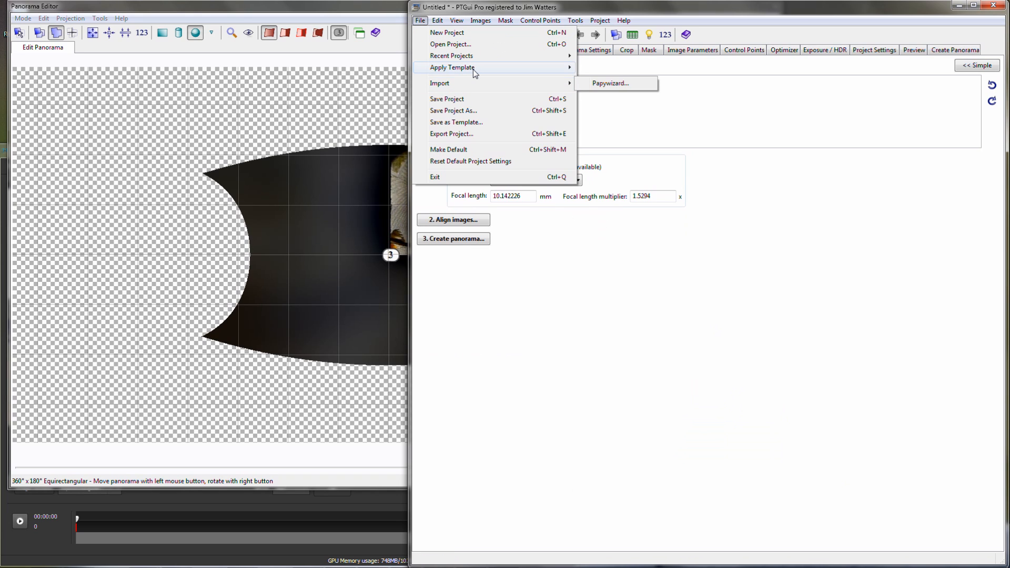
mouse_move(475, 68)
click(640, 141)
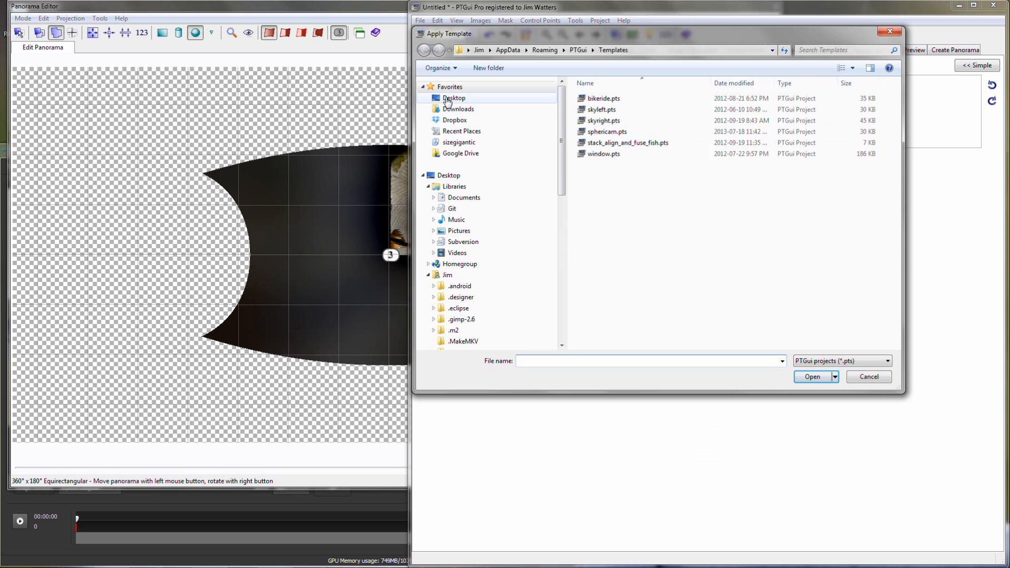
click(449, 99)
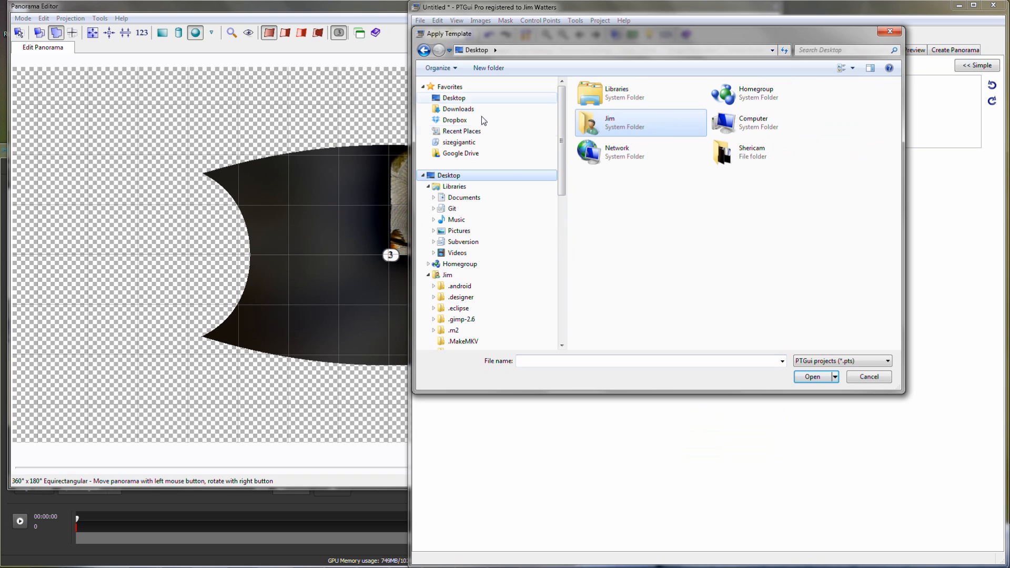
double_click(733, 158)
double_click(606, 99)
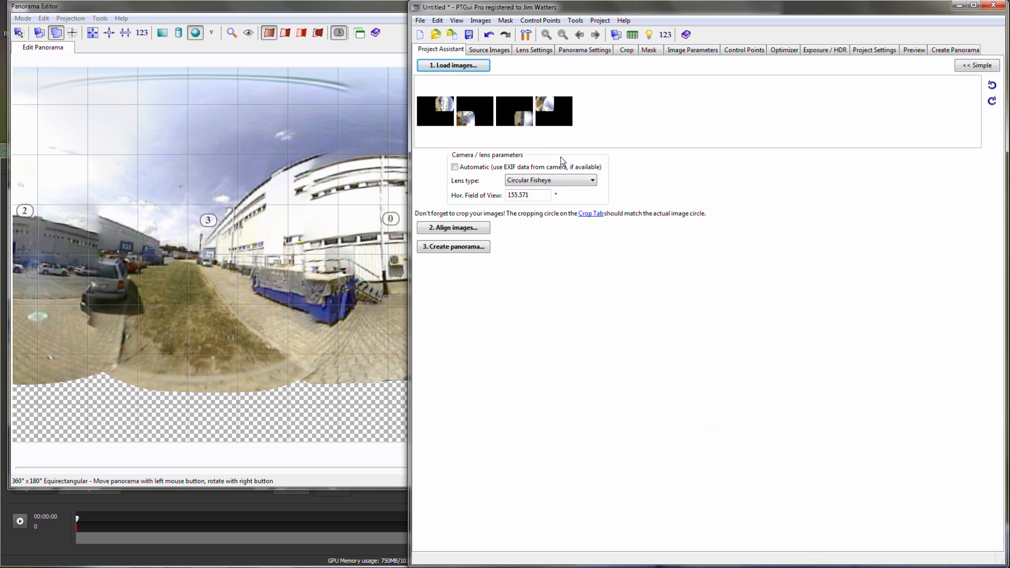
- Shift the crop circle of image 0 to left 596, top -50, and that of image 1 to left -33, top 462
click(627, 51)
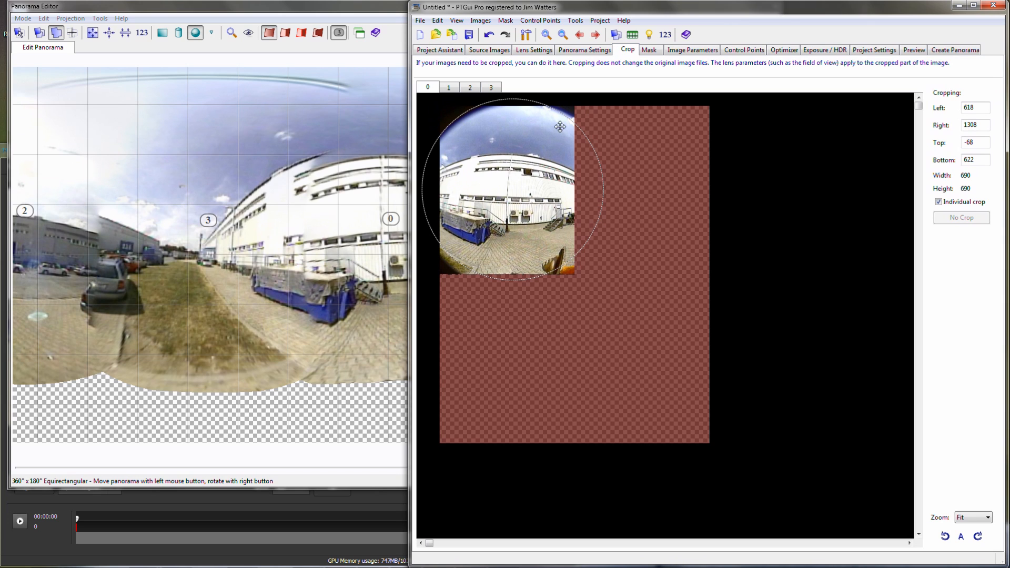
drag(513, 166, 509, 174)
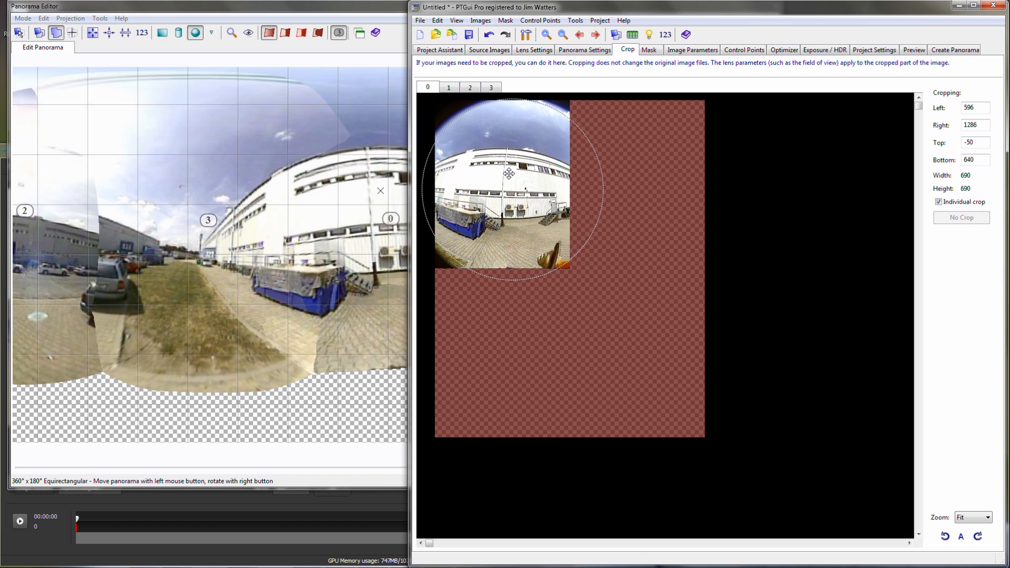
click(448, 88)
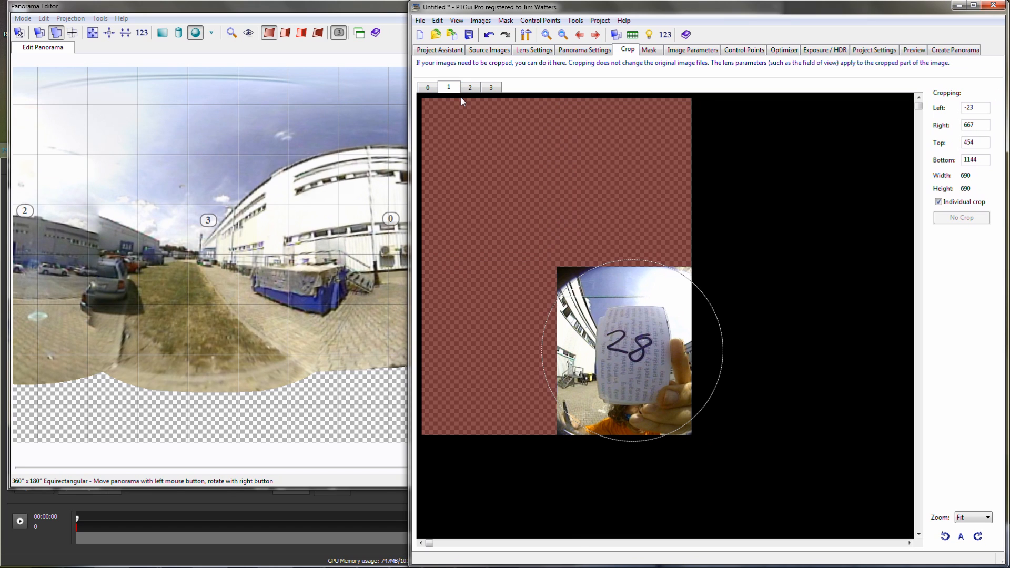
drag(641, 274, 638, 304)
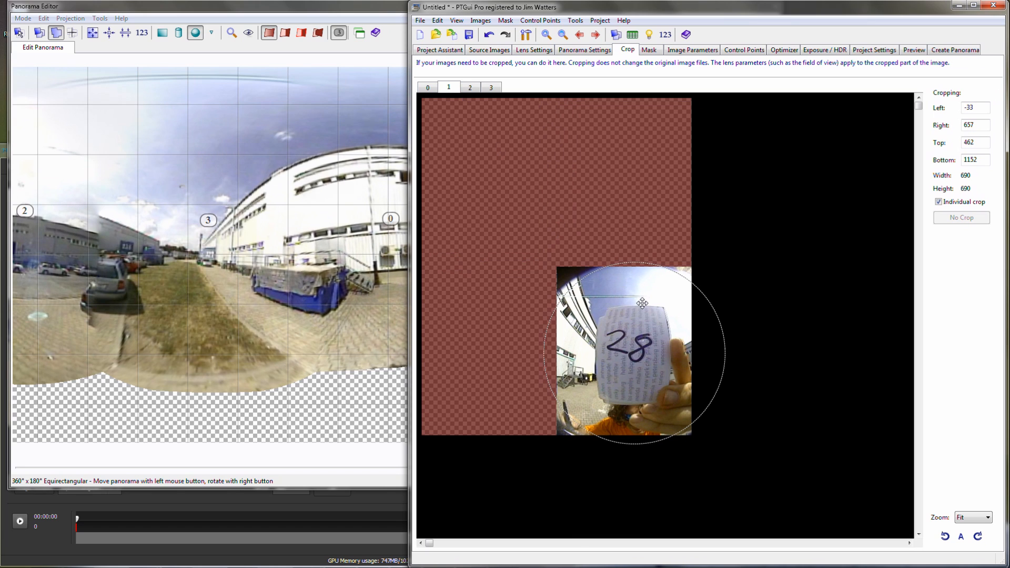
- Nudge the crop circle of image 2 slightly and shift that of image 3 to left -11, top -75
click(469, 88)
drag(619, 221, 618, 218)
click(491, 88)
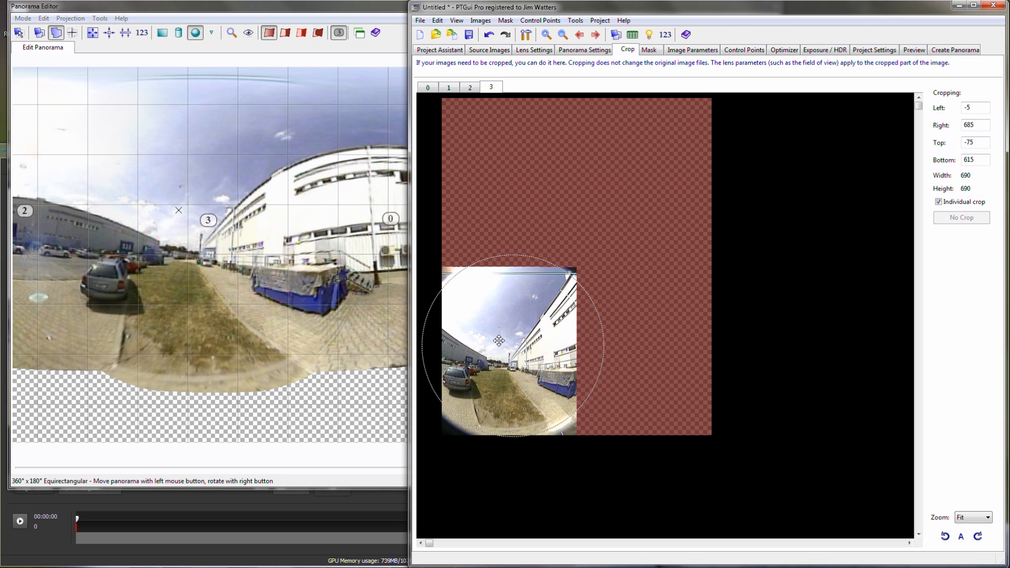
drag(499, 341, 497, 340)
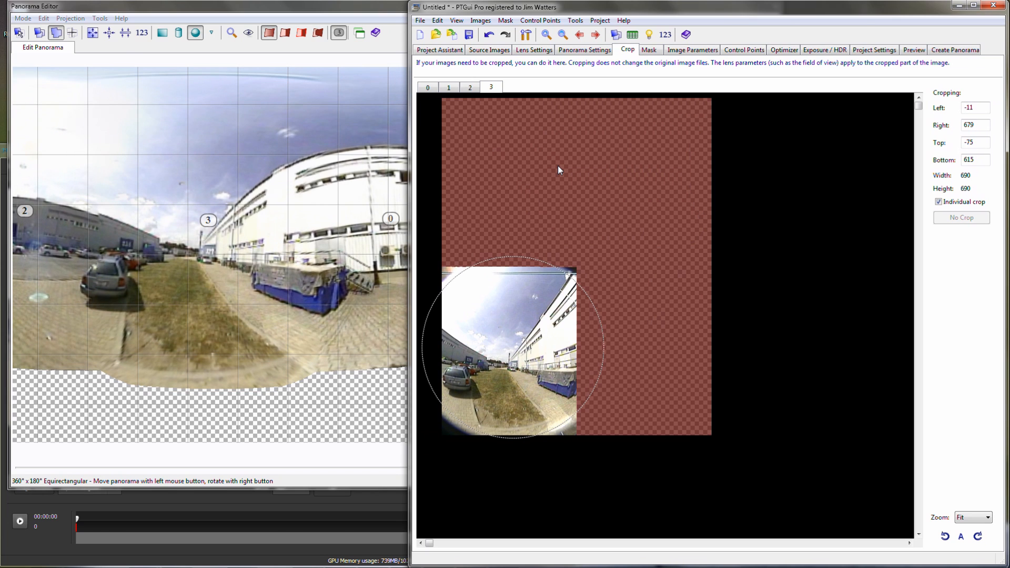
- Run AutoPano on all images to generate control points, and bring the overlapping views of images 0 and 1 into sight
click(732, 49)
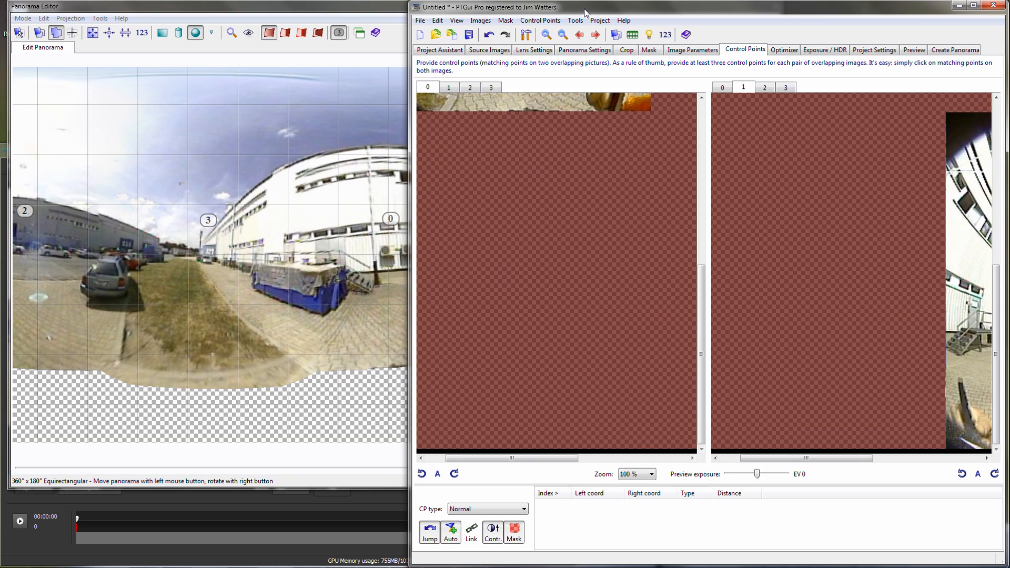
click(546, 21)
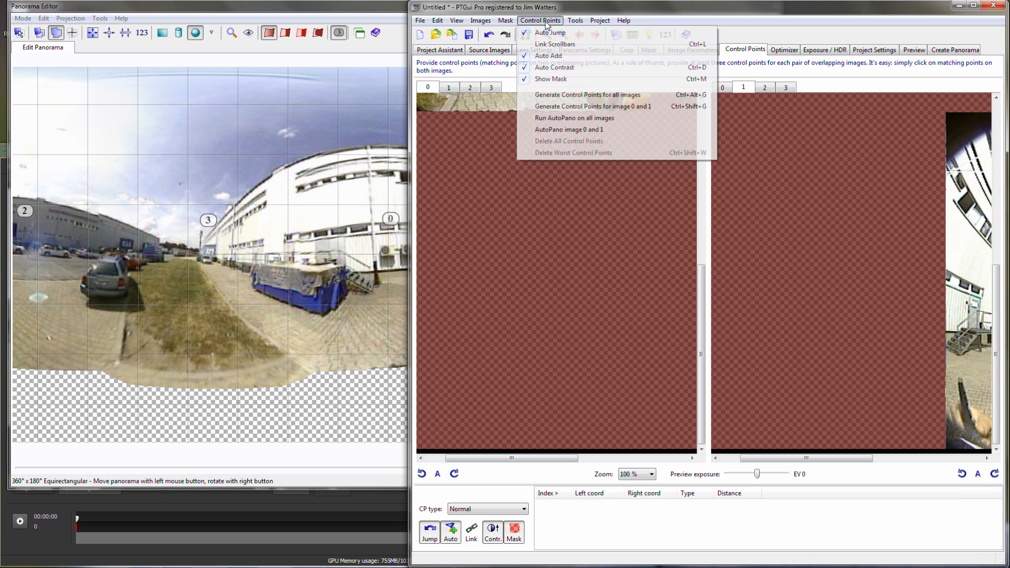
click(577, 116)
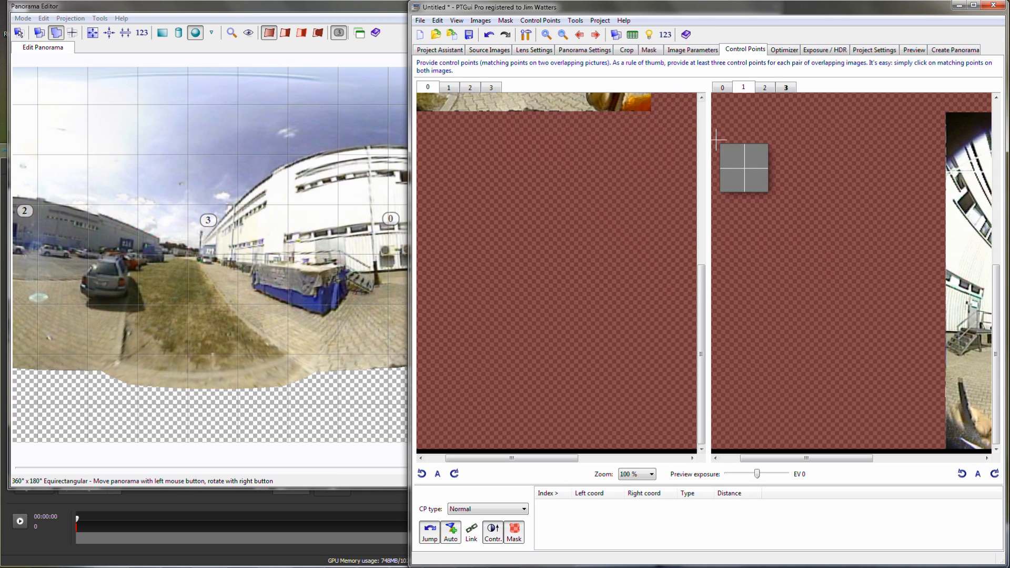
click(699, 134)
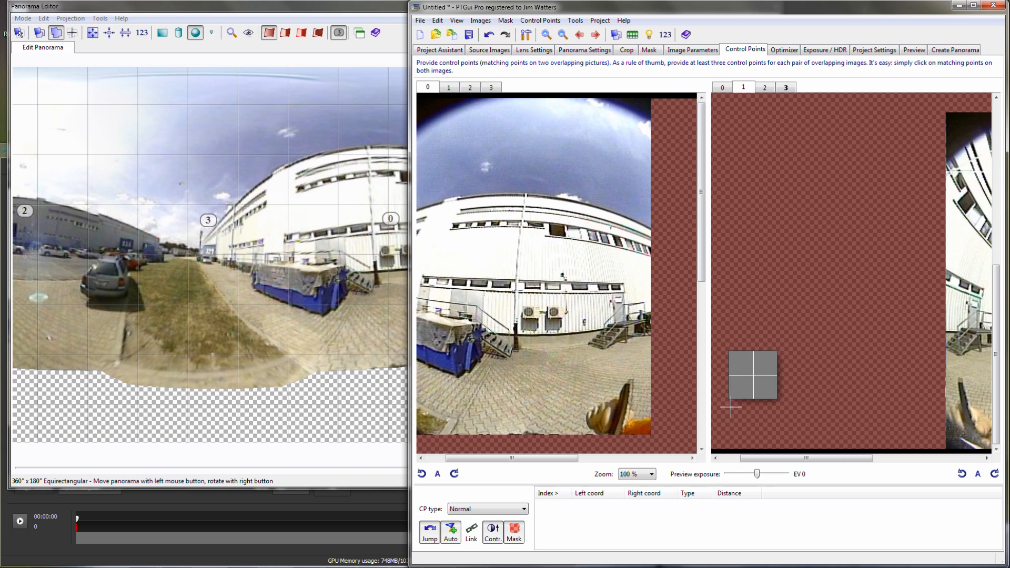
drag(784, 458, 925, 468)
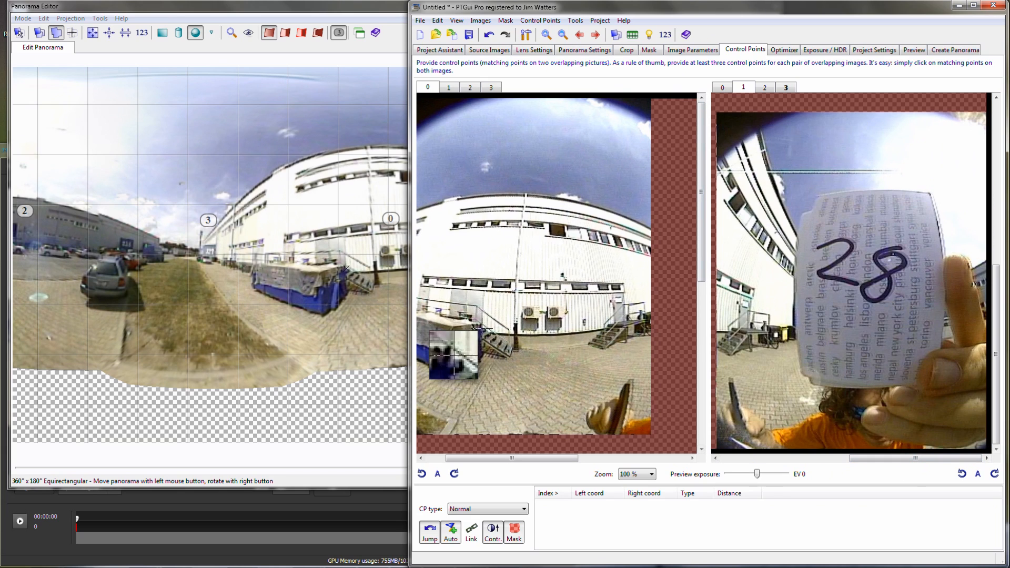
- Save the PTGui project as 28 in the Shericam folder on the desktop
click(419, 20)
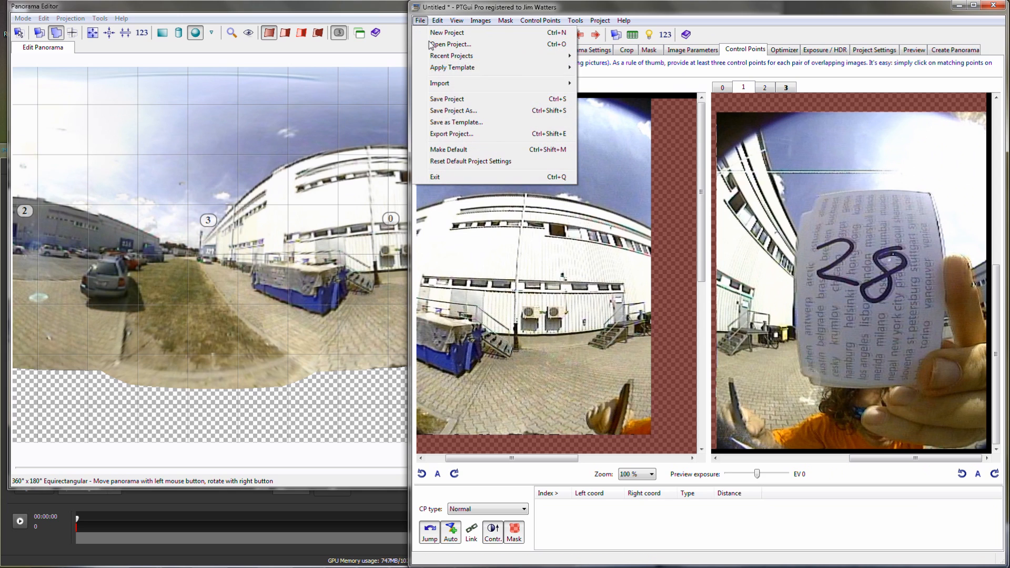
click(450, 111)
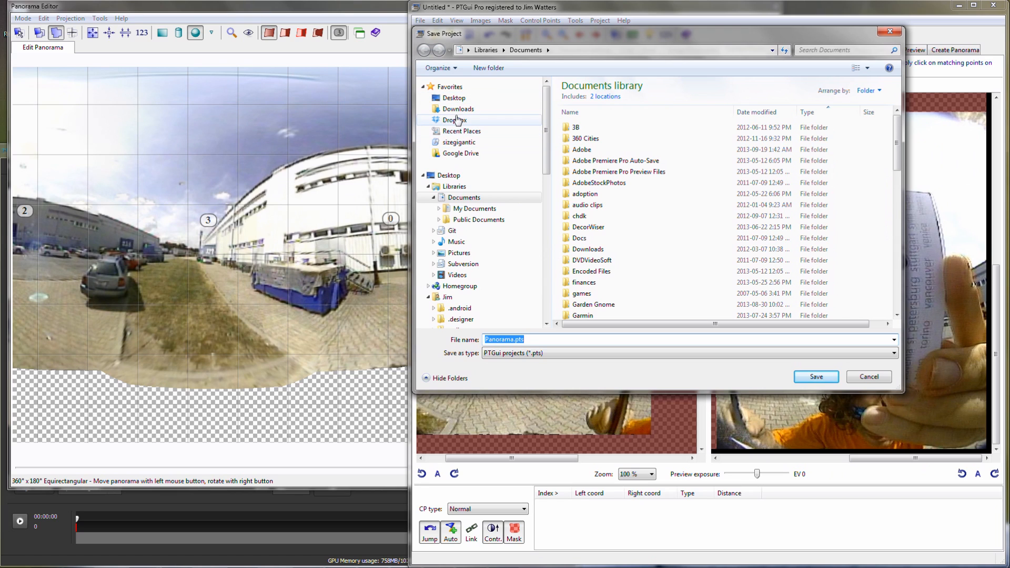
click(452, 99)
double_click(731, 147)
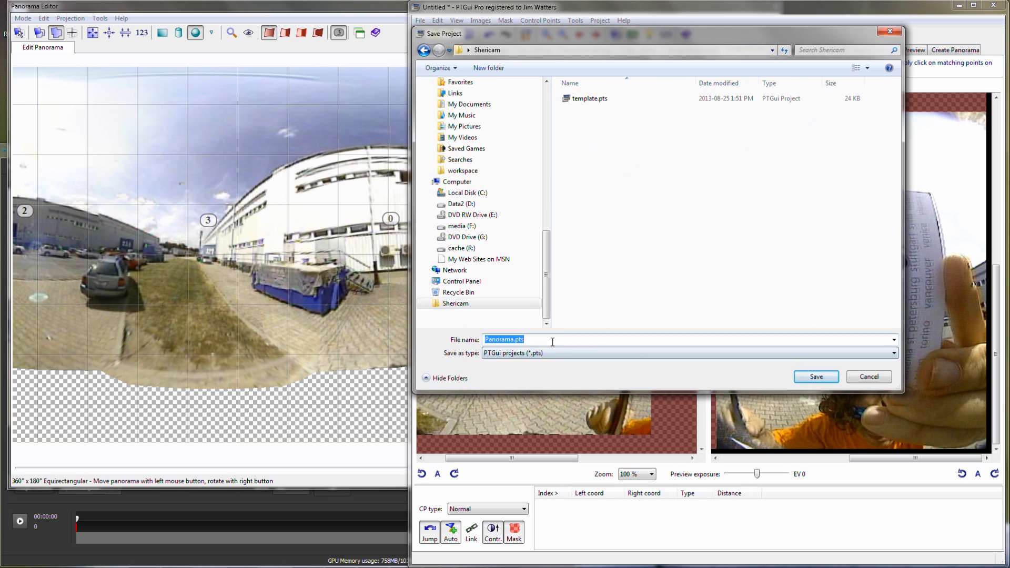
click(509, 338)
double_click(513, 339)
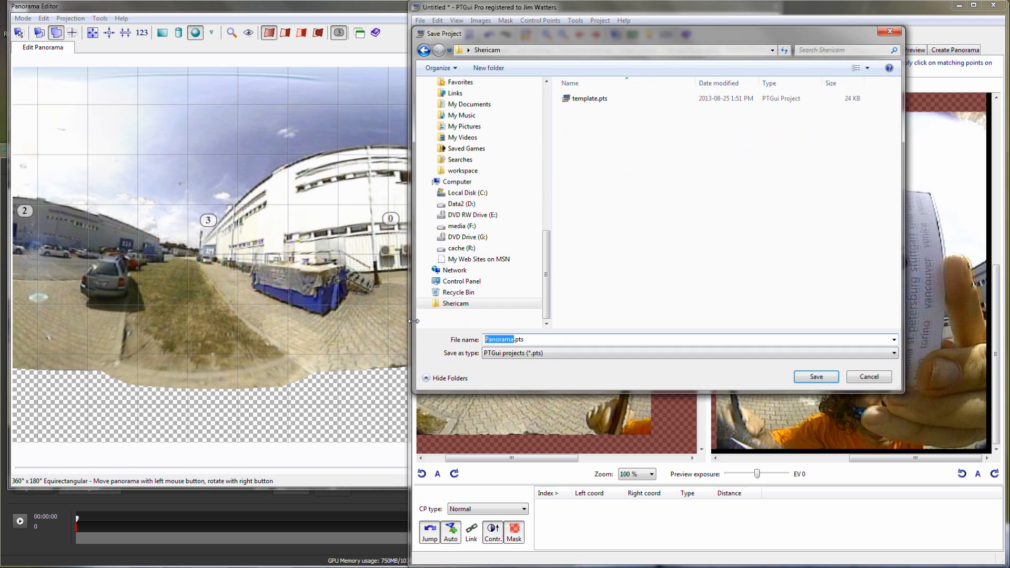
text(28)
key(Return)
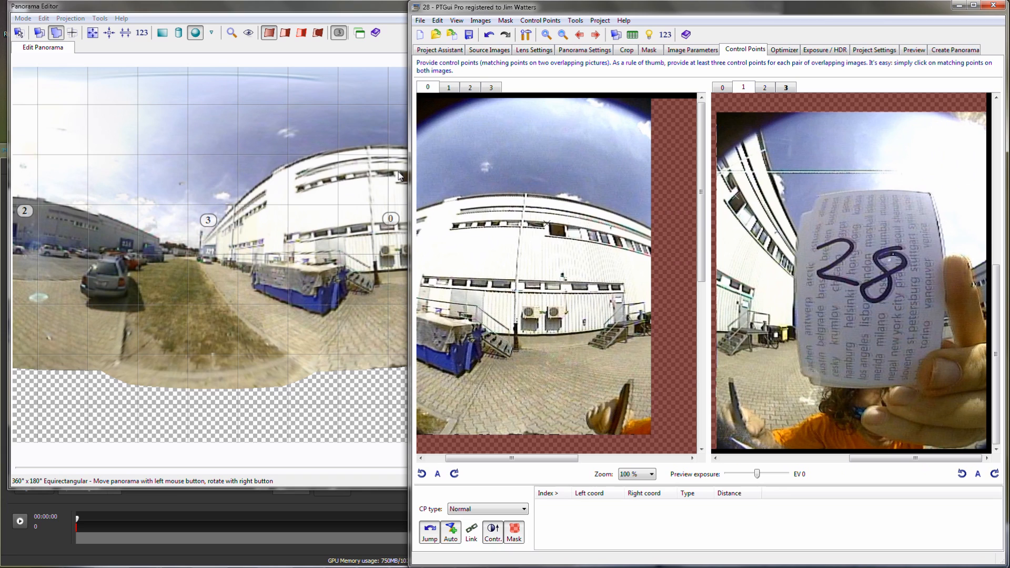
- In VideoStitch, move to frame 24, extract its input stills as jpg into the Shericam folder, and return to PTGui
click(27, 545)
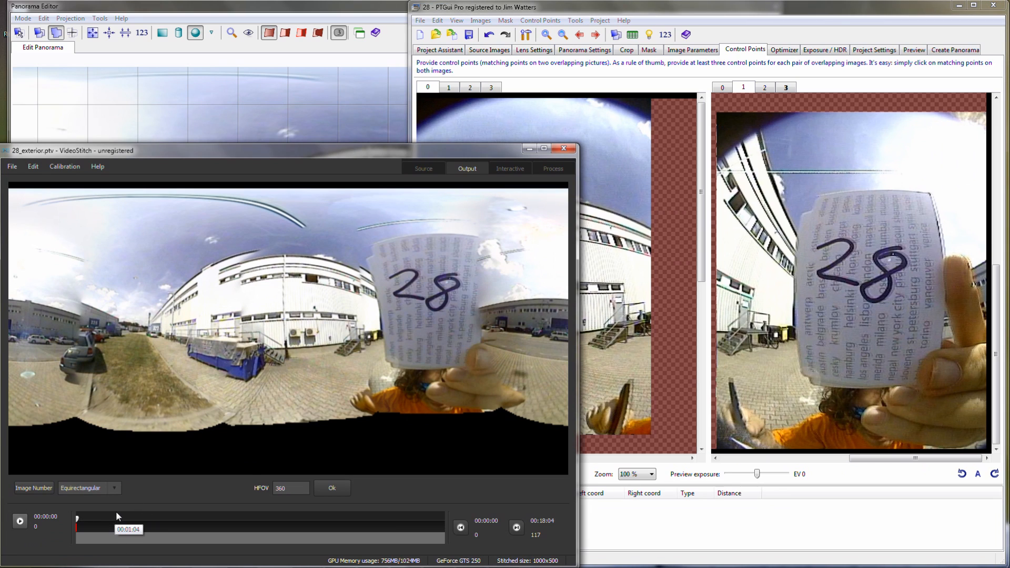
drag(77, 521, 151, 526)
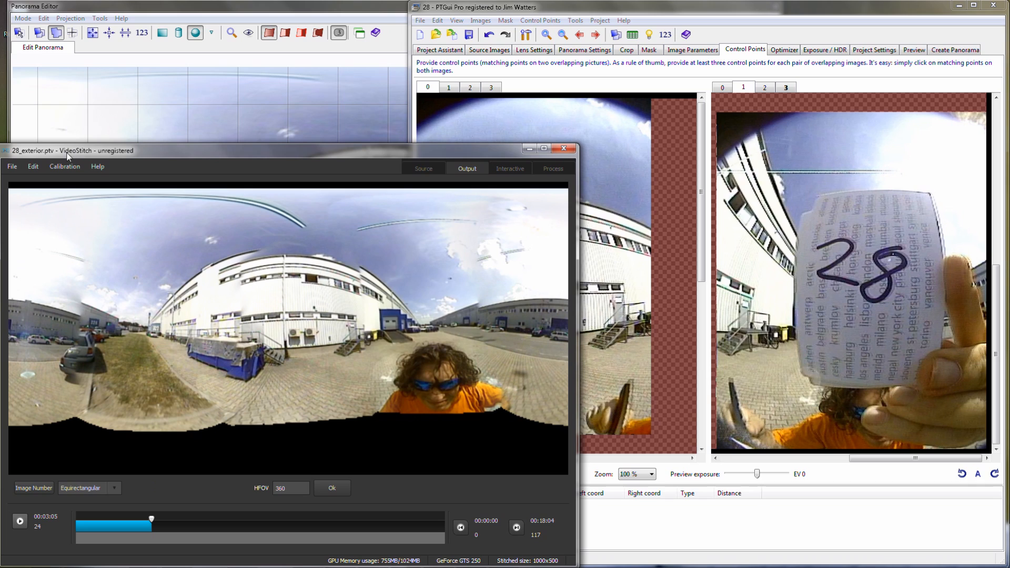
click(62, 167)
mouse_move(30, 165)
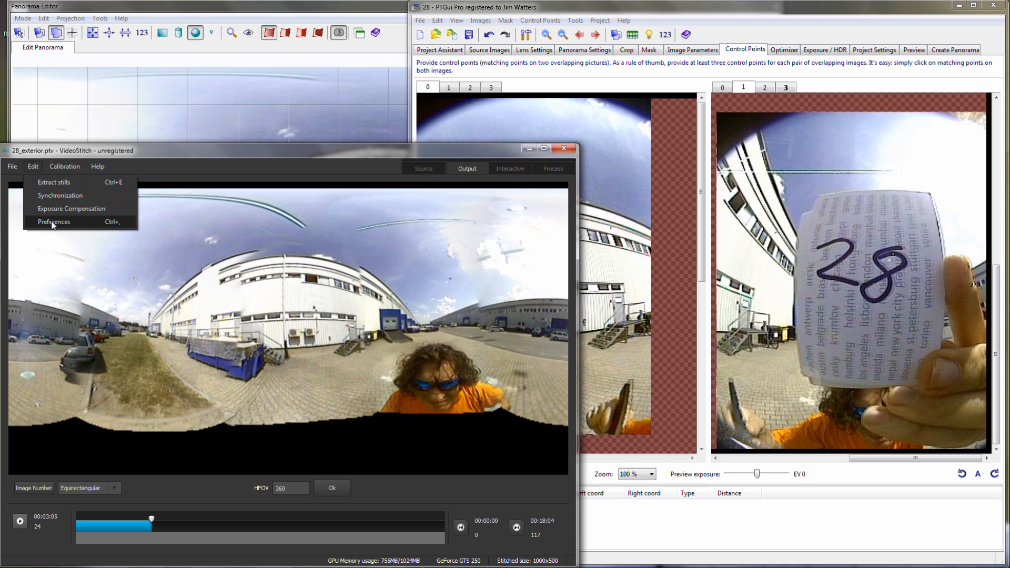
click(61, 181)
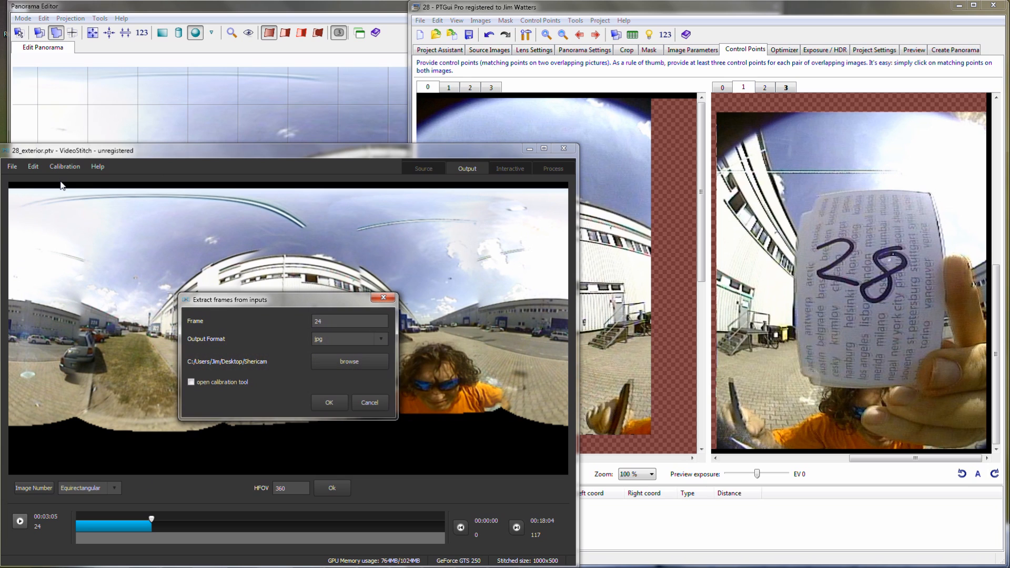
click(330, 402)
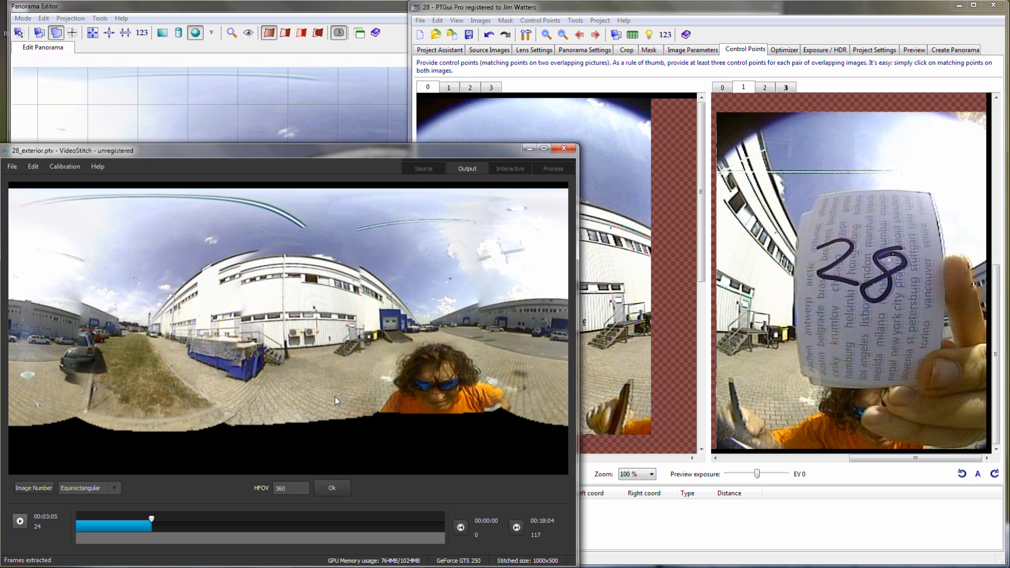
click(608, 9)
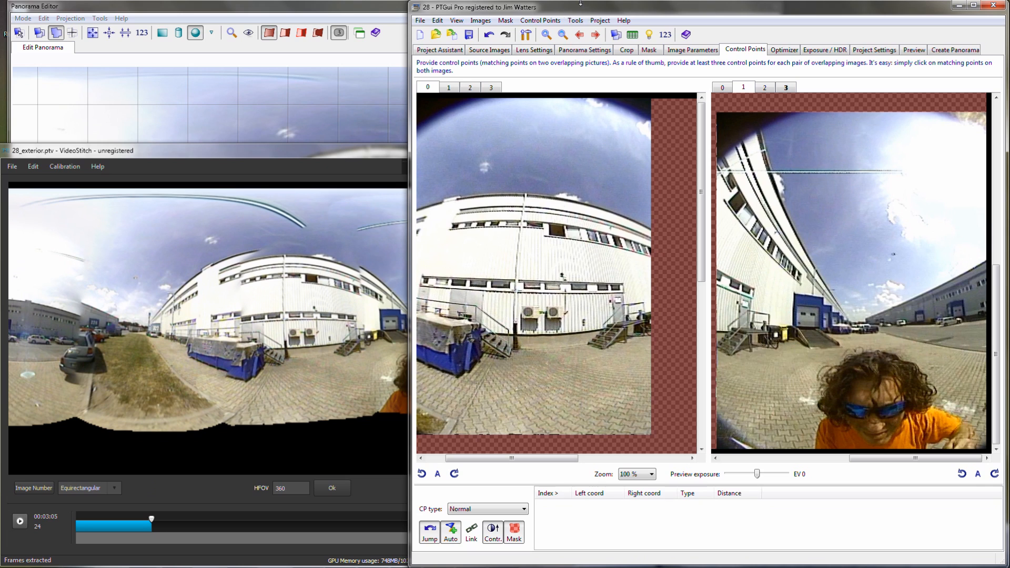
- Generate control points for all images, and add two matching points on the white building's lower and upper windows in images 0 and 1
click(540, 21)
click(581, 96)
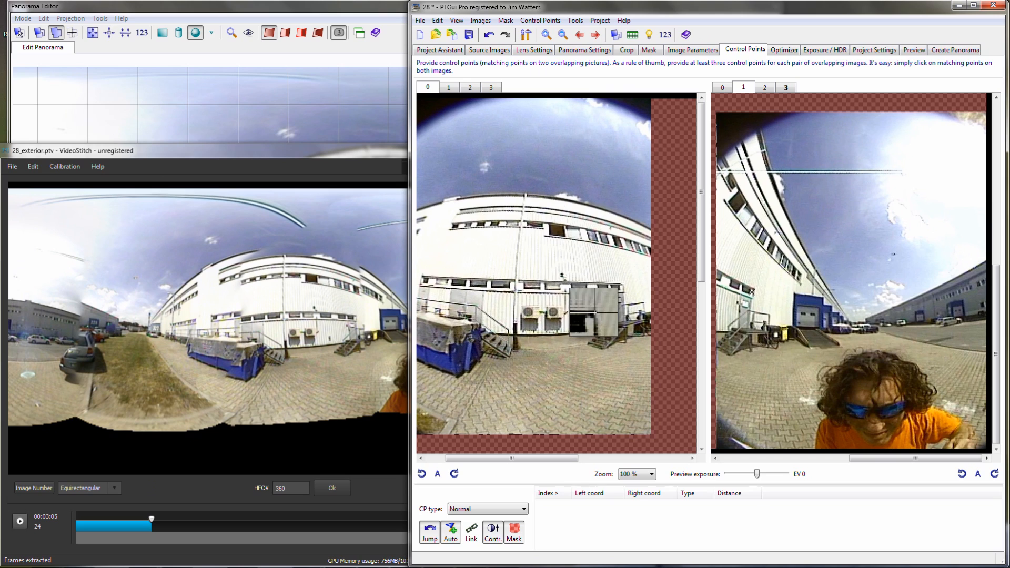
click(623, 287)
drag(753, 289, 754, 289)
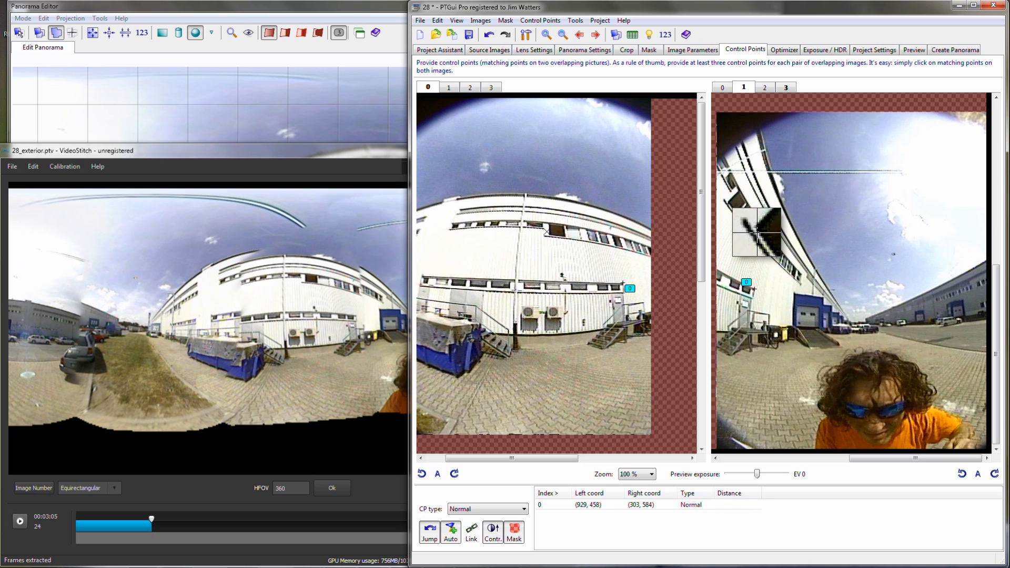
click(729, 207)
drag(549, 234, 549, 236)
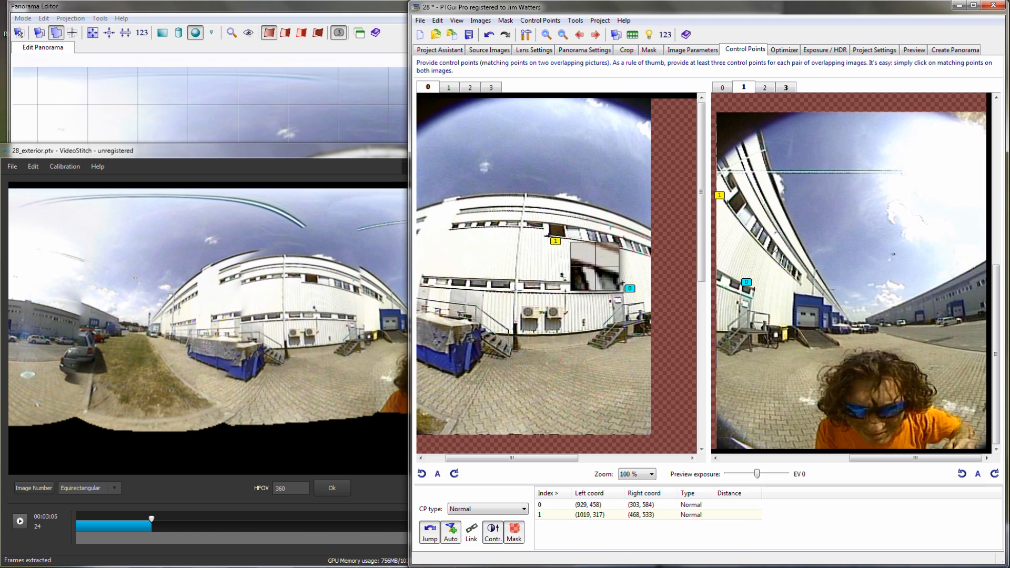
- Add four more matching points between images 0 and 1: two on the upper windows, one on the roof edge, one at the stairs' foot
click(623, 240)
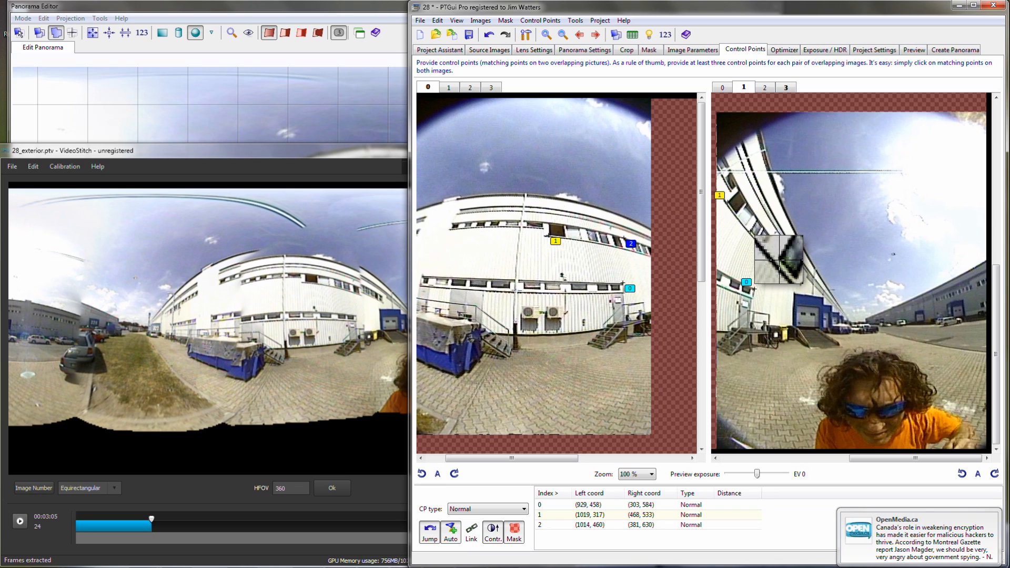
click(592, 243)
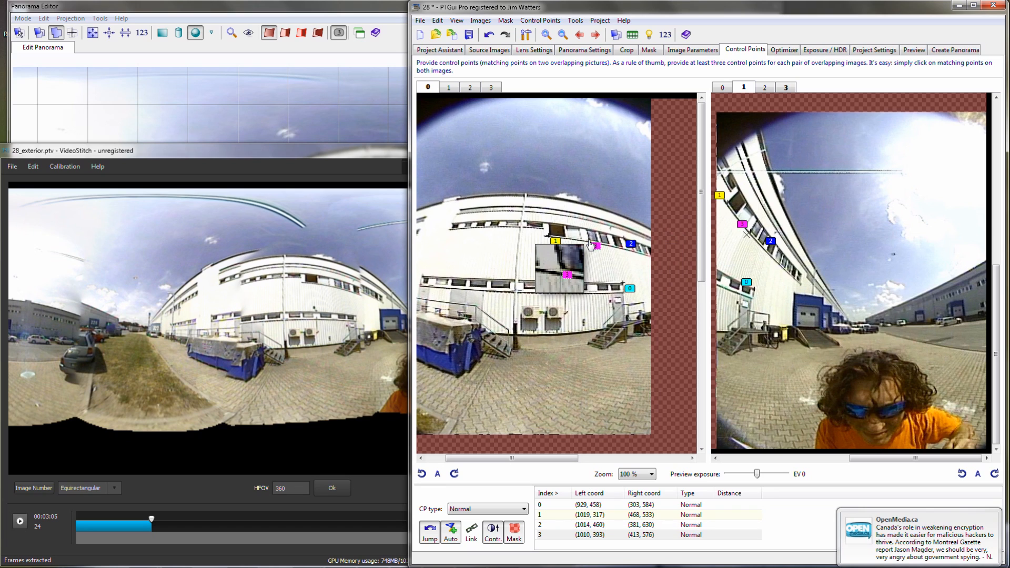
click(520, 202)
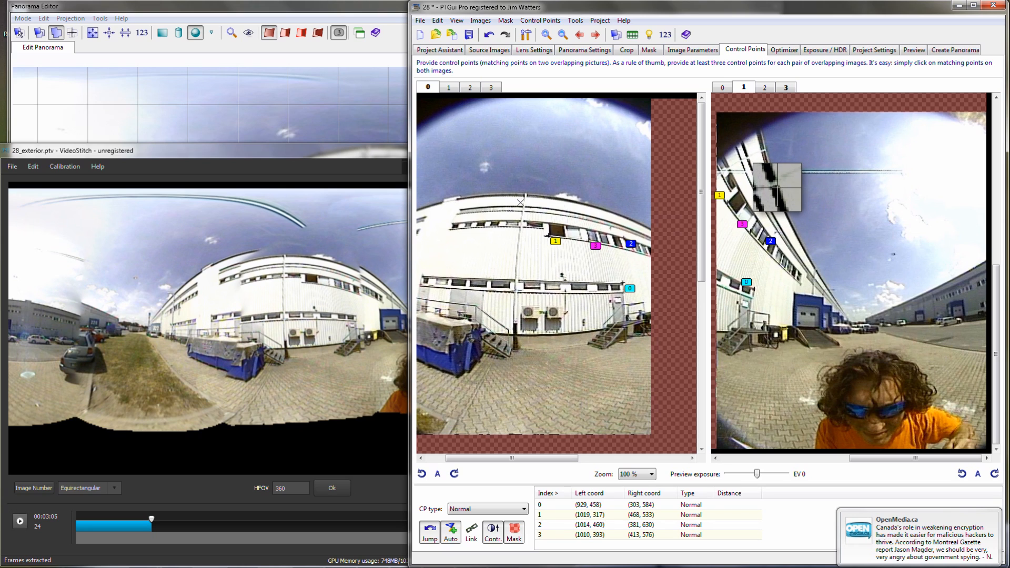
click(748, 158)
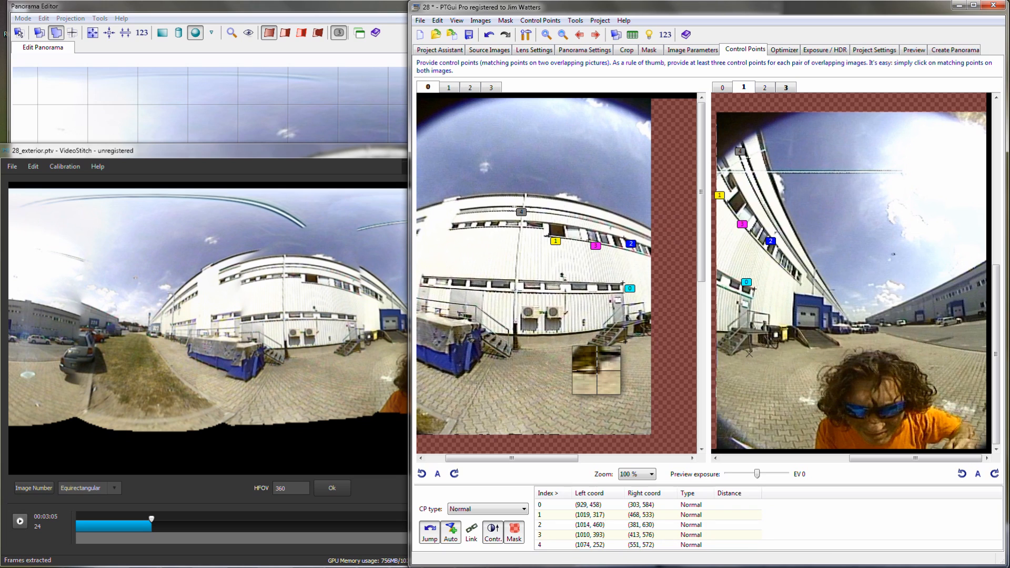
click(626, 343)
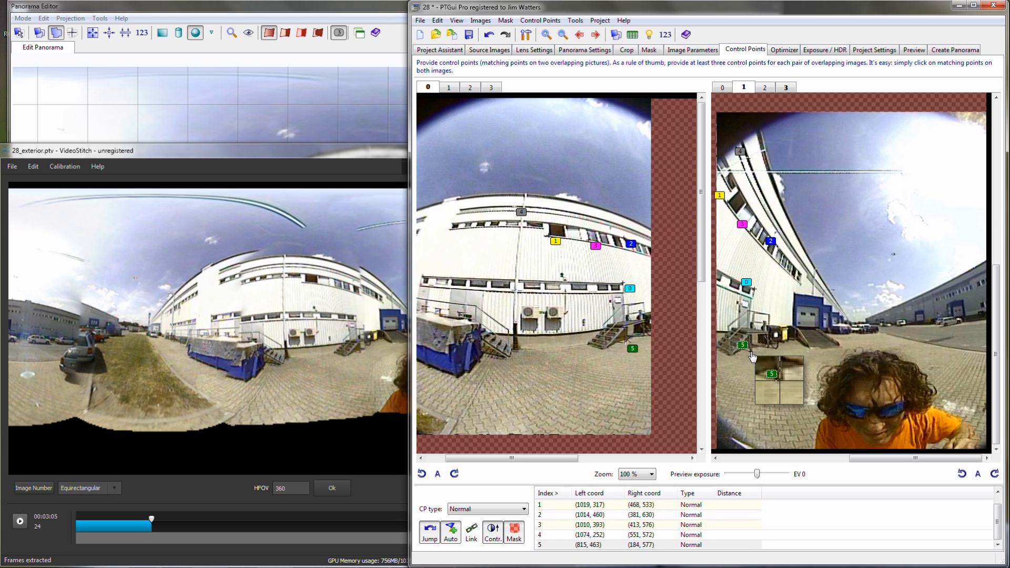
- Run AutoPano on all images, and add another matching point on the stair railing in images 0 and 1
click(559, 24)
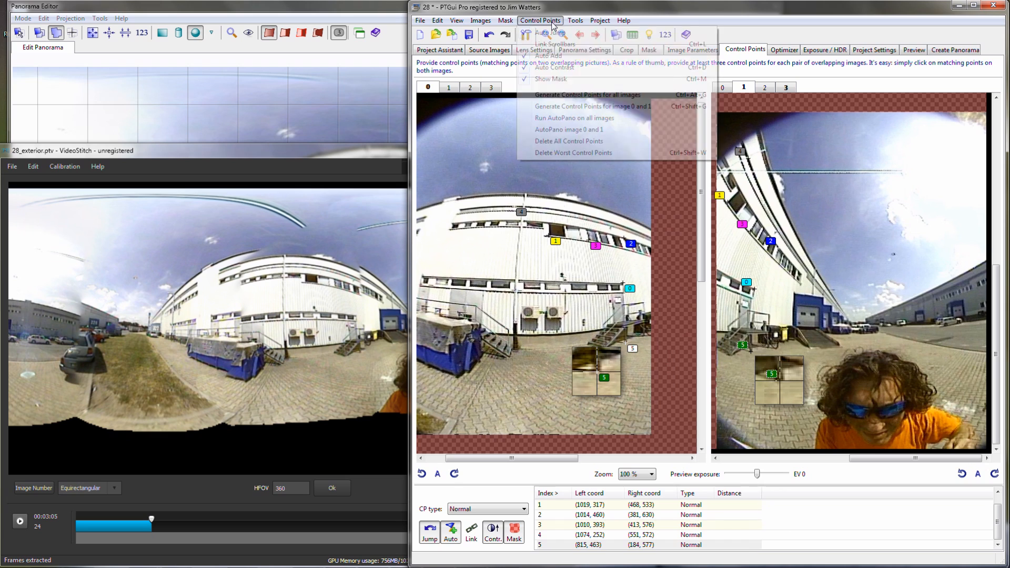
click(611, 117)
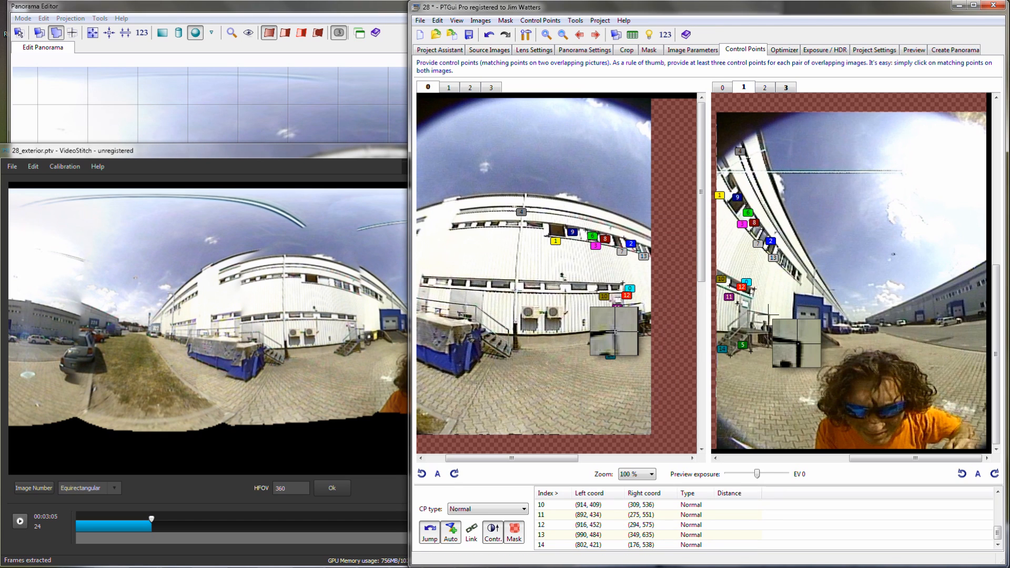
click(768, 315)
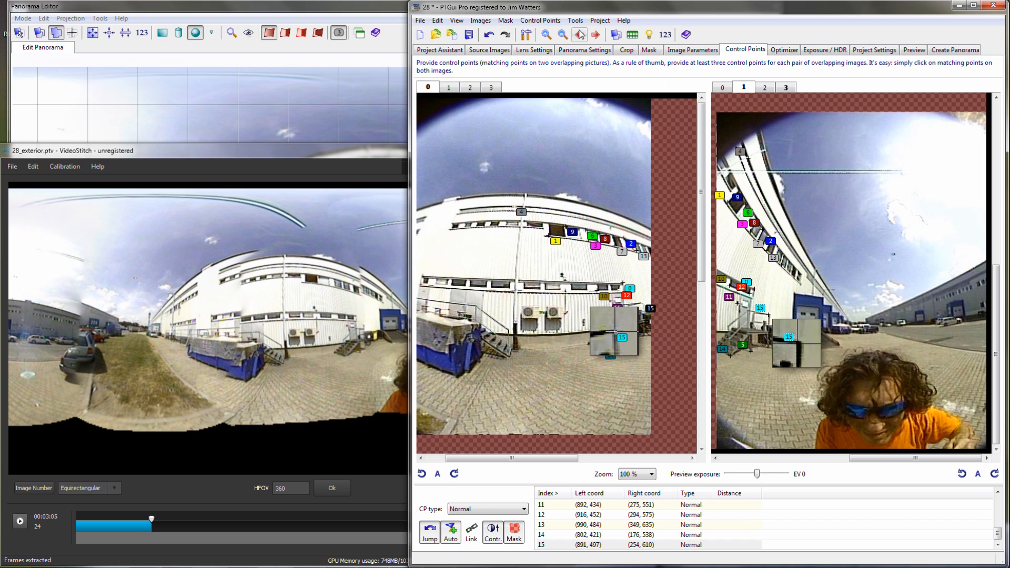
- Switch to images 1 and 2 and add four matching control points on the facade of the distant building
click(599, 37)
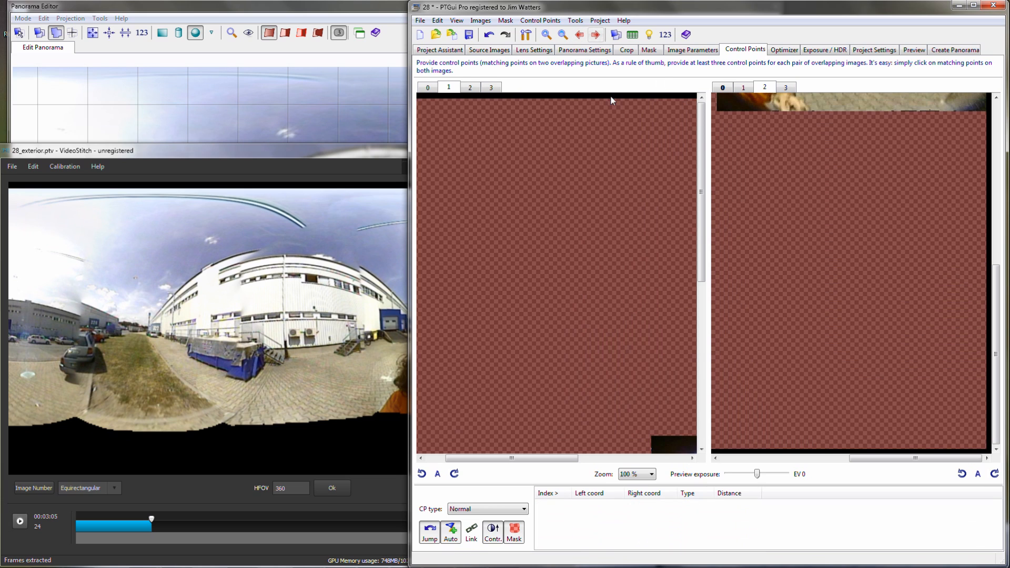
click(702, 399)
click(669, 456)
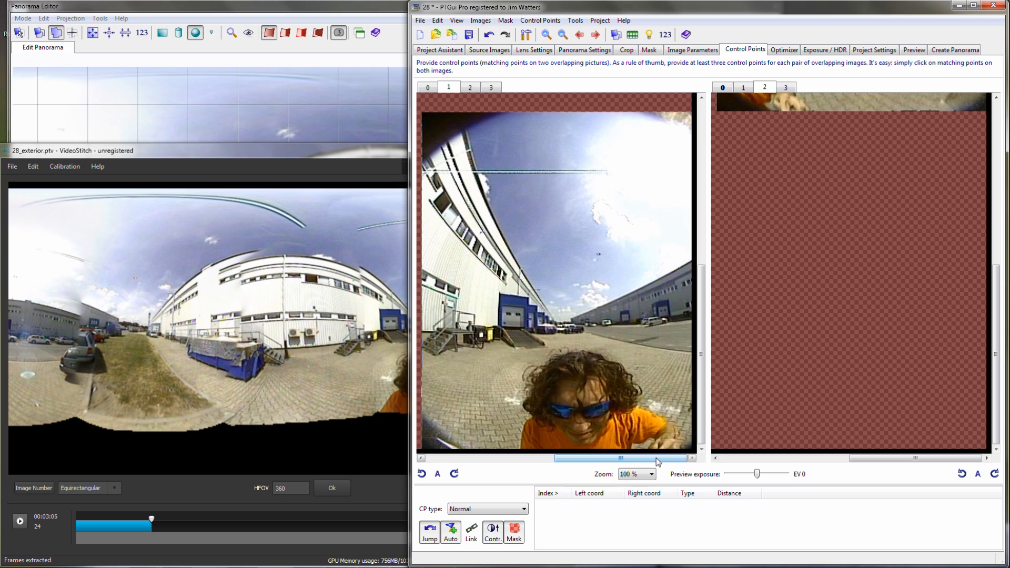
click(999, 172)
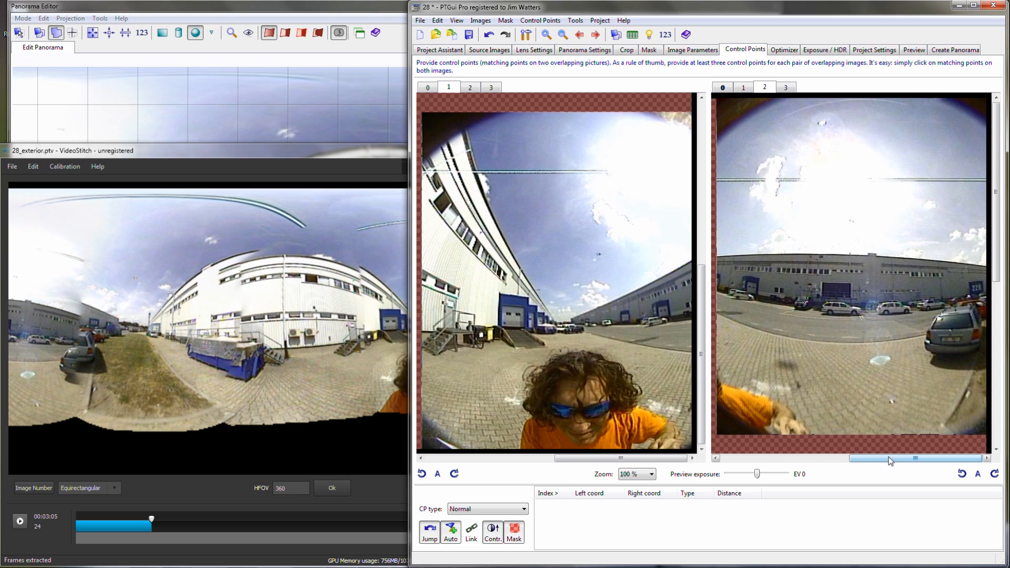
mouse_move(759, 251)
mouse_down()
mouse_move(766, 274)
mouse_move(745, 280)
mouse_up()
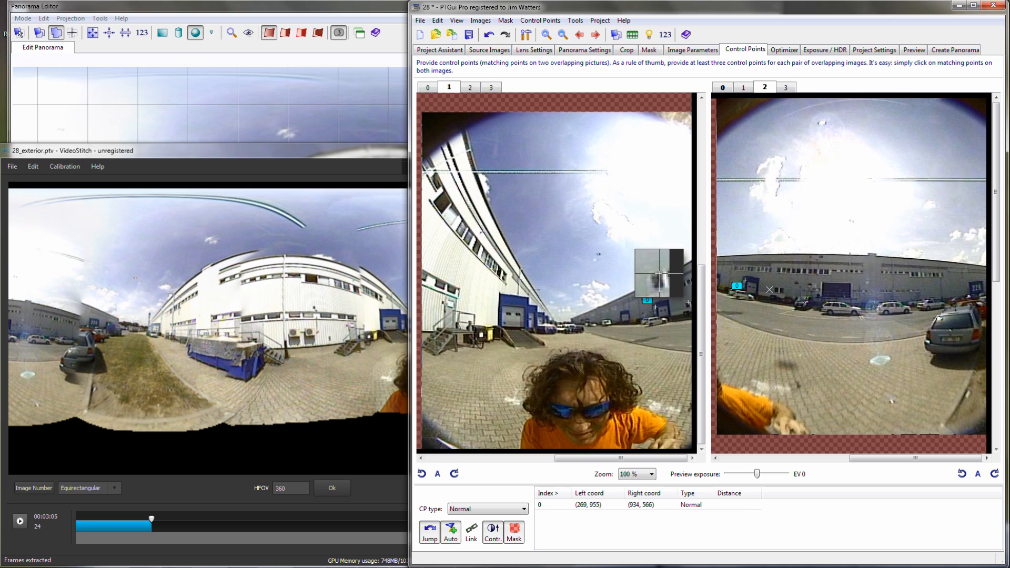
click(783, 290)
drag(806, 258, 777, 269)
click(777, 257)
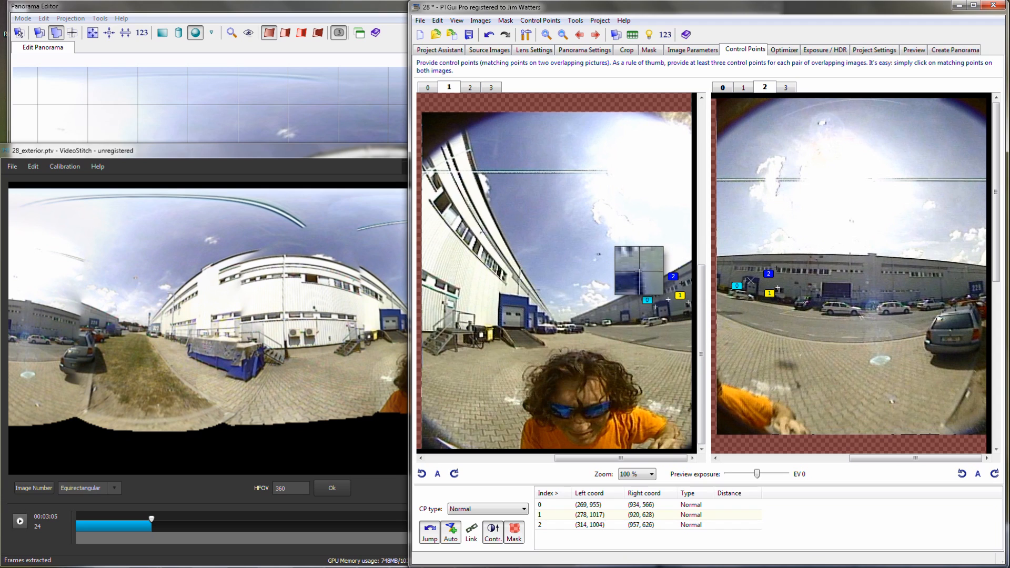
click(751, 280)
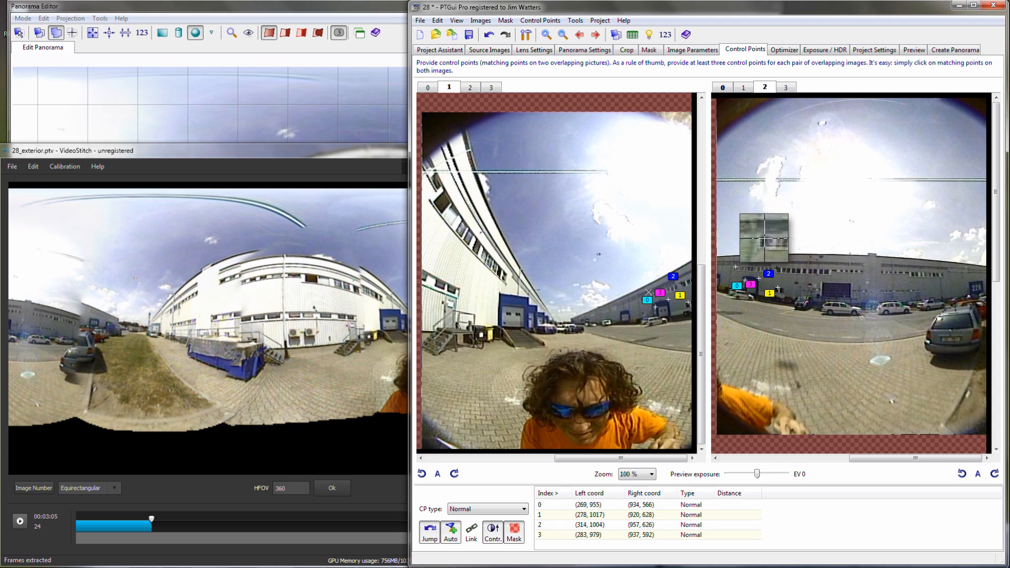
- Replace the misplaced fifth point on the distant building, and add further matching points on the facade, parking lot and pavement in images 1 and 2
click(734, 267)
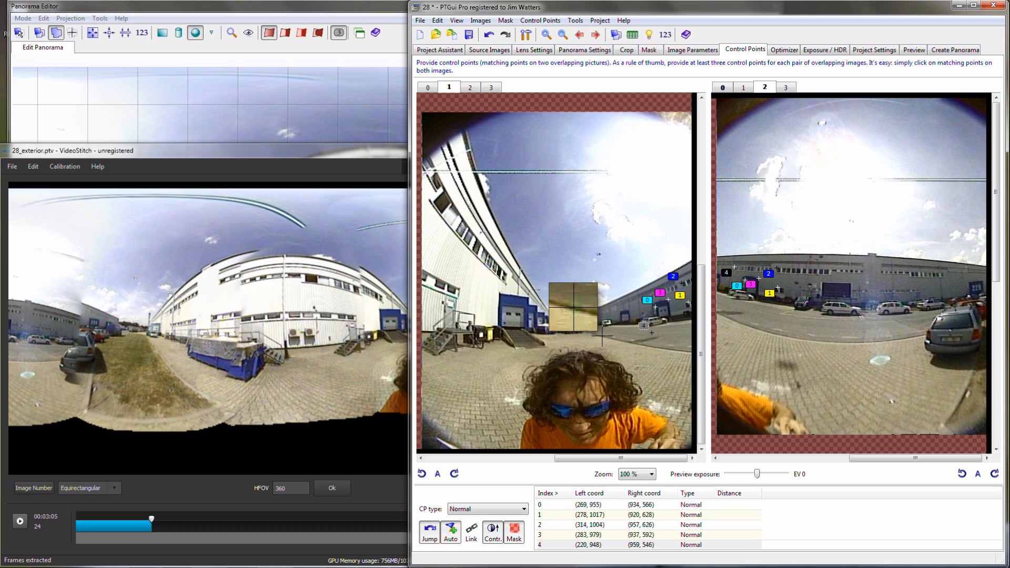
key(Delete)
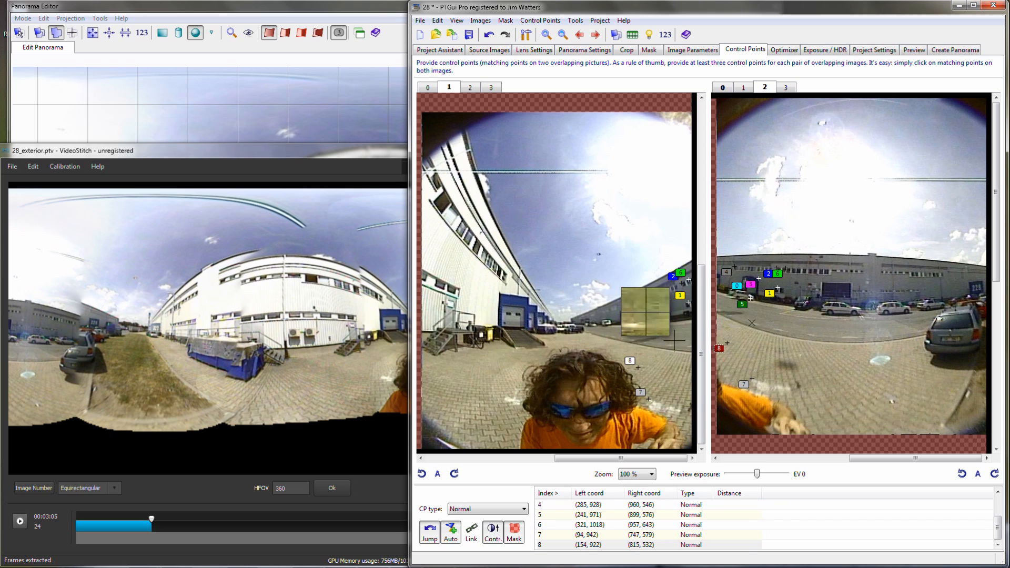
click(674, 343)
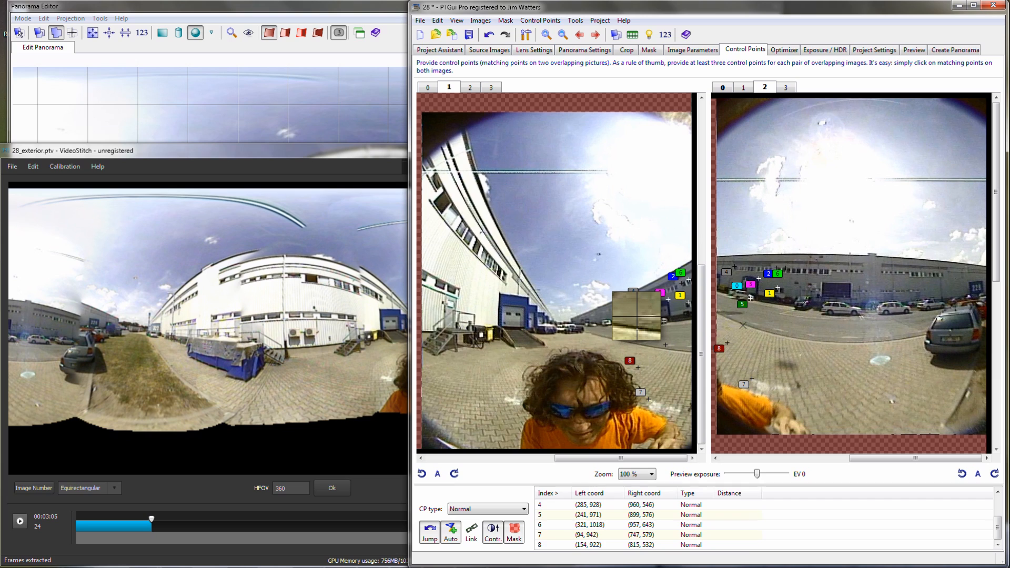
click(753, 324)
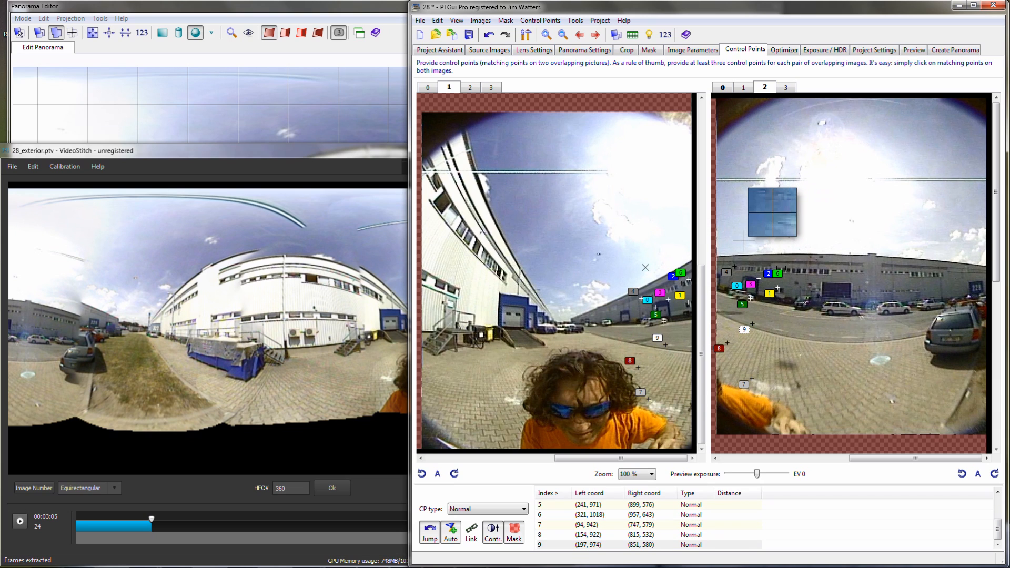
- Switch to images 2 and 3 and add matching control points on the dock door corners and the facade windows
key(ctrl+Right)
click(753, 460)
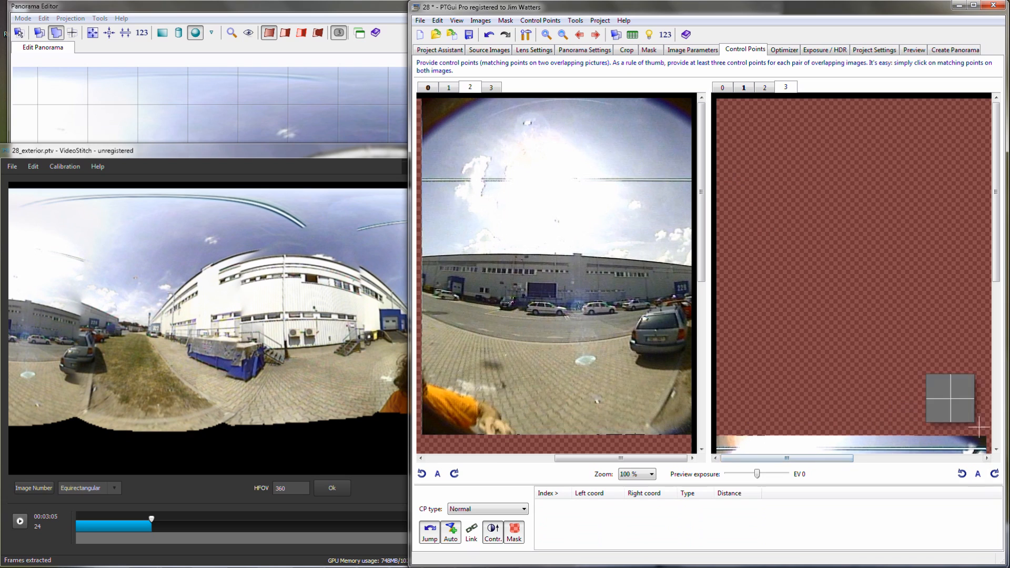
click(997, 435)
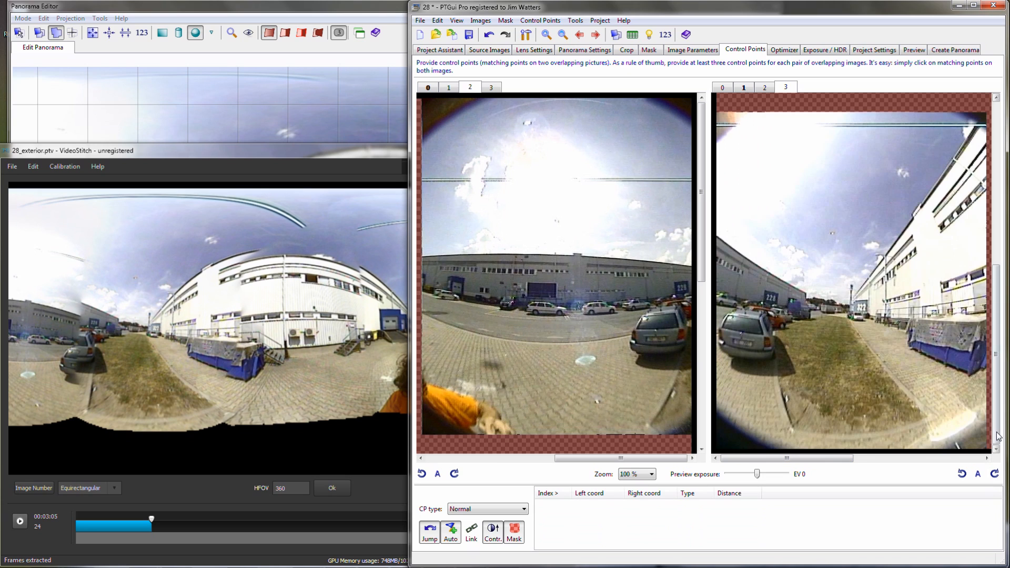
click(674, 282)
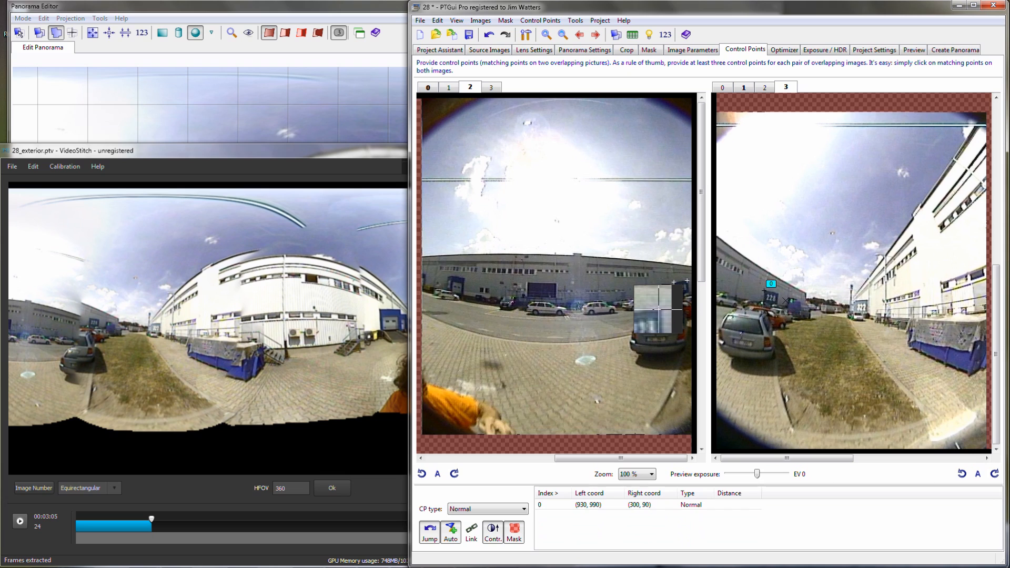
click(675, 295)
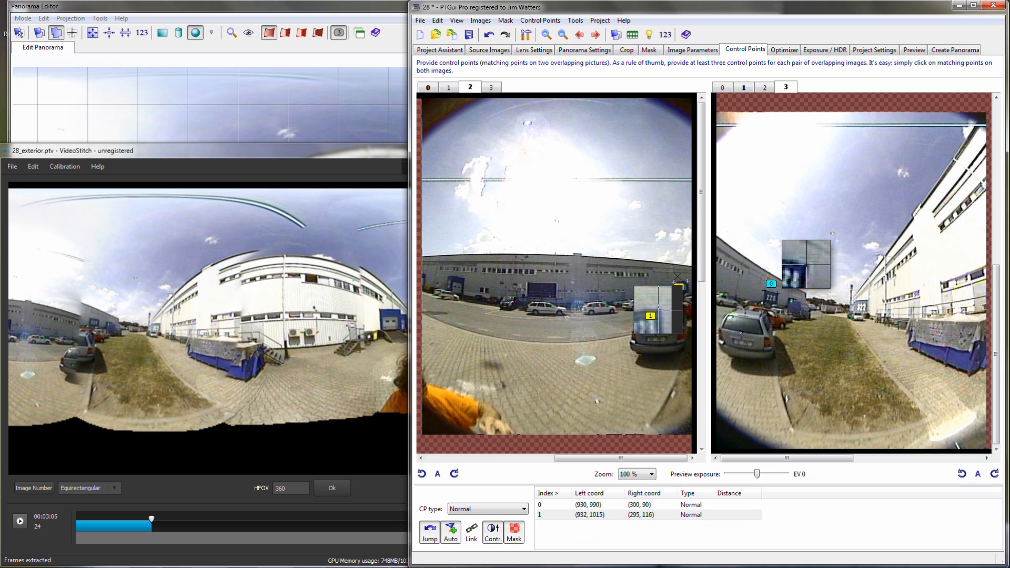
click(779, 295)
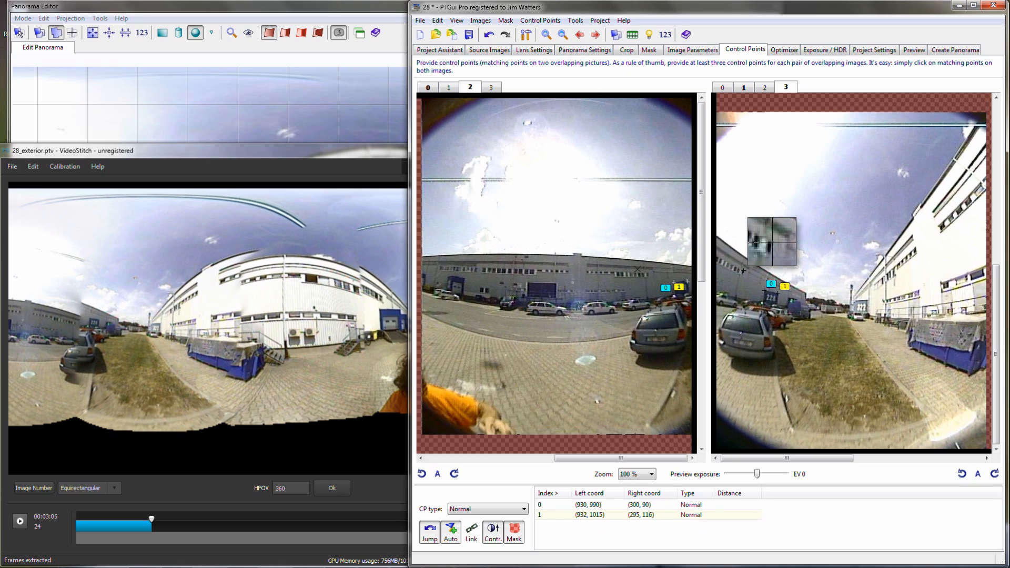
click(743, 271)
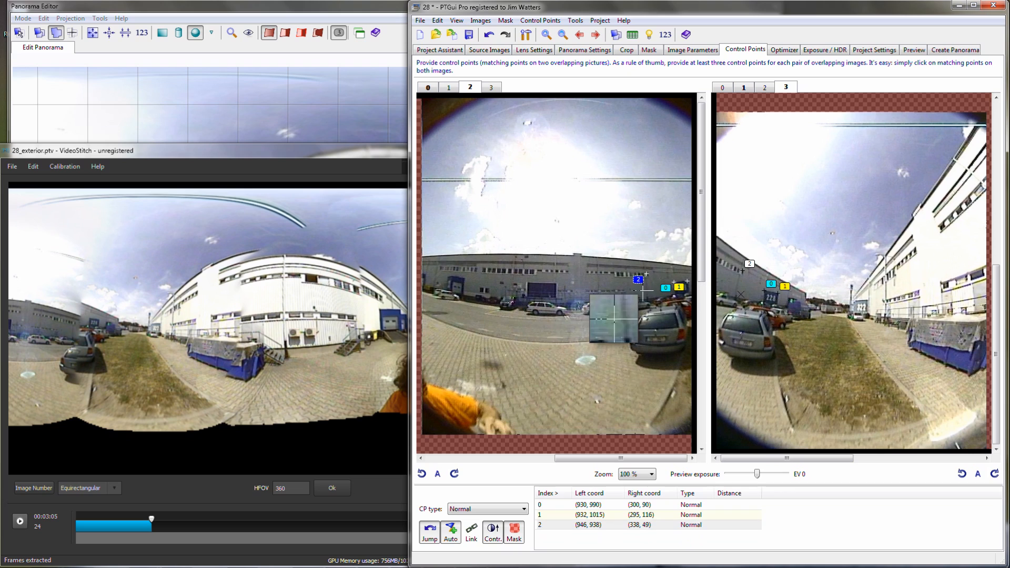
click(614, 272)
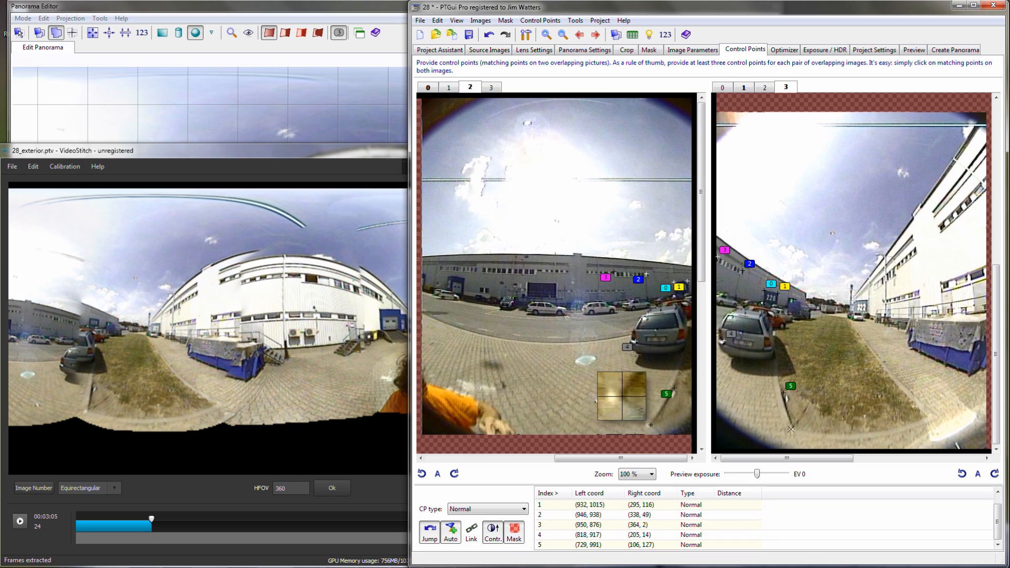
- Add the remaining matching points between images 2 and 3 on the parked cars, curb and facade, correcting the lowest curb point in image 3
click(651, 425)
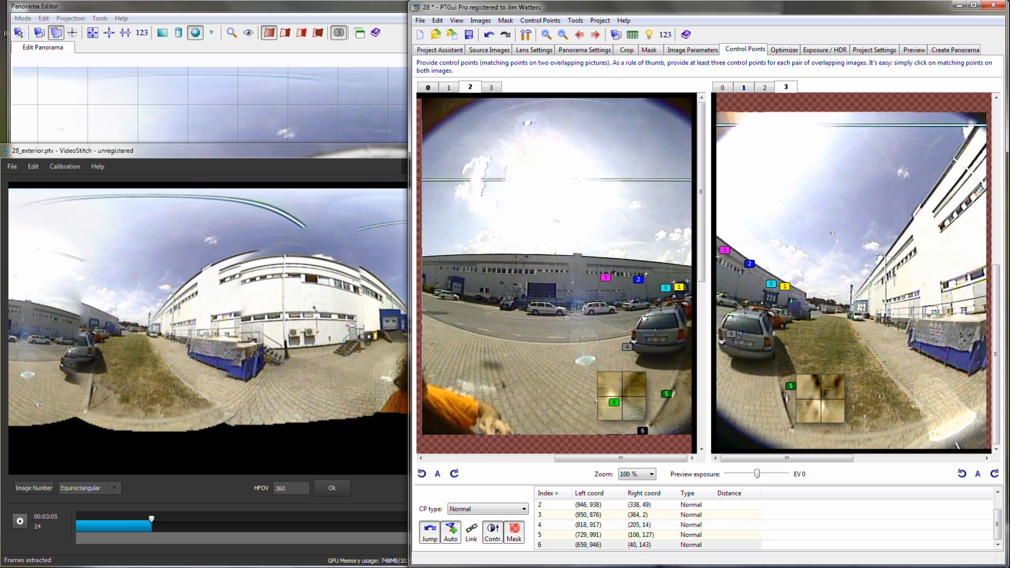
click(798, 423)
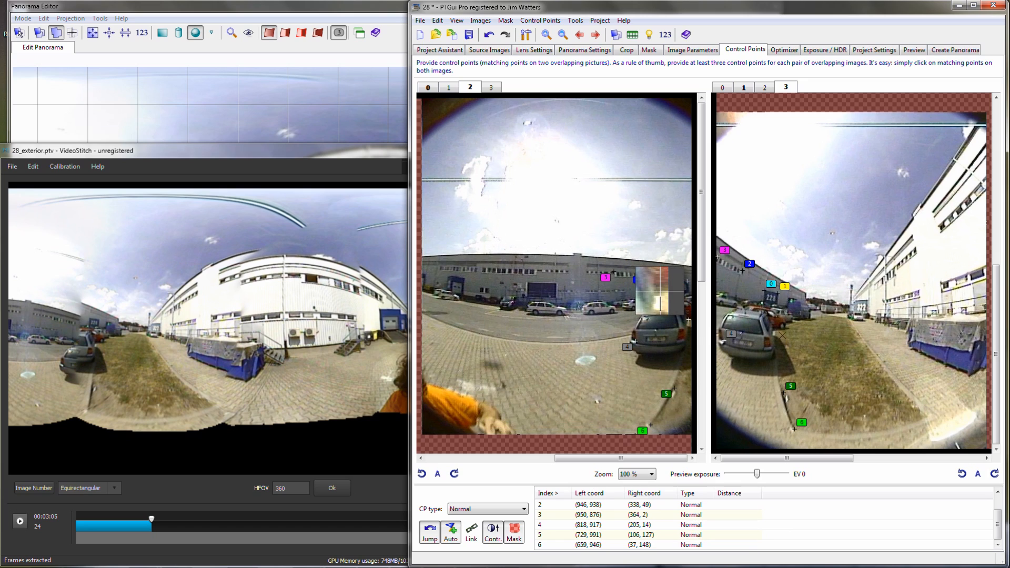
click(687, 318)
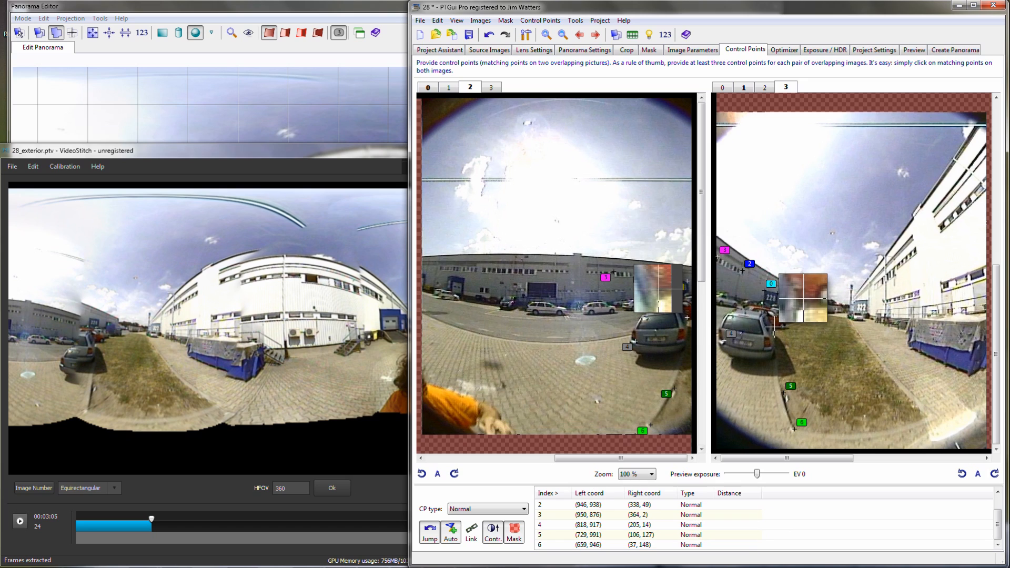
drag(803, 305, 802, 301)
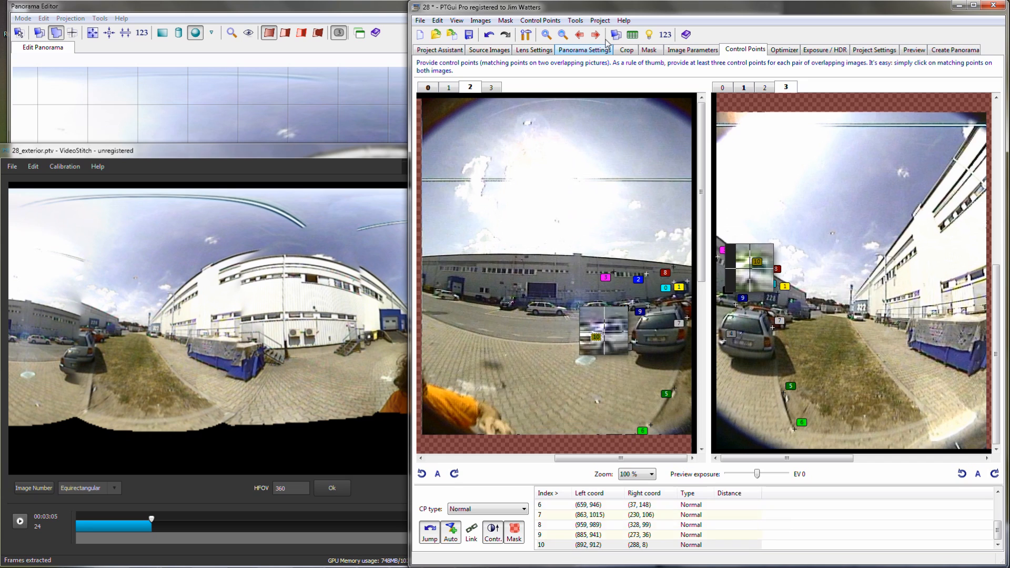
- Switch to images 3 and 0 and add matching control points on the curb, the blue container and the white building's facade
click(595, 35)
click(699, 389)
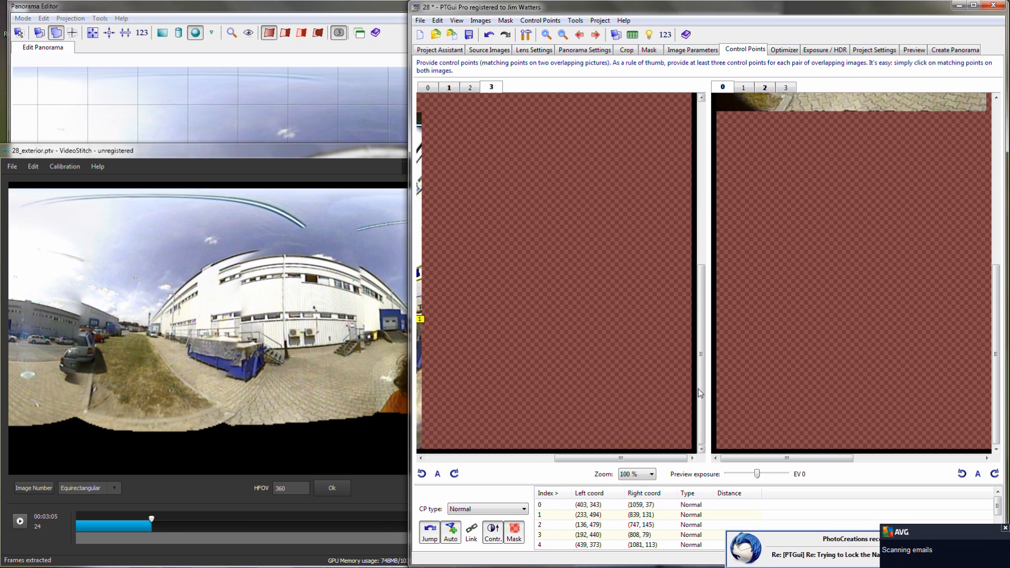
click(702, 197)
click(519, 458)
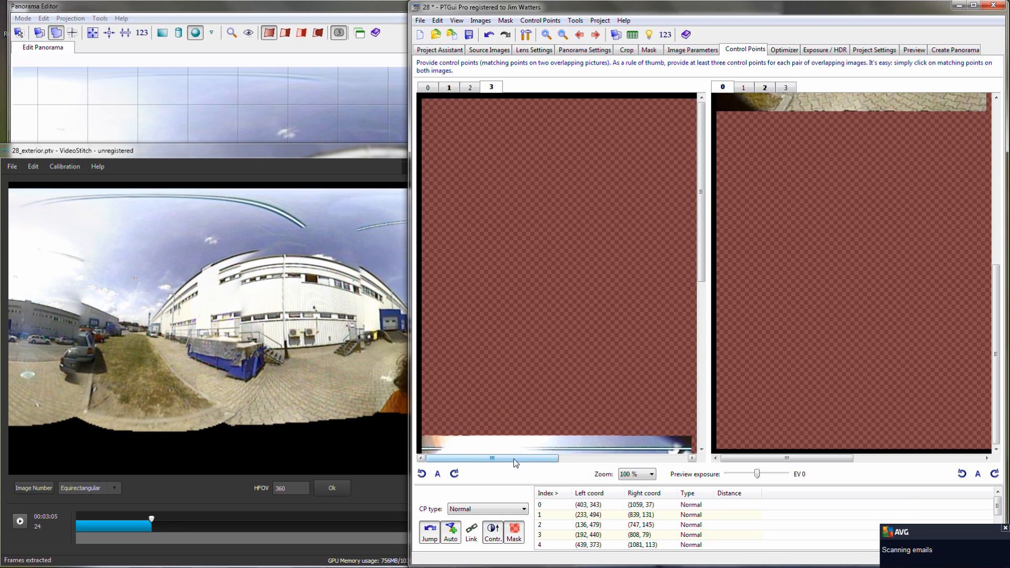
click(703, 433)
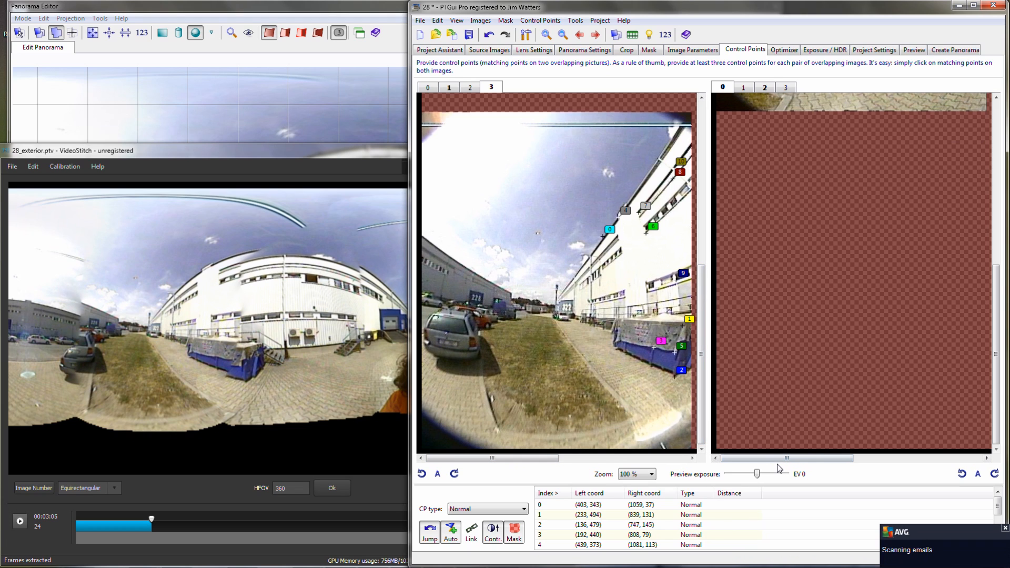
click(997, 210)
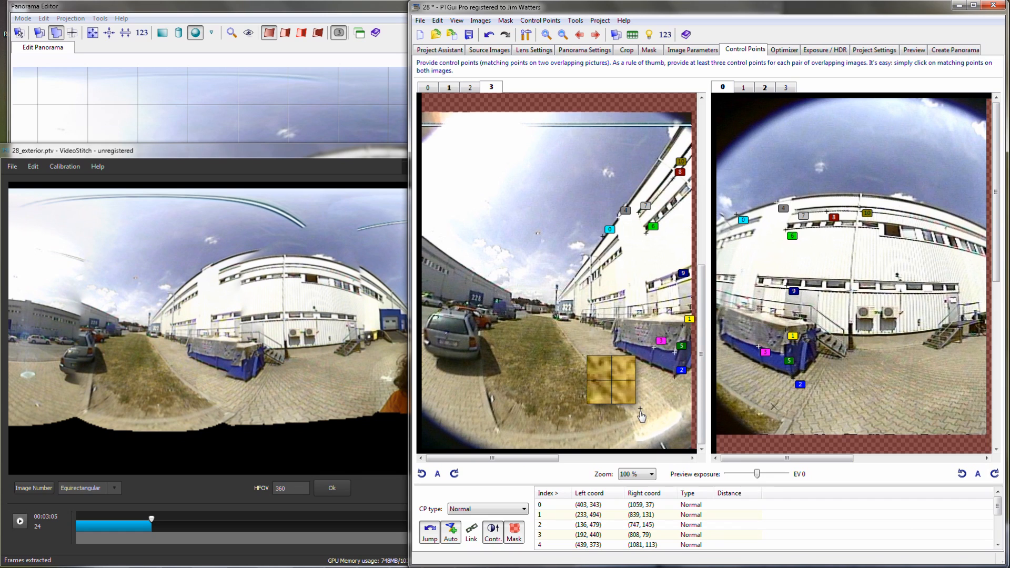
click(632, 416)
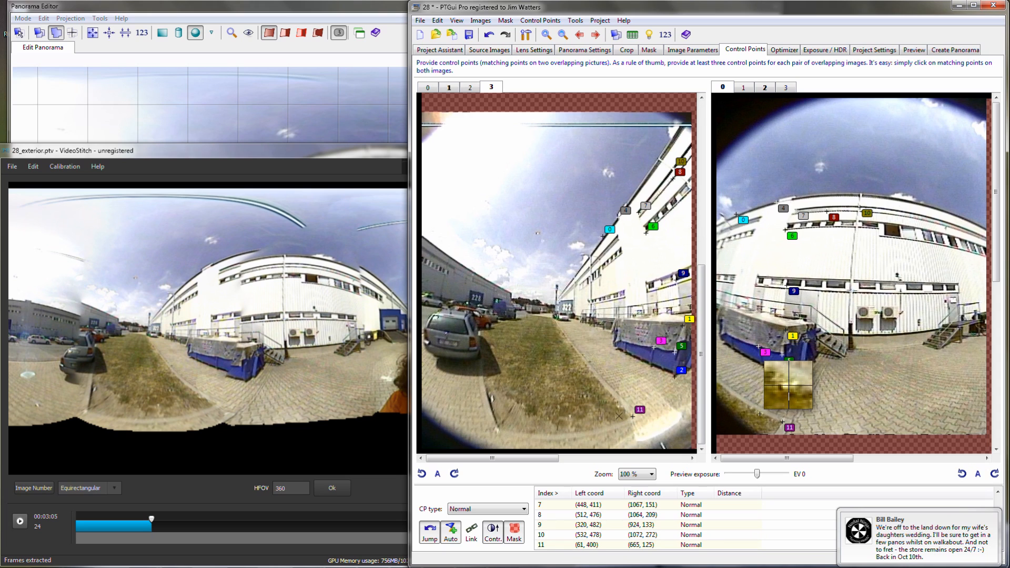
click(761, 414)
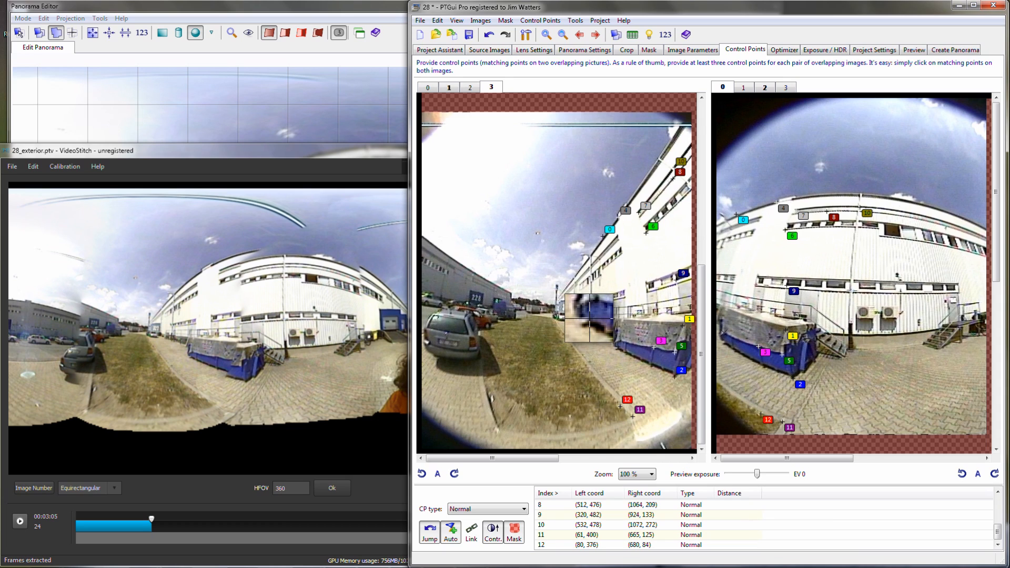
click(618, 347)
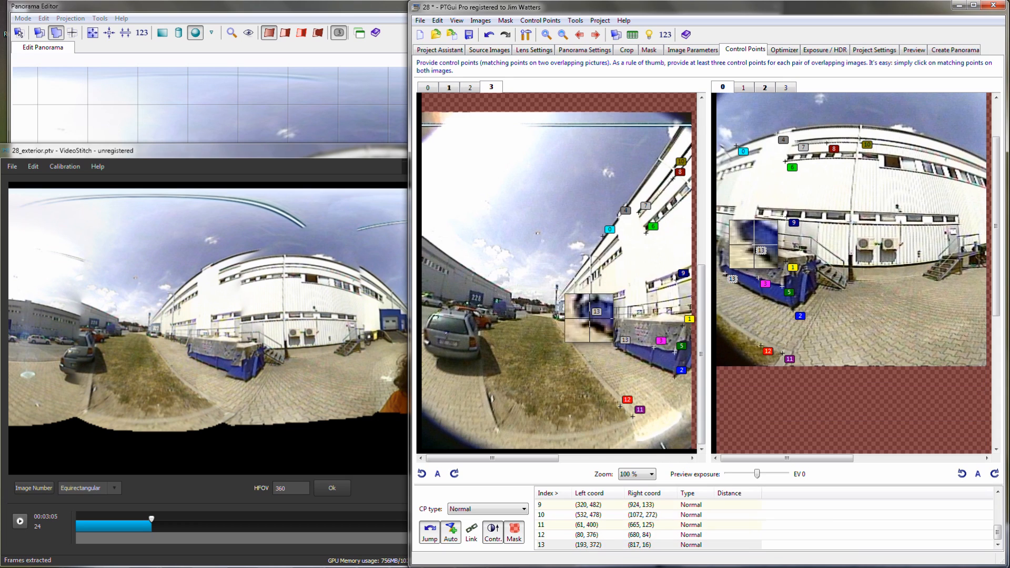
click(761, 297)
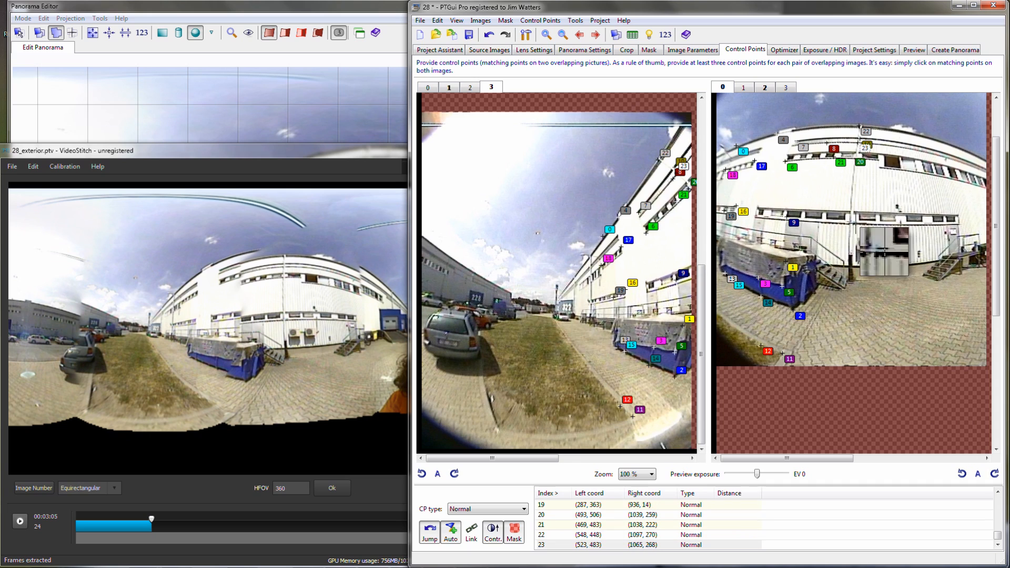
- Switch to images 0 and 1, bring control point 3 into view in both images, and save the project
click(595, 35)
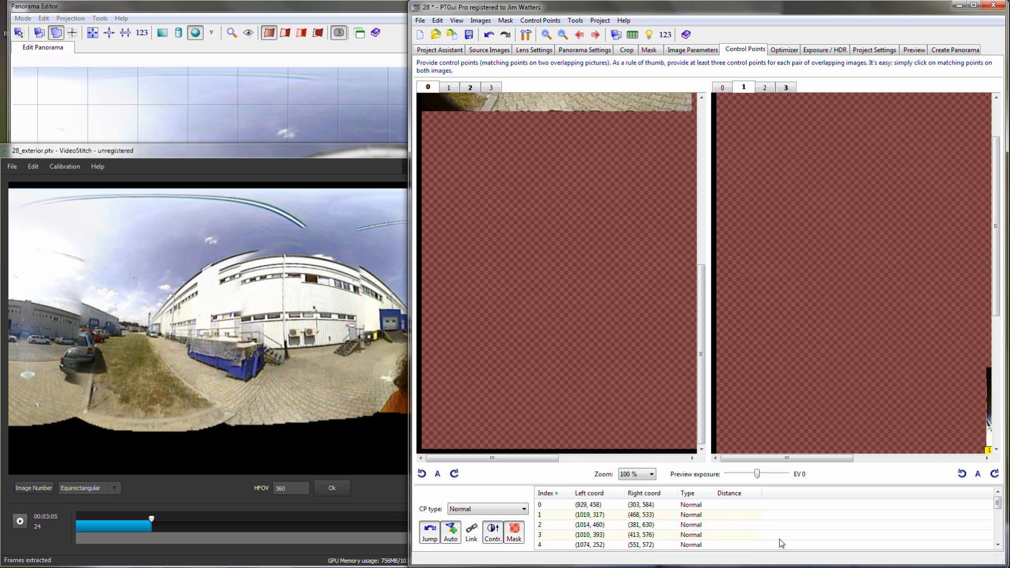
click(701, 535)
key(ctrl+s)
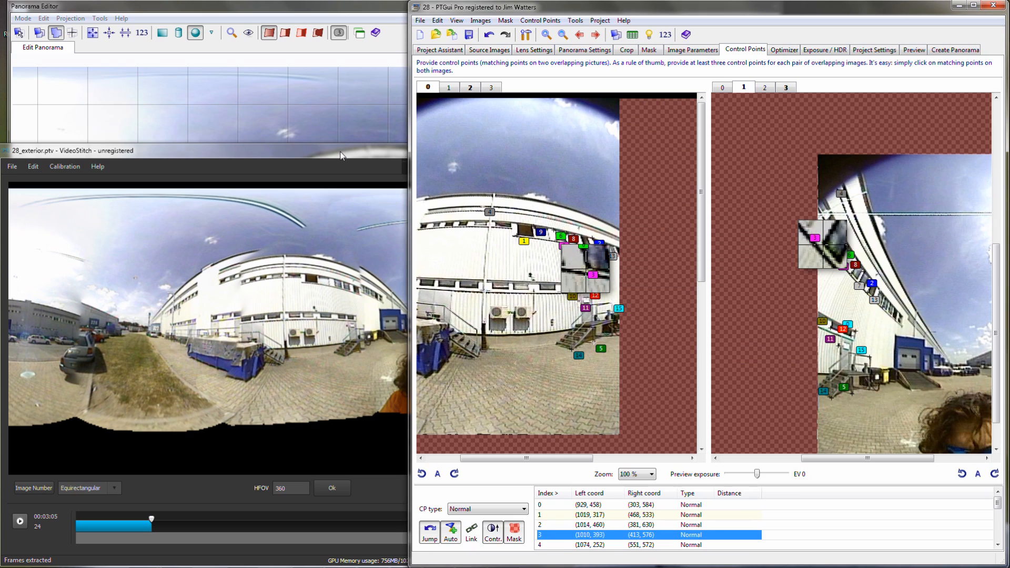
- Switch to VideoStitch, move the playhead to 00:05:02 and extract the stills for that frame
click(342, 156)
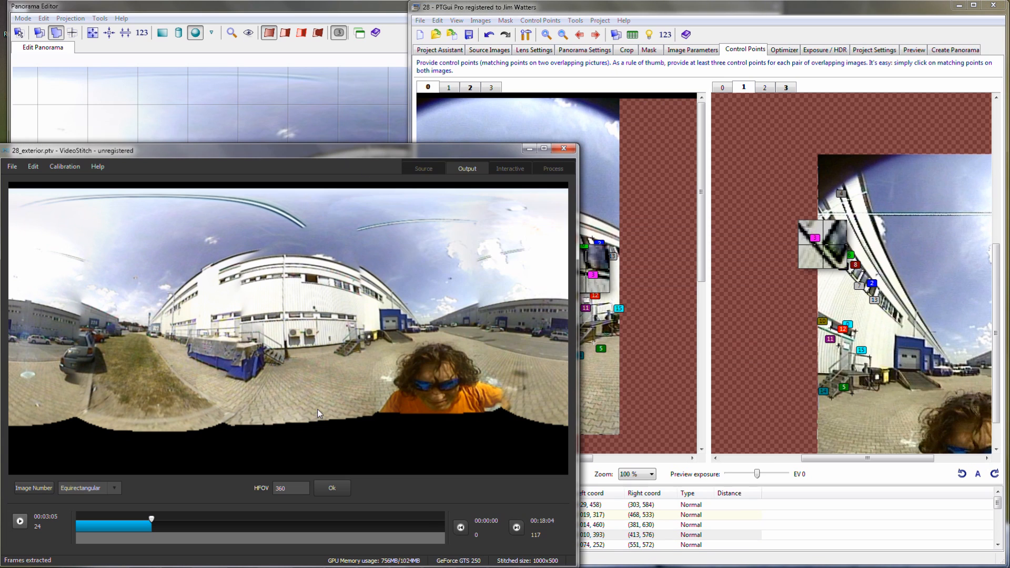
click(150, 519)
drag(151, 514, 186, 514)
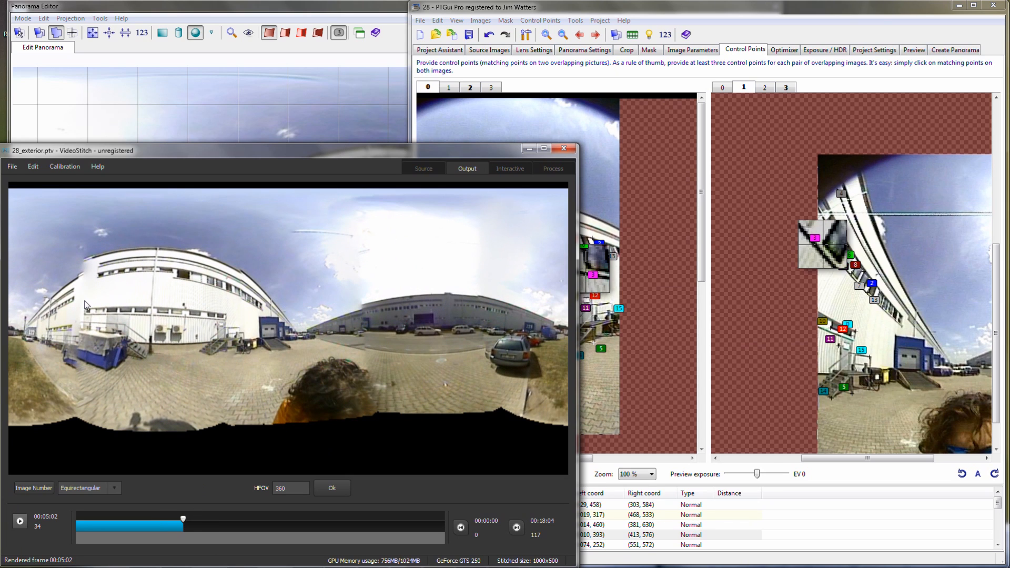
click(32, 167)
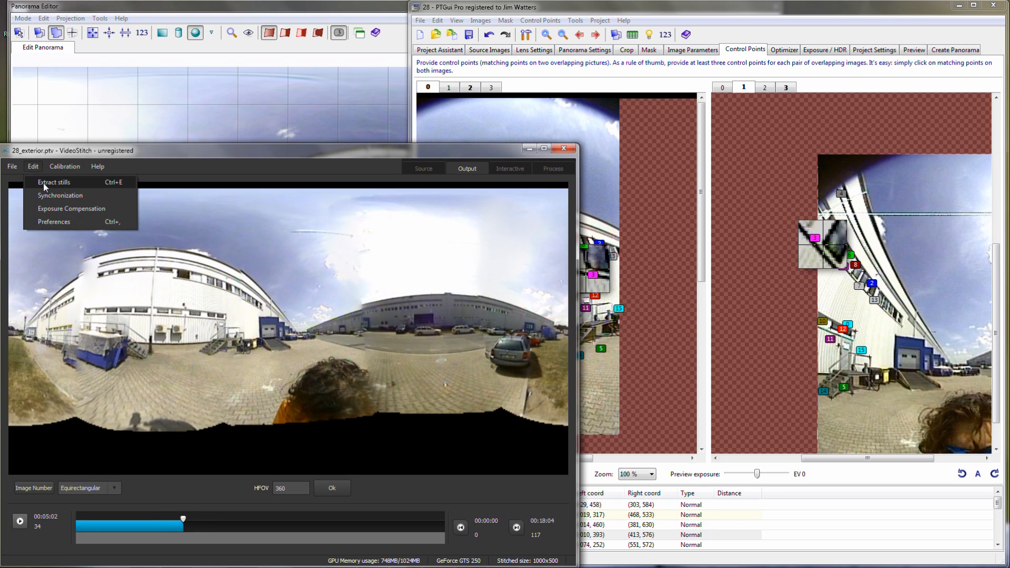
click(43, 182)
click(343, 407)
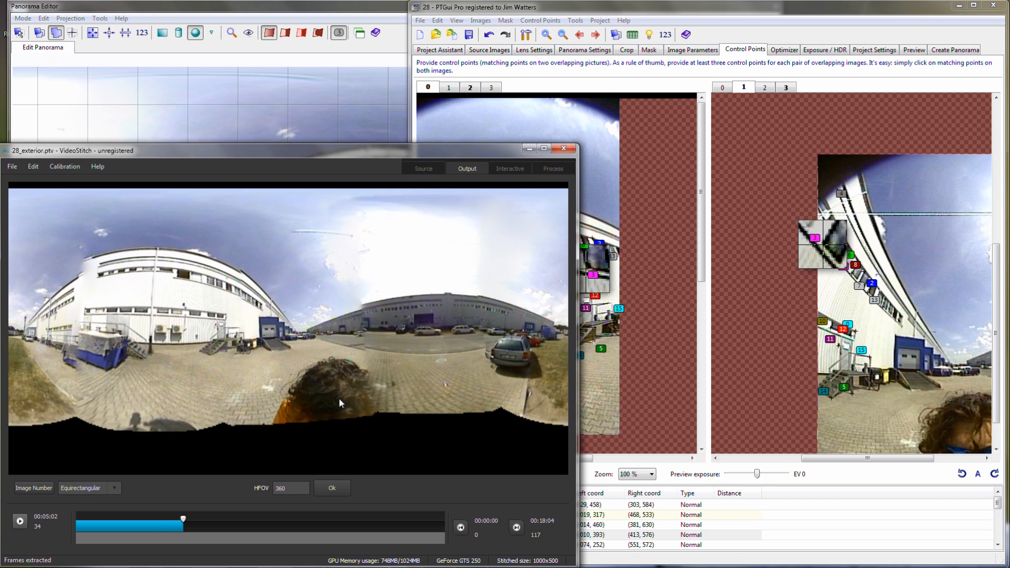
- Return to PTGui and add five matching control points on the distant building and parked cars in images 0 and 1
click(735, 39)
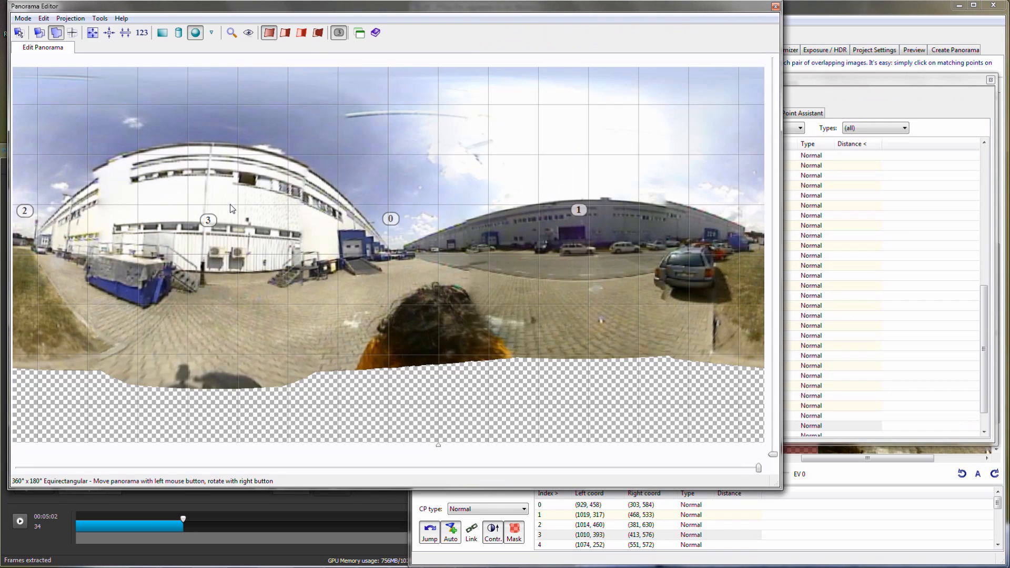
click(881, 19)
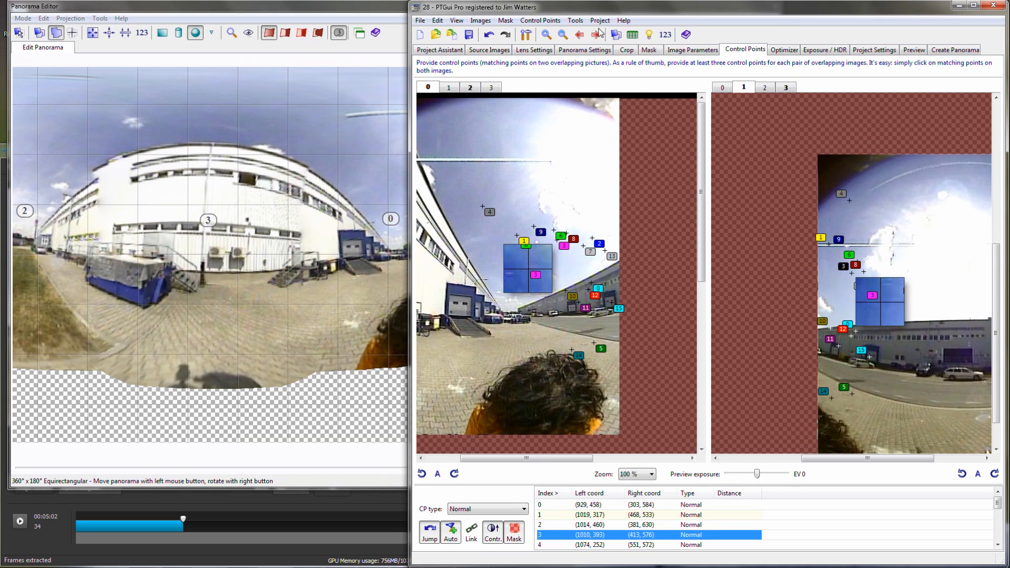
click(556, 23)
click(561, 153)
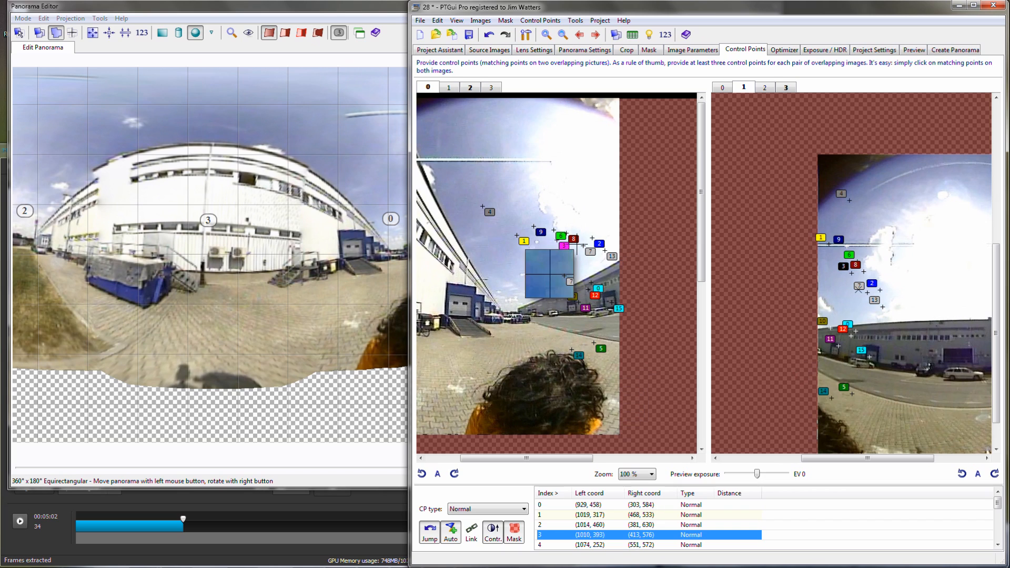
drag(614, 282, 614, 290)
drag(874, 349, 879, 345)
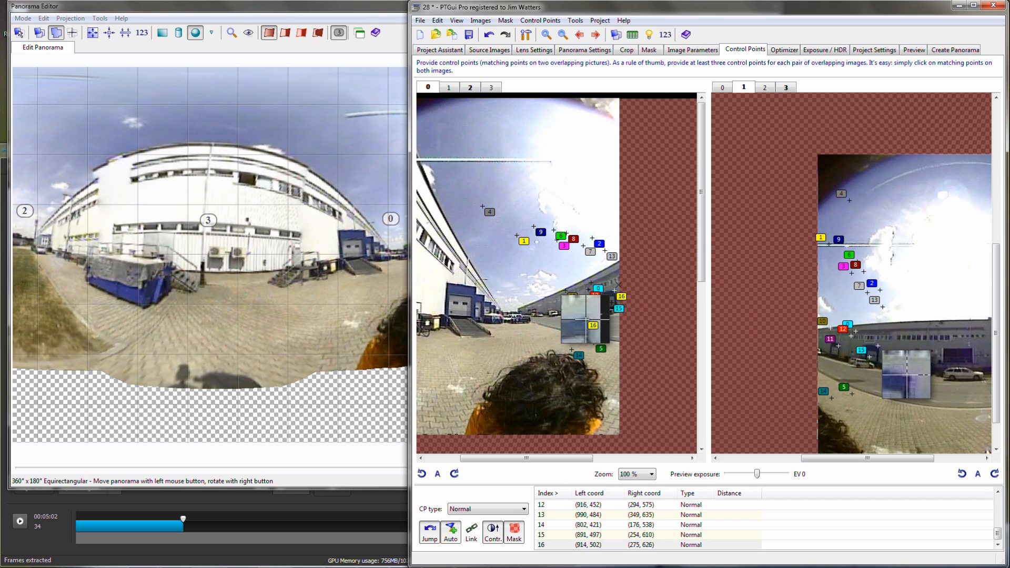
click(873, 365)
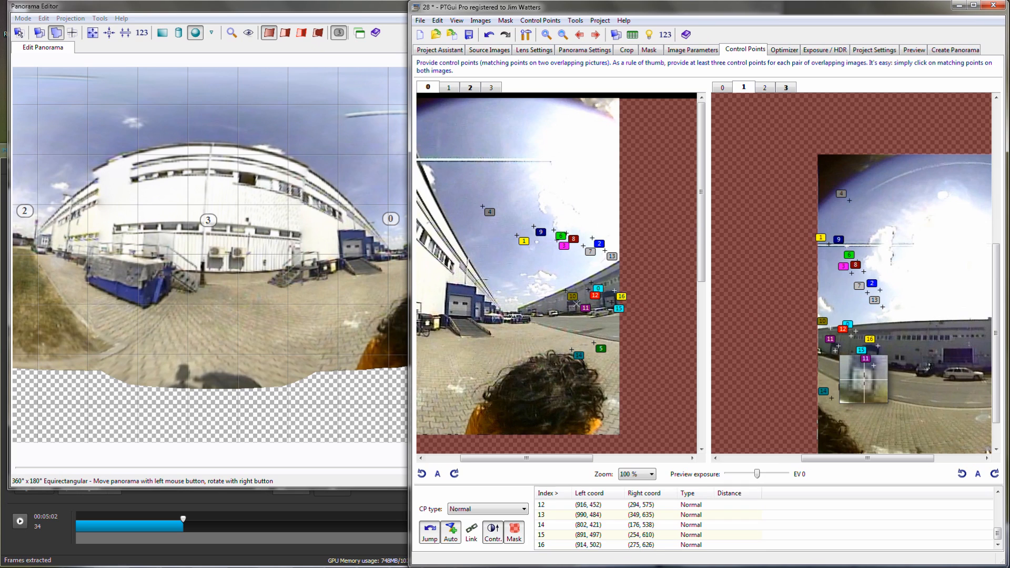
drag(874, 366, 876, 368)
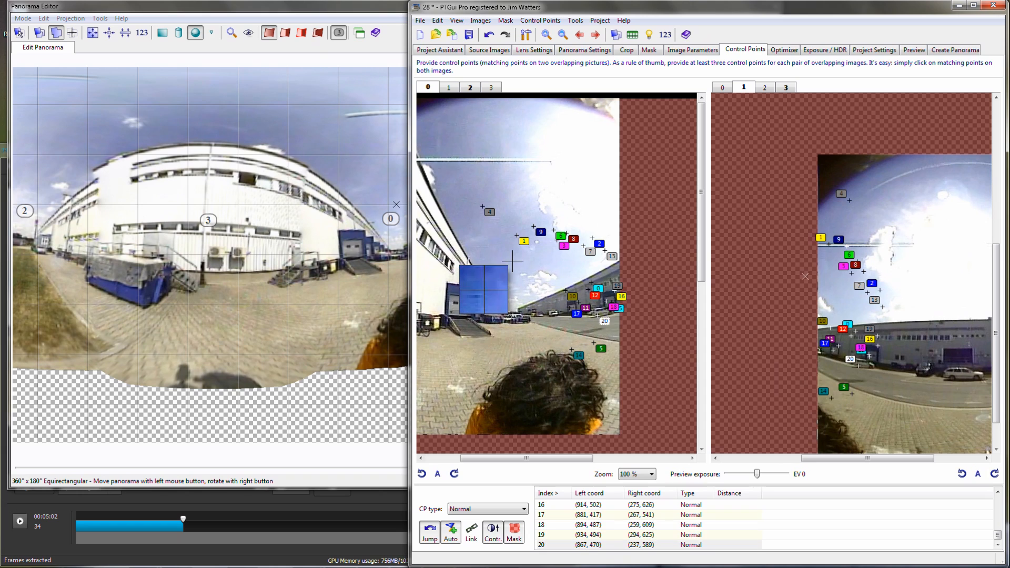
- Switch to images 1 and 2 and add five matching control points on the distant building and the parked car, fine-tuning their positions
click(596, 36)
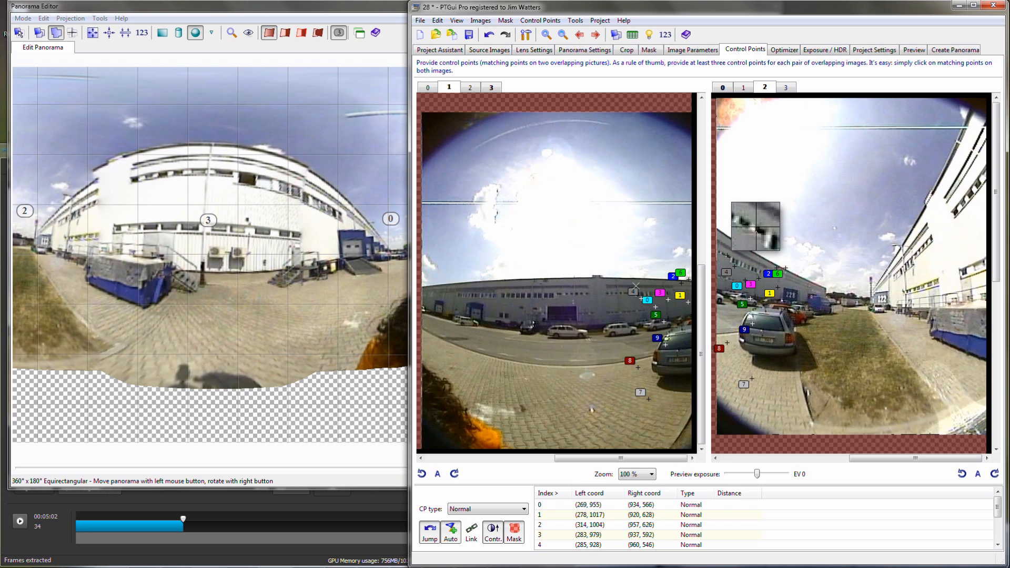
click(728, 256)
click(631, 292)
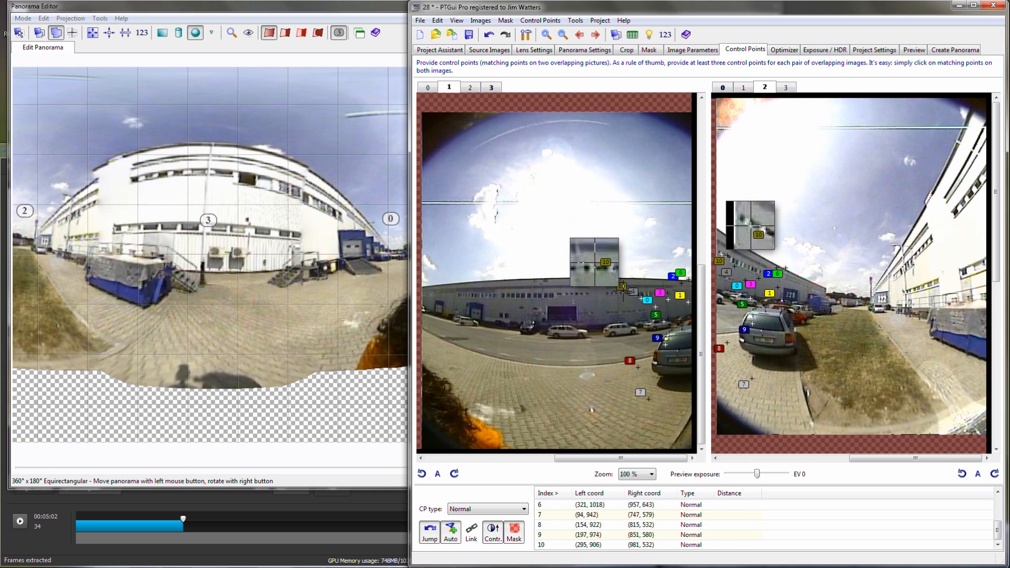
click(624, 291)
drag(623, 291, 624, 293)
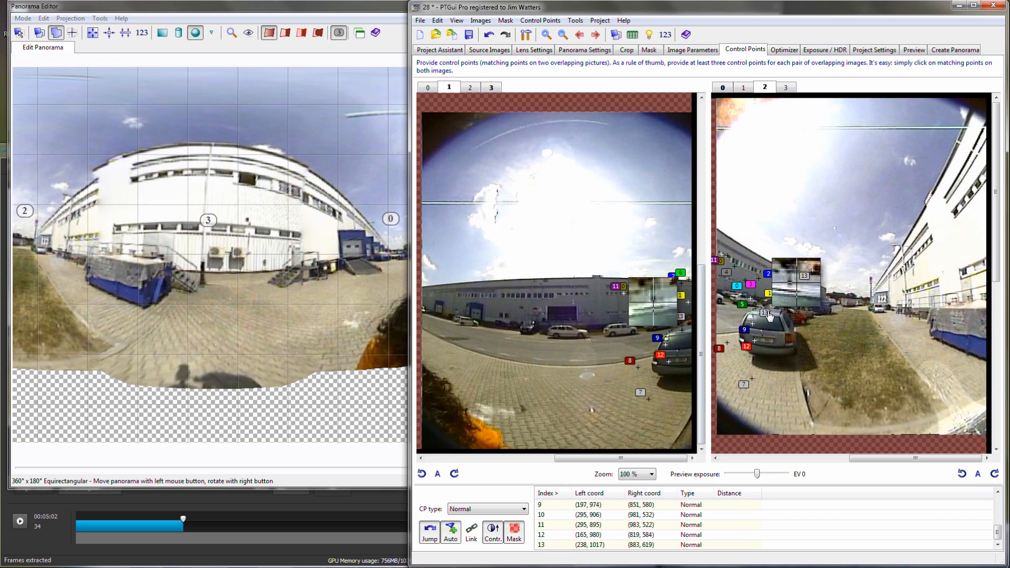
click(765, 313)
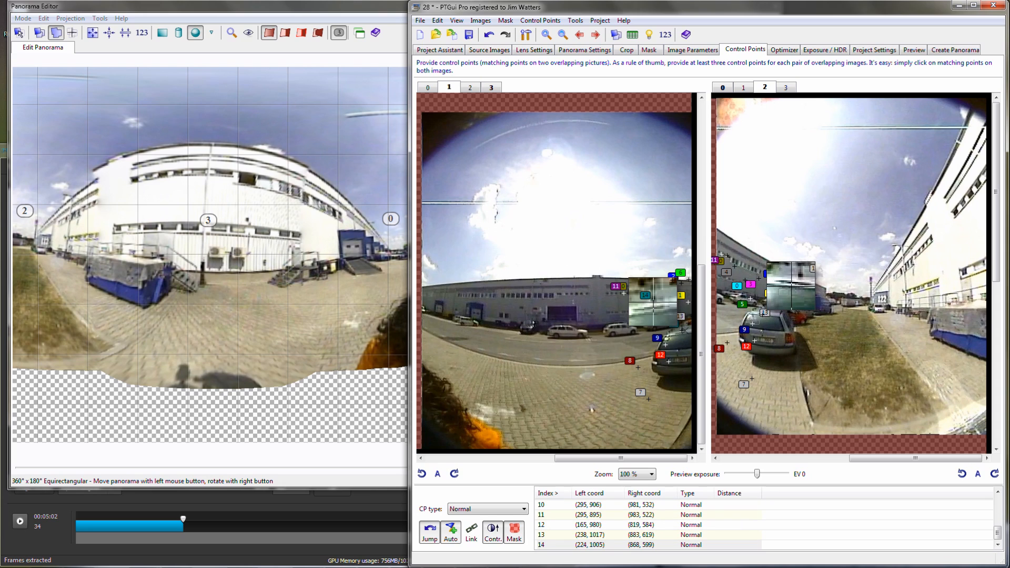
drag(767, 312, 767, 310)
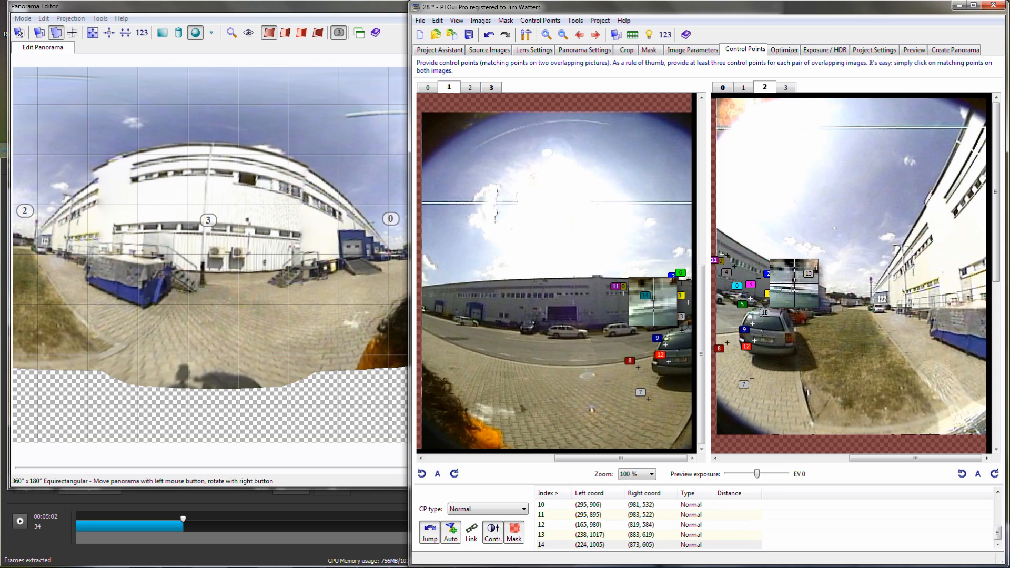
- Switch to images 2 and 3 and add matching control points on the white building's upper windows, refining point 21 in image 3
click(595, 35)
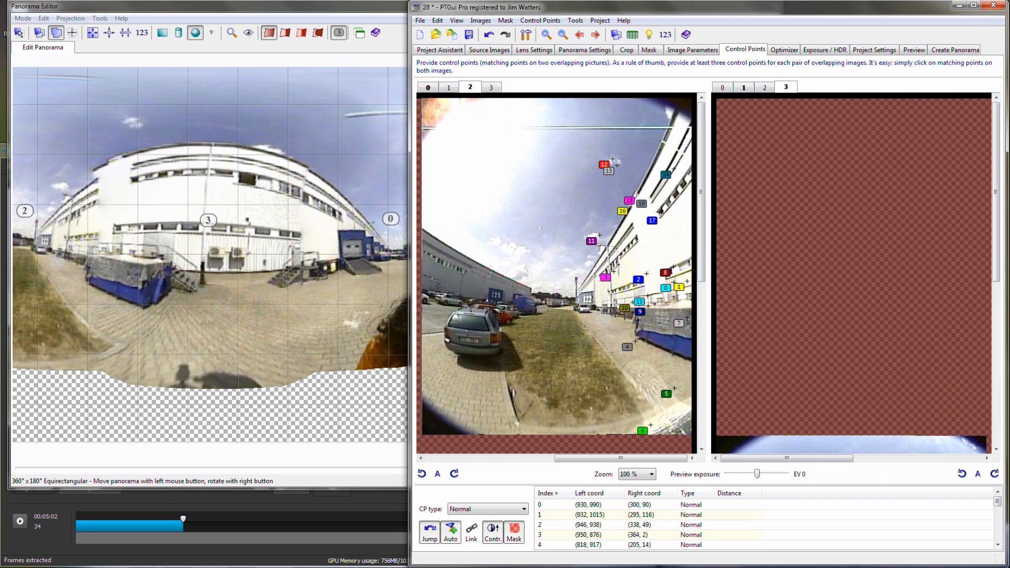
click(995, 428)
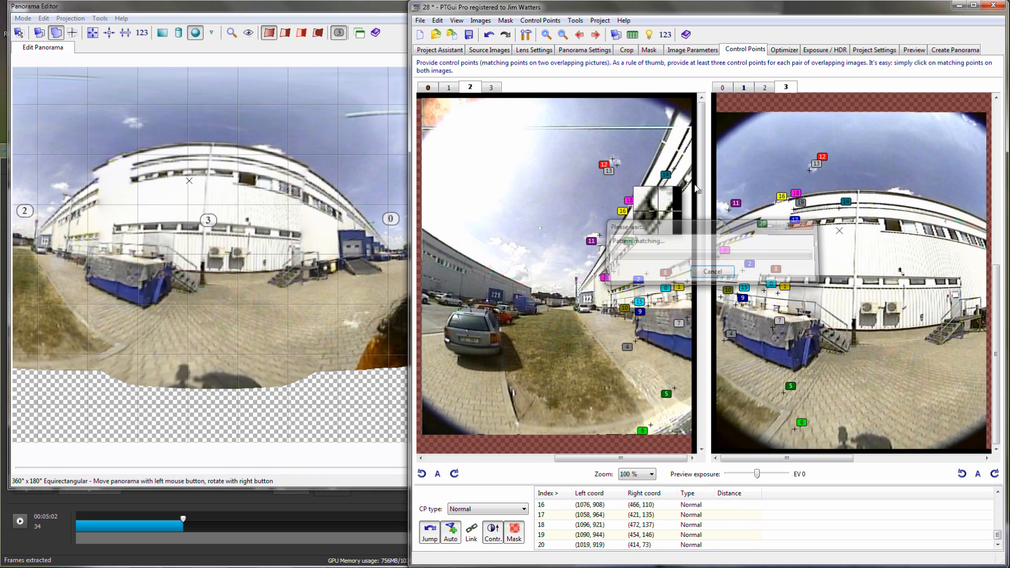
click(835, 222)
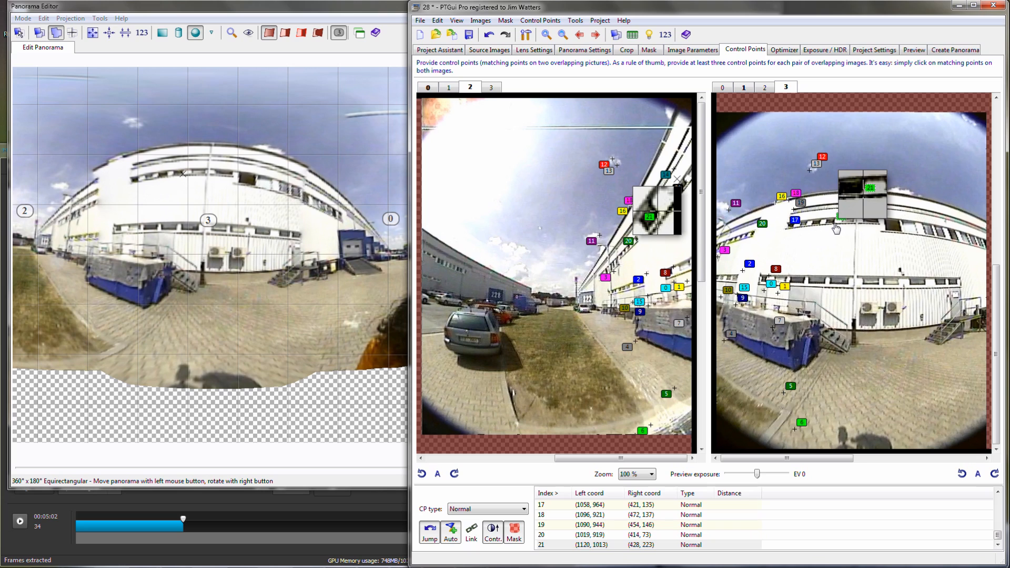
drag(835, 222, 835, 221)
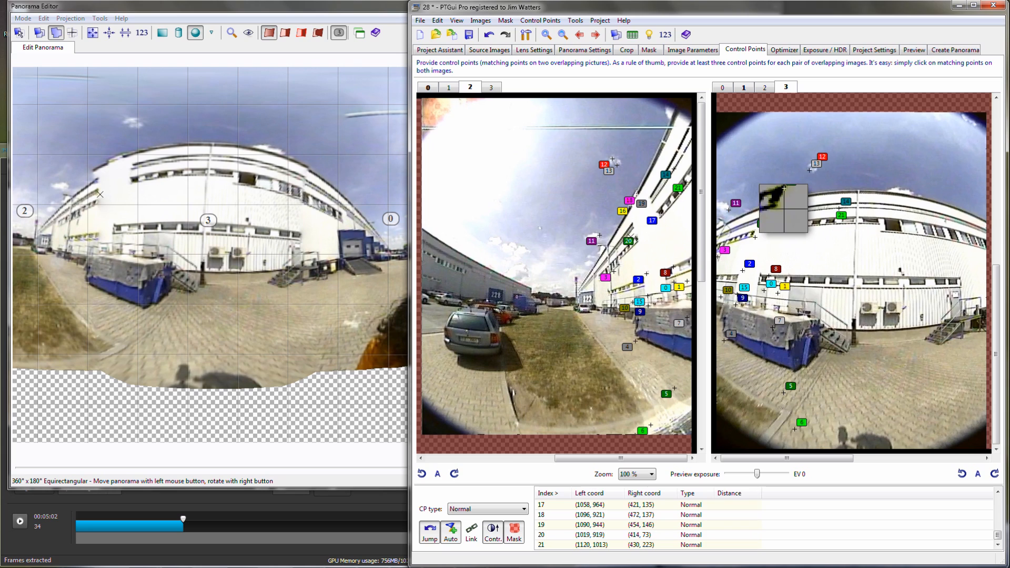
click(752, 234)
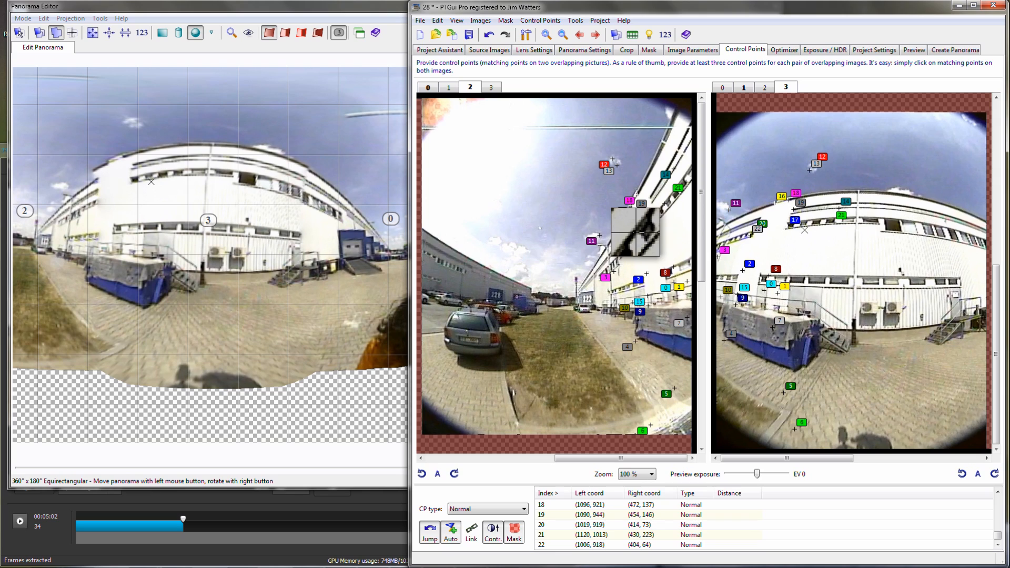
click(803, 228)
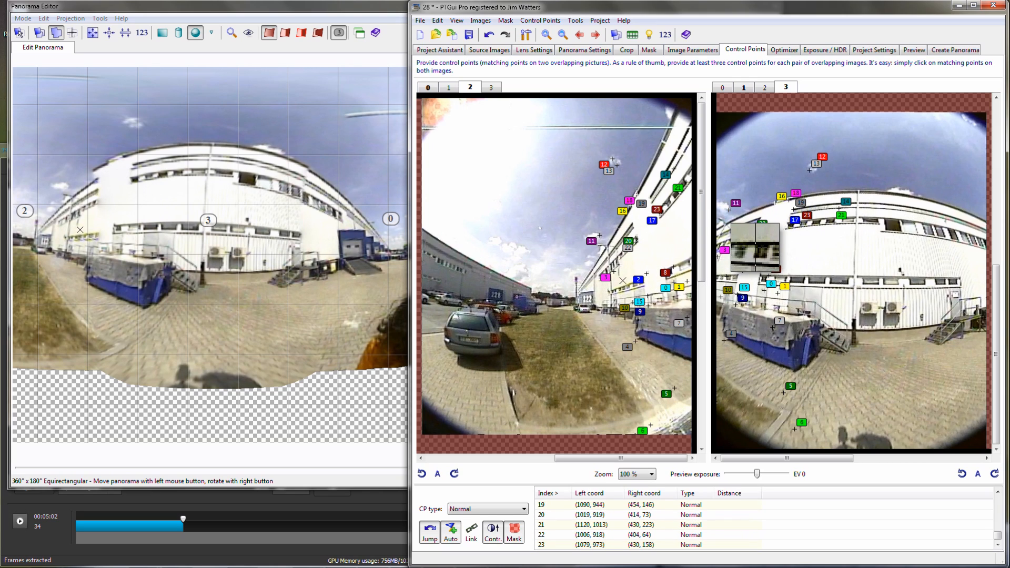
- Add further matching points between images 2 and 3 on the lower facade, the blue container's base and the curb
click(727, 276)
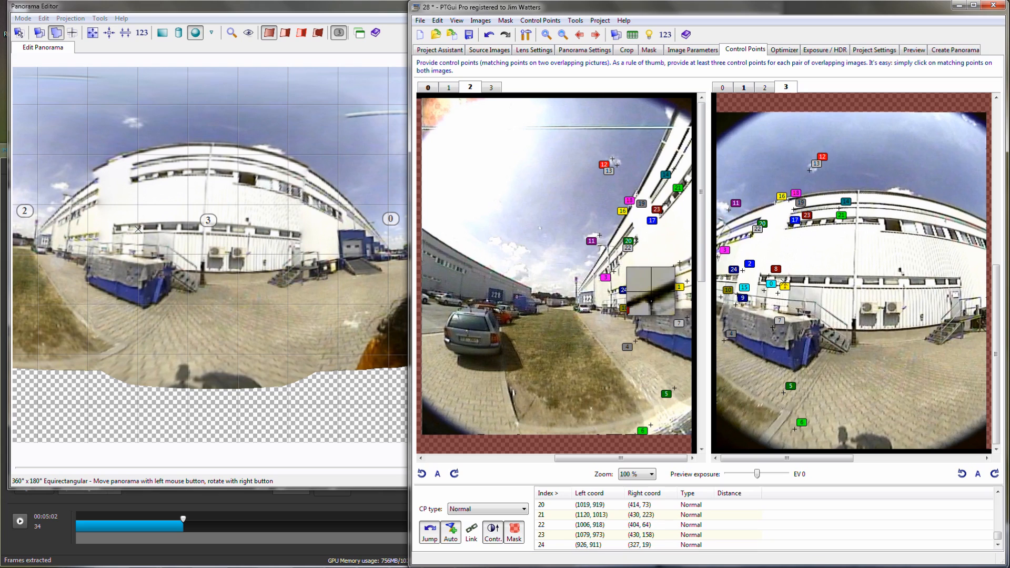
click(669, 263)
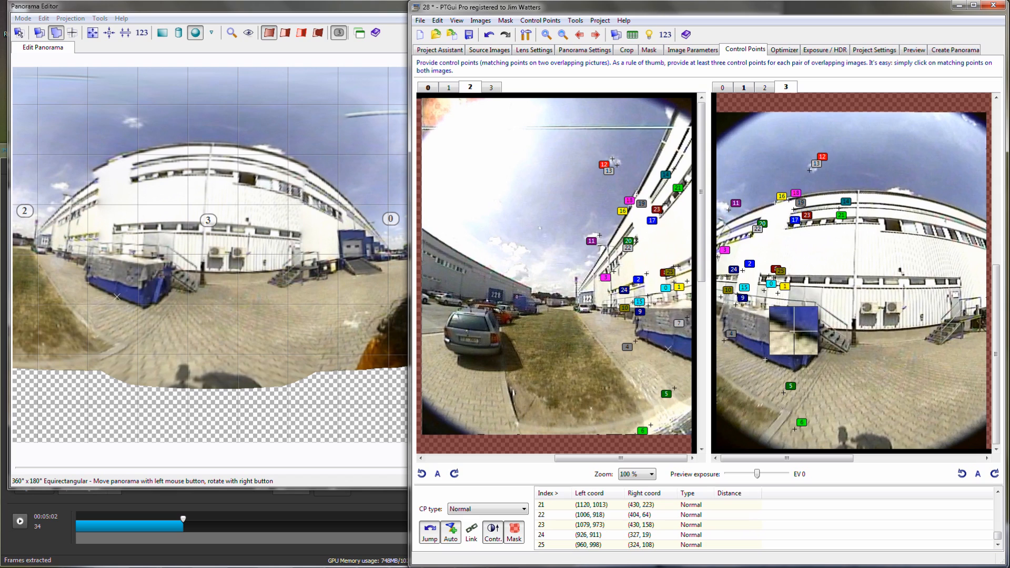
click(763, 358)
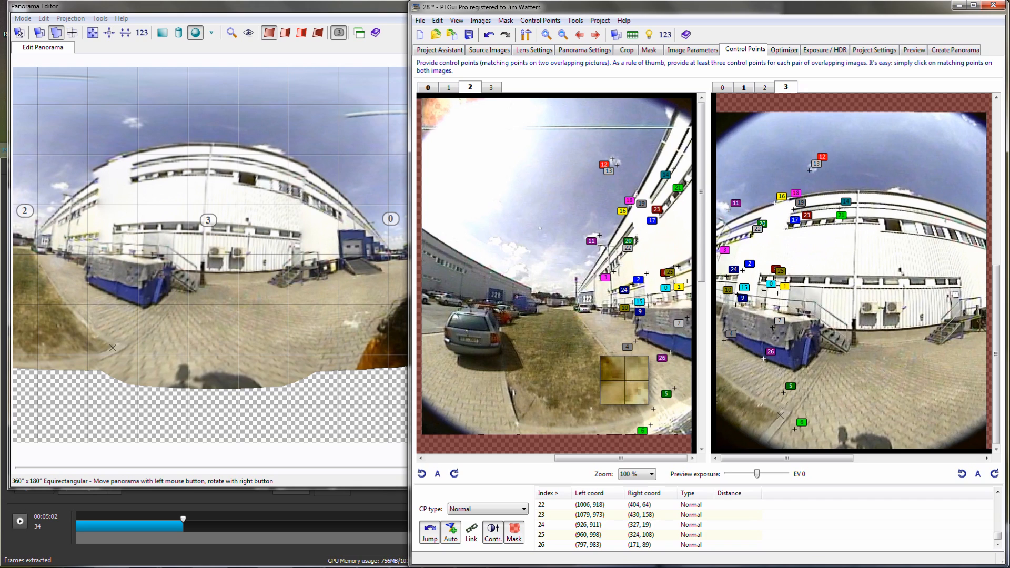
click(653, 409)
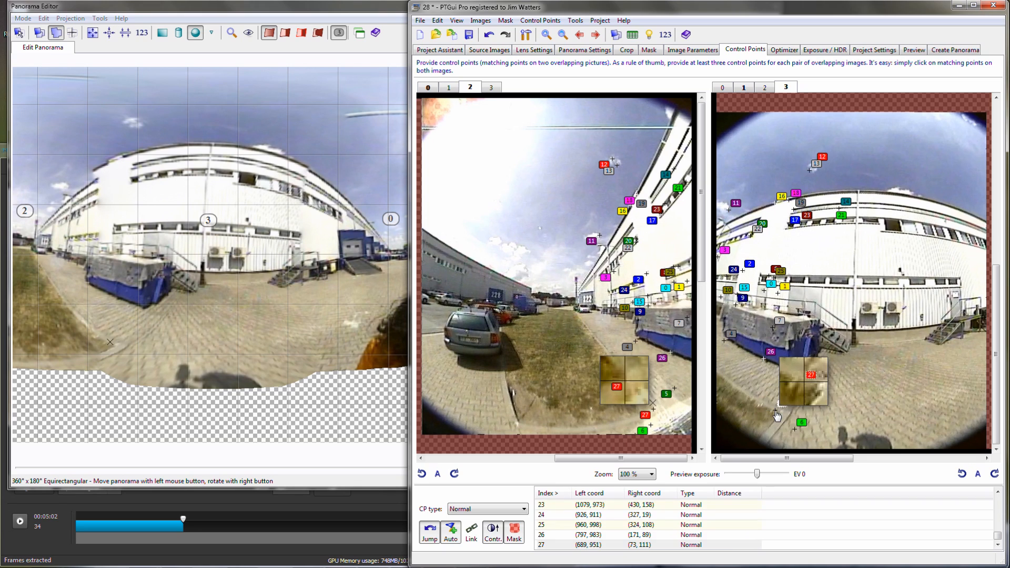
- Refine point 27 in image 3 and add more matching points between images 2 and 3 on the white building's roof edge and facade
drag(779, 416, 781, 414)
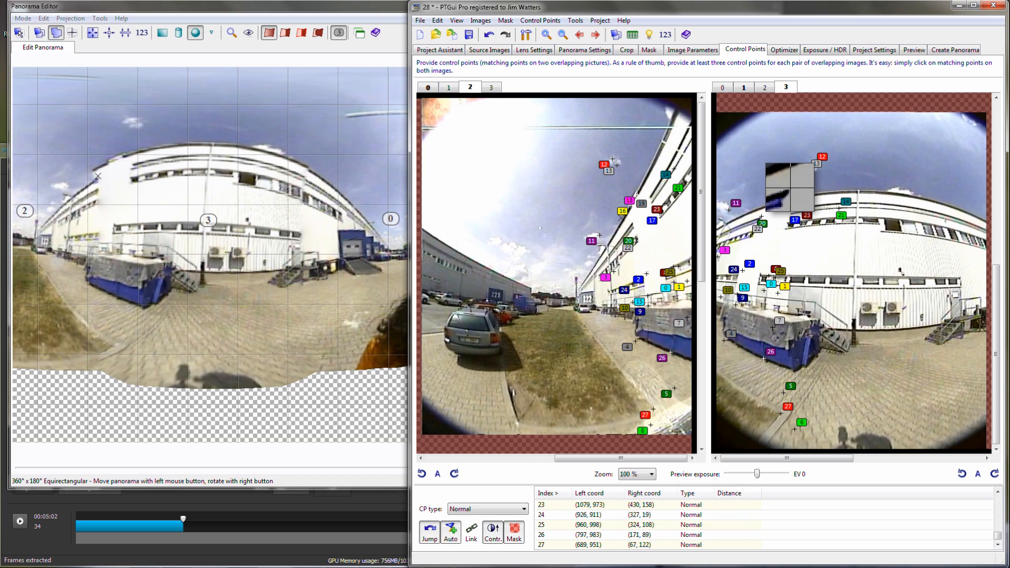
click(742, 217)
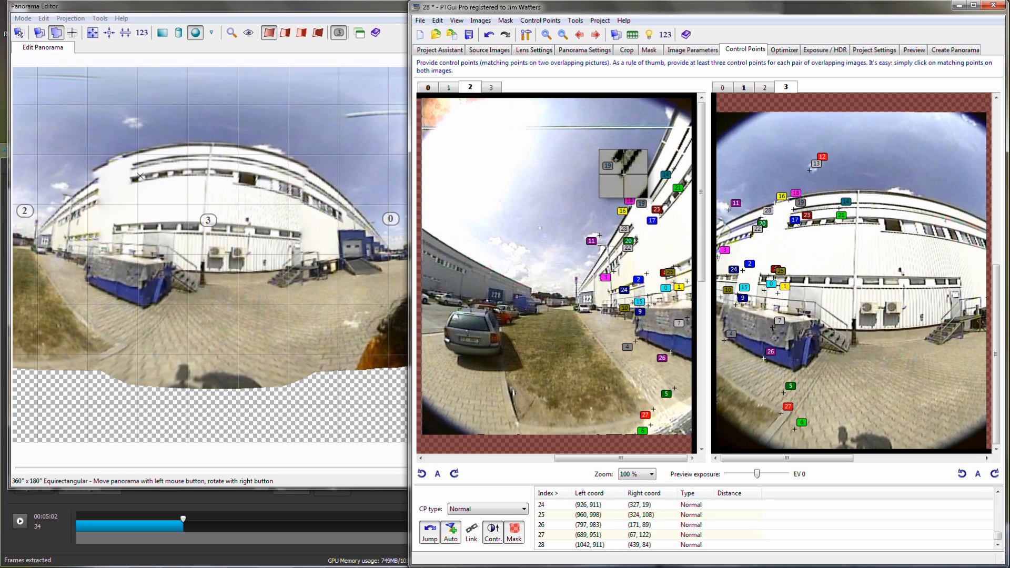
click(651, 204)
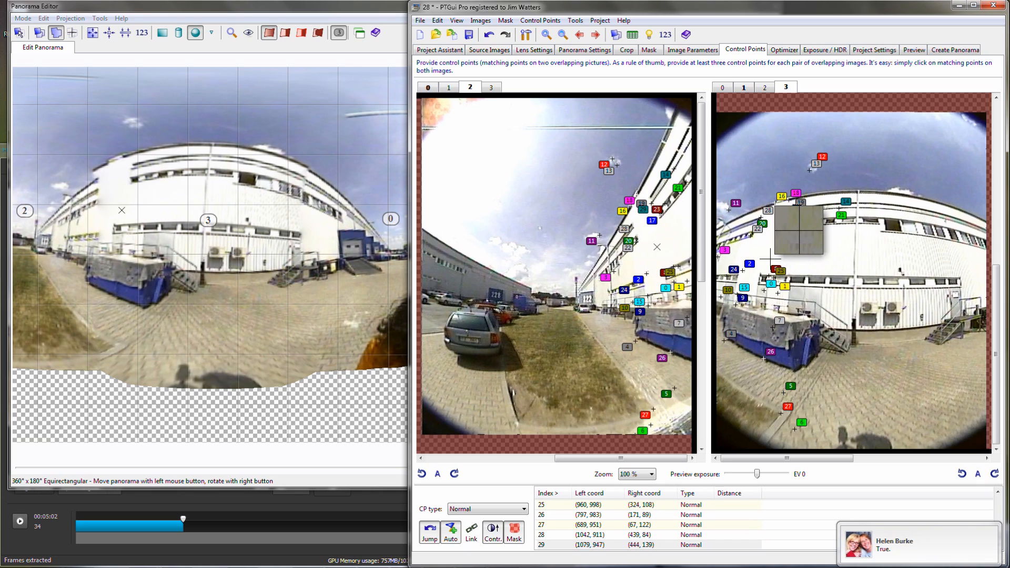
click(788, 245)
- Switch to images 3 and 0 and add matching control points on the white building's window rows and roof edge
click(594, 35)
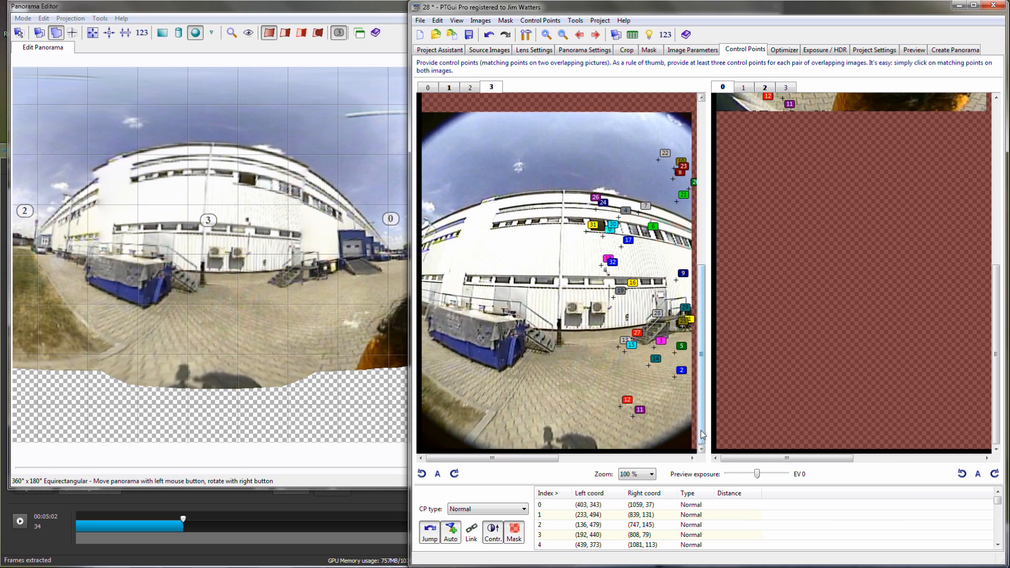
click(998, 245)
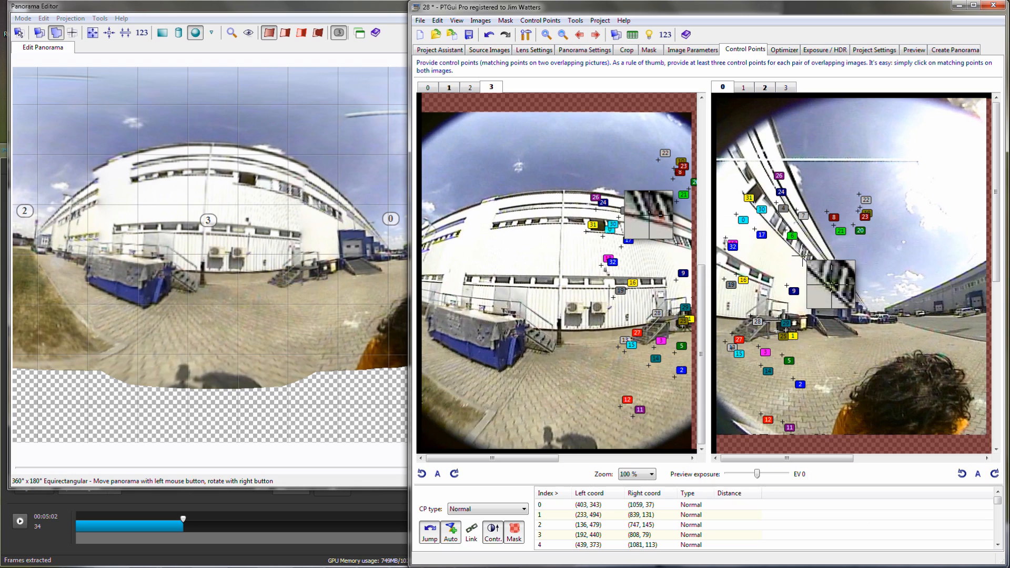
click(803, 256)
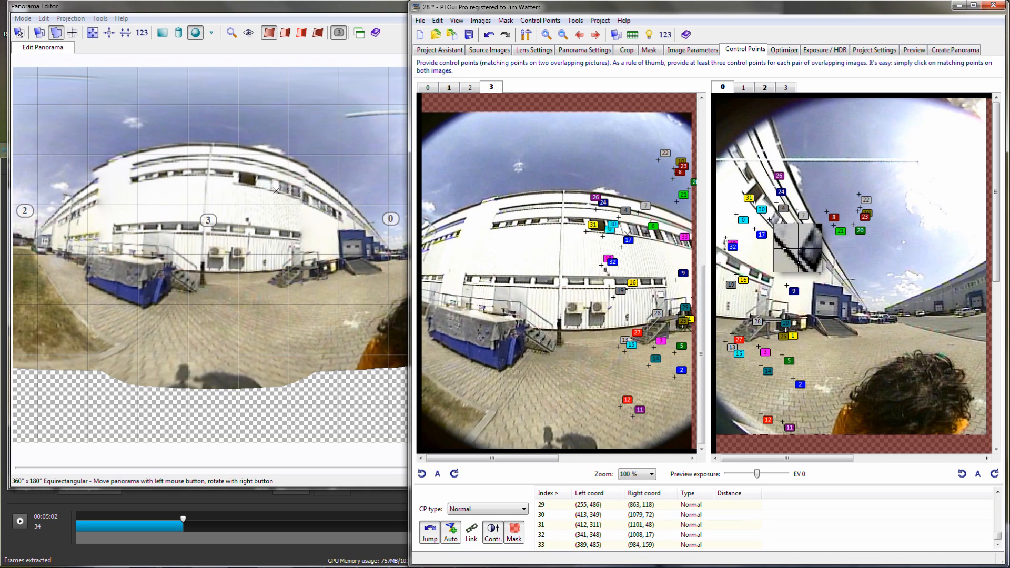
click(759, 224)
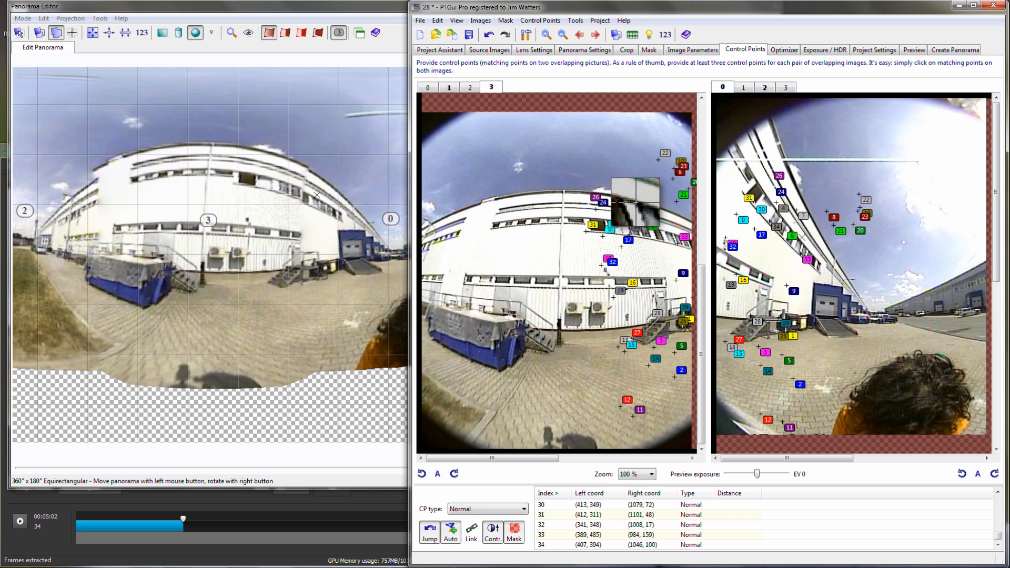
click(663, 229)
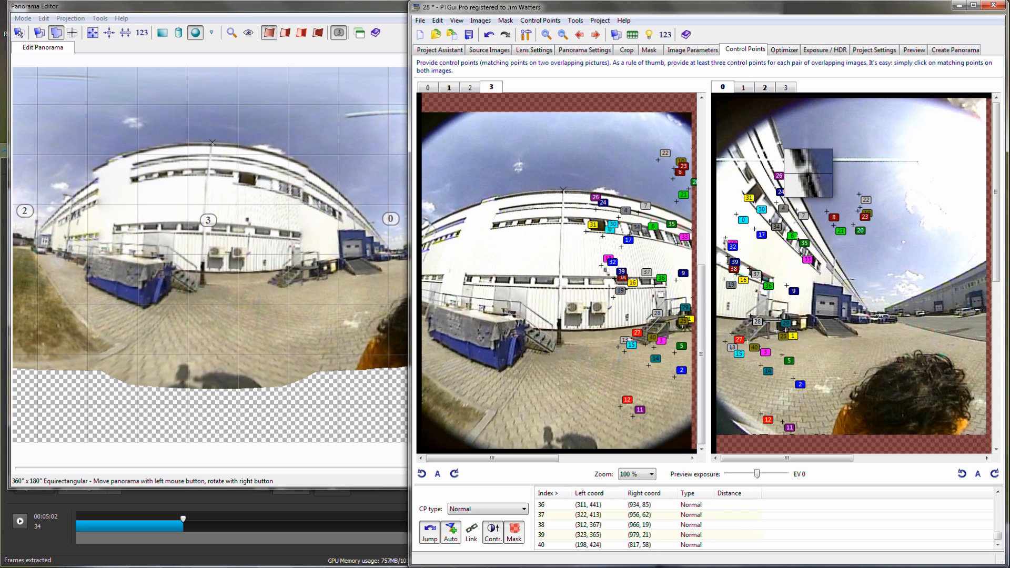
click(780, 145)
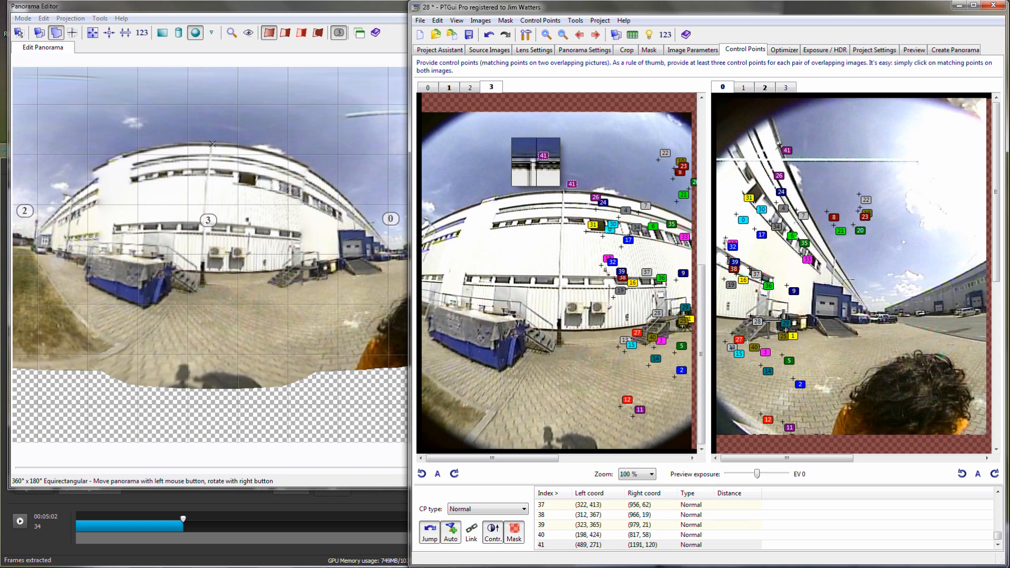
- Switch to images 0 and 1 and add a matching control point on the clouds above the distant building, fine-tuning its position
click(595, 34)
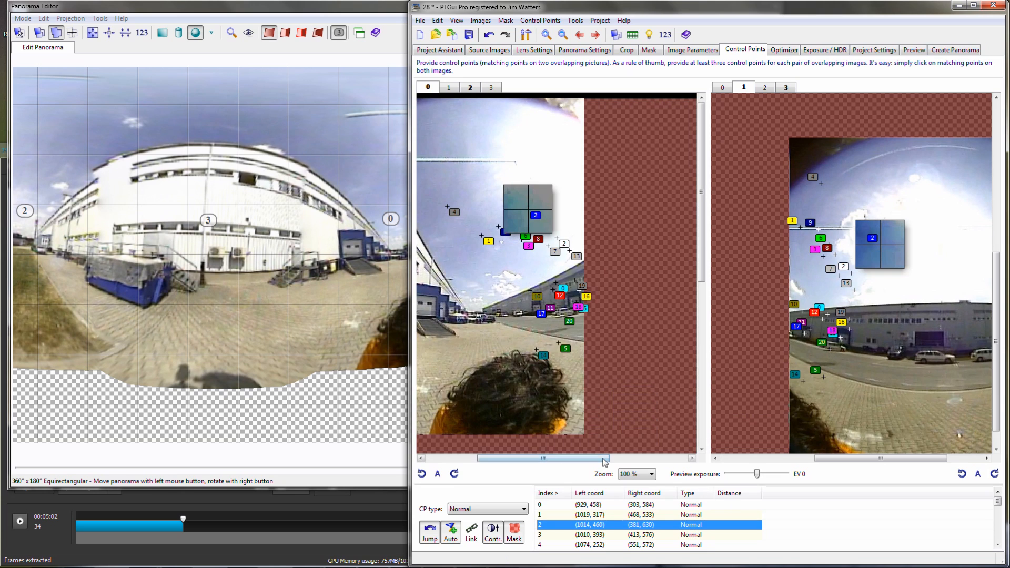
drag(884, 459, 946, 463)
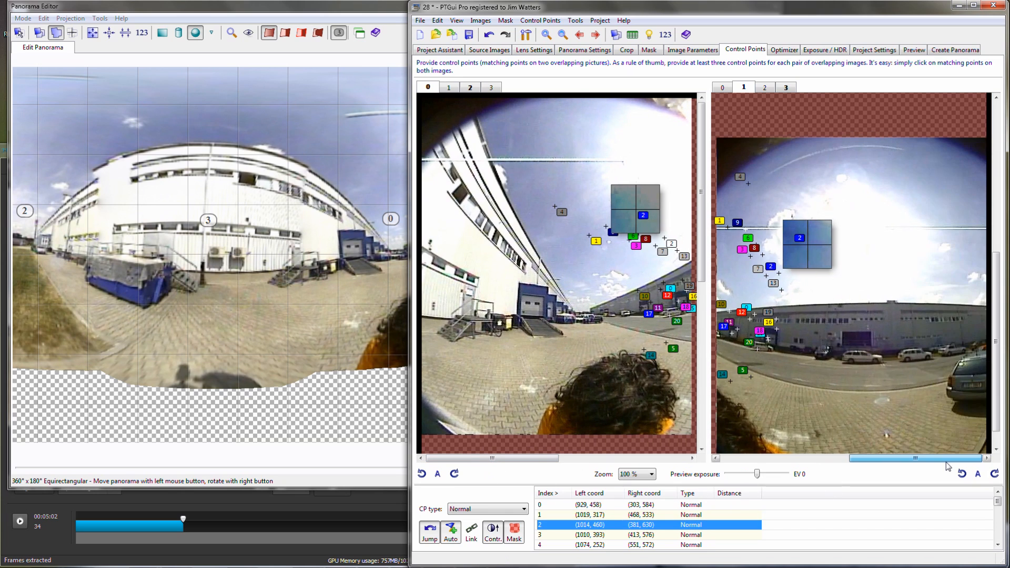
drag(996, 413, 997, 436)
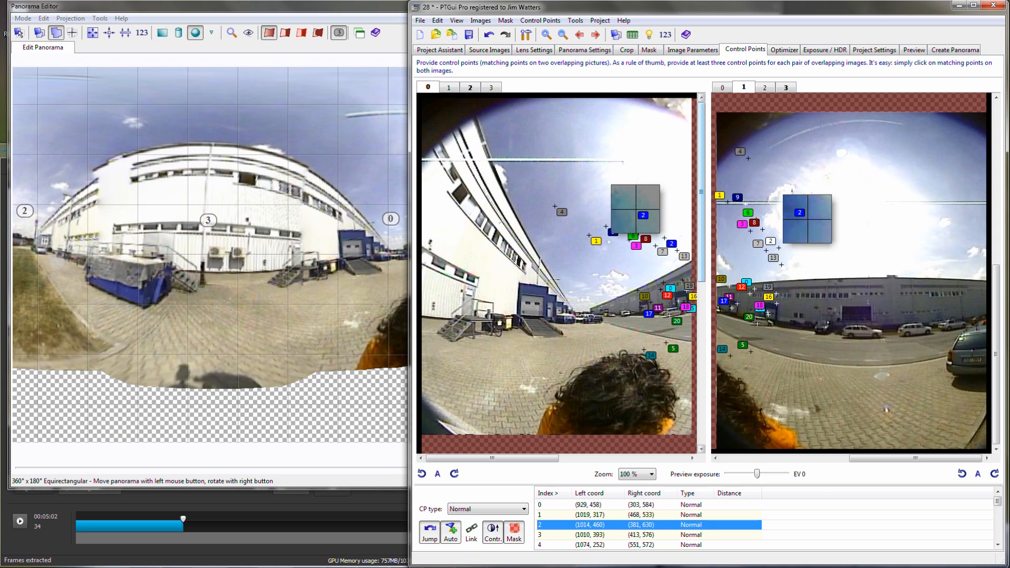
drag(739, 263, 726, 264)
click(624, 276)
drag(624, 277, 624, 277)
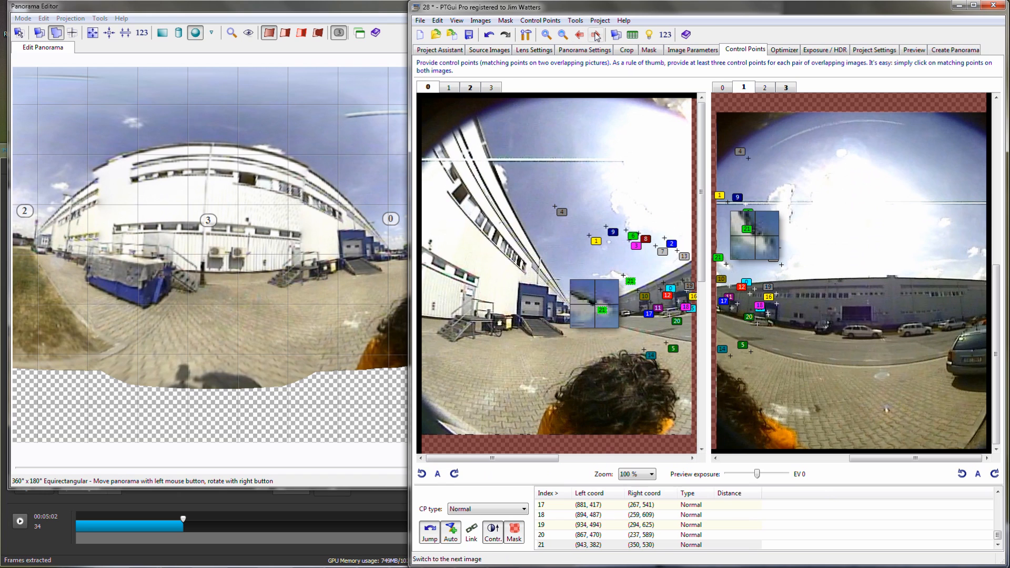
- Switch to images 1 and 2 to check control point 3, and save the project
click(596, 36)
click(666, 535)
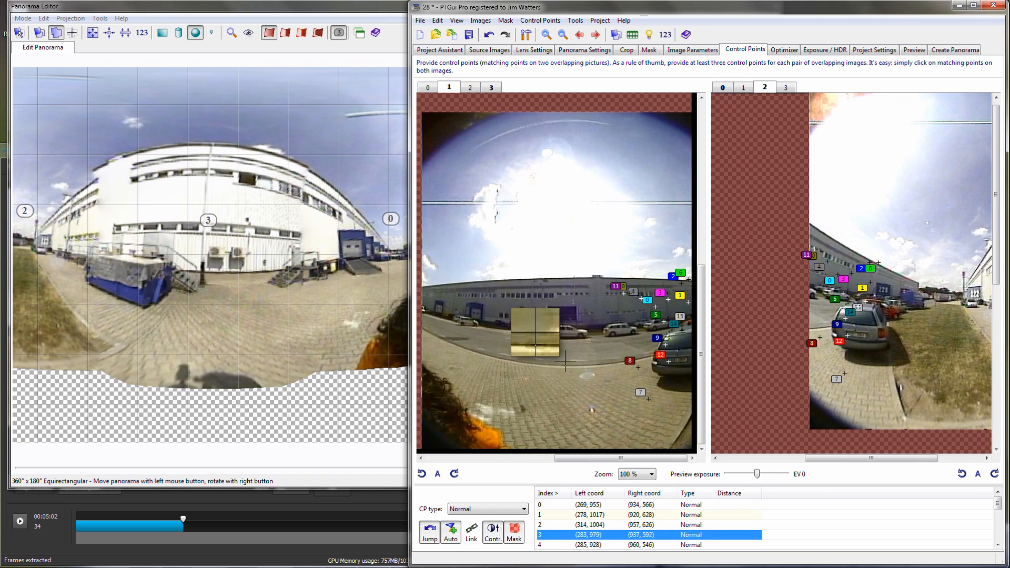
click(470, 36)
- Run the optimizer on the saved project with the current per-image settings and accept its changes
click(786, 50)
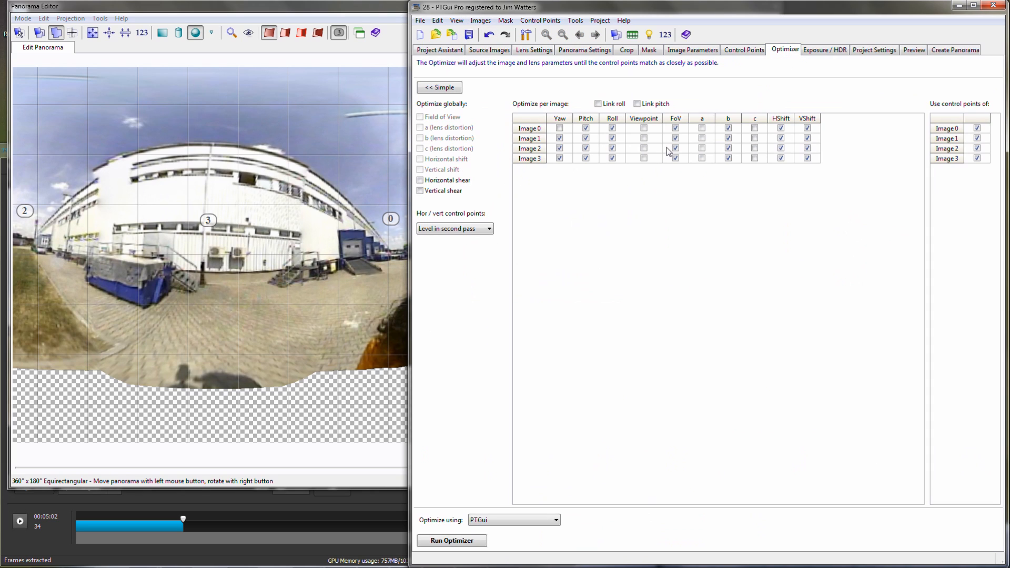
click(461, 547)
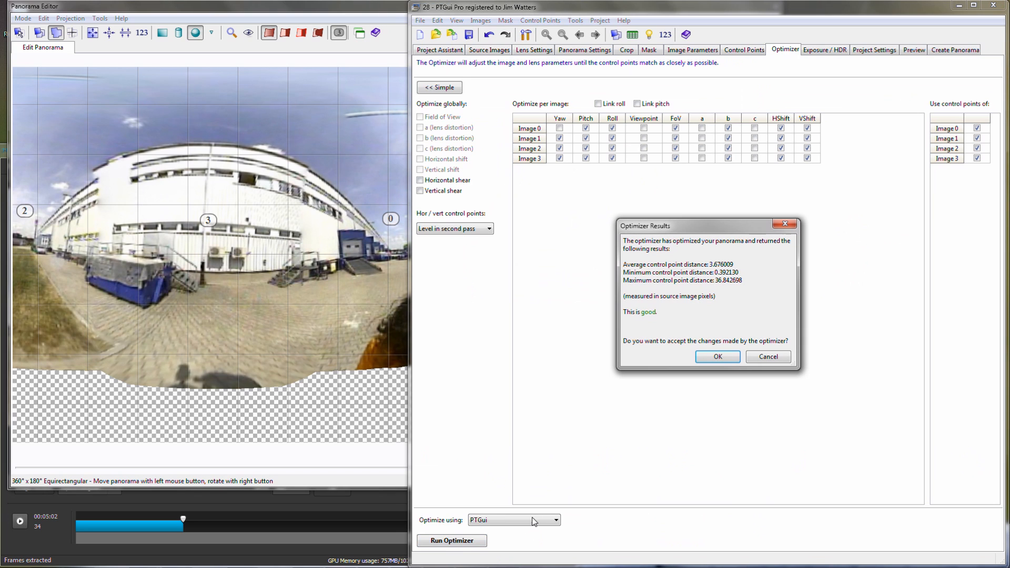
click(721, 358)
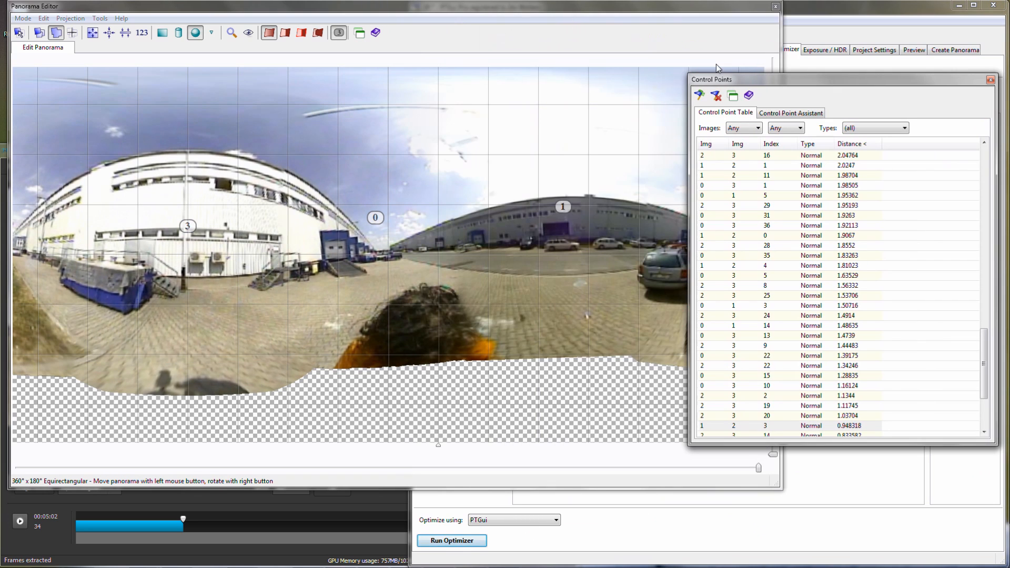
- Delete the two control points with the largest distances, points 8 and 0 between images 0 and 3
scroll(990, 265, up, 20)
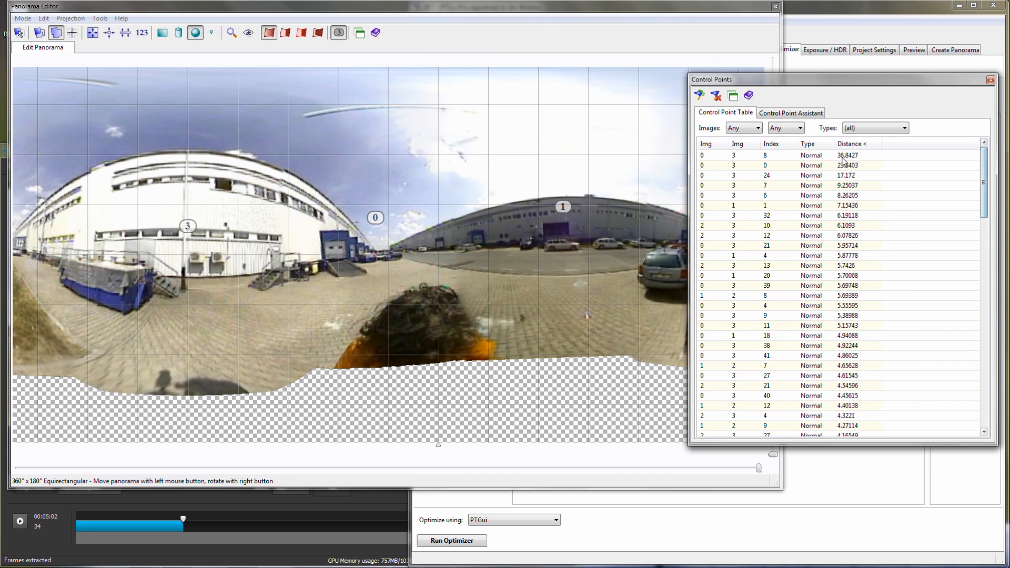
click(848, 156)
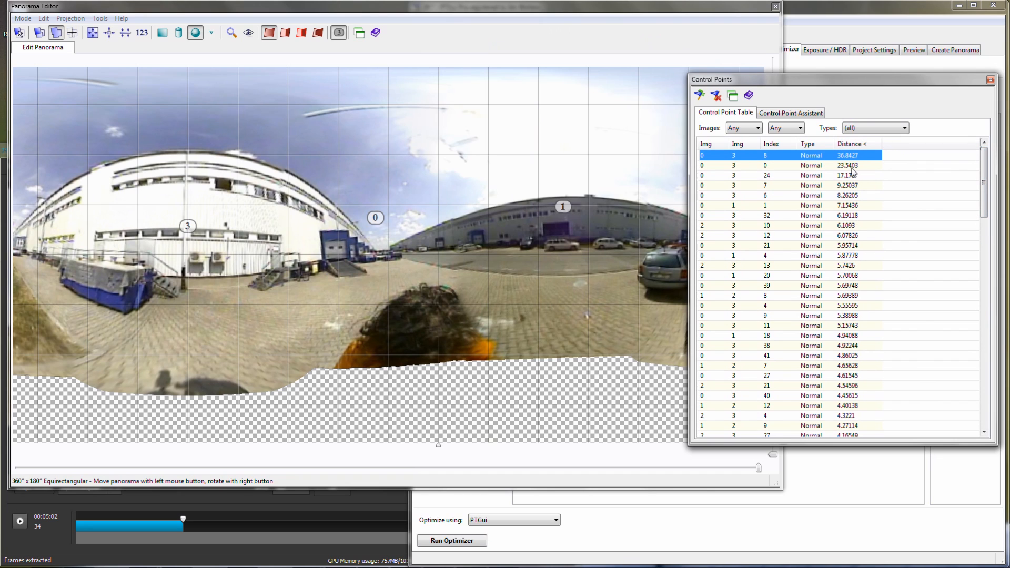
shift+click(852, 167)
key(Delete)
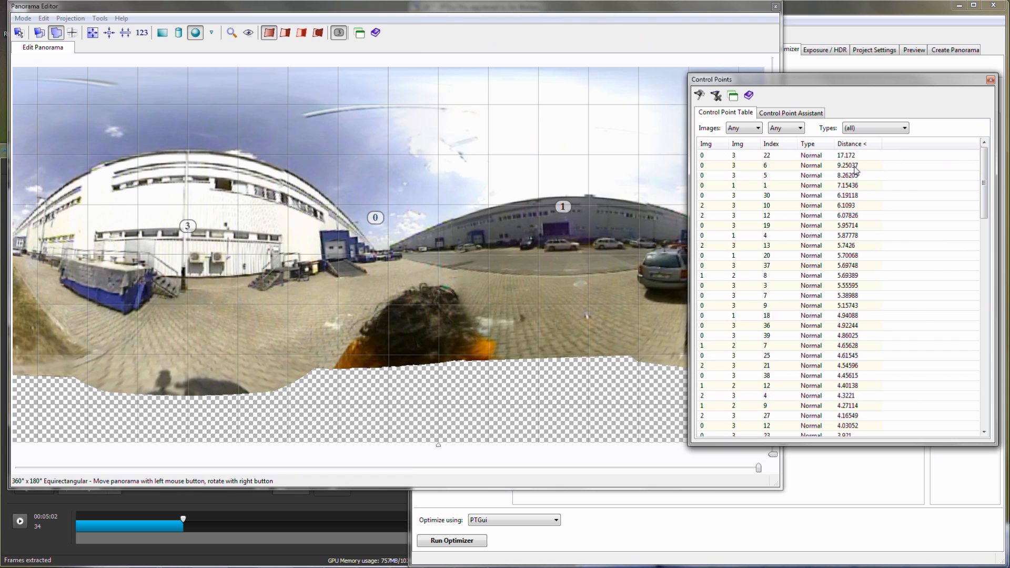
- Rerun the optimizer without the two deleted points and accept its changes
click(799, 475)
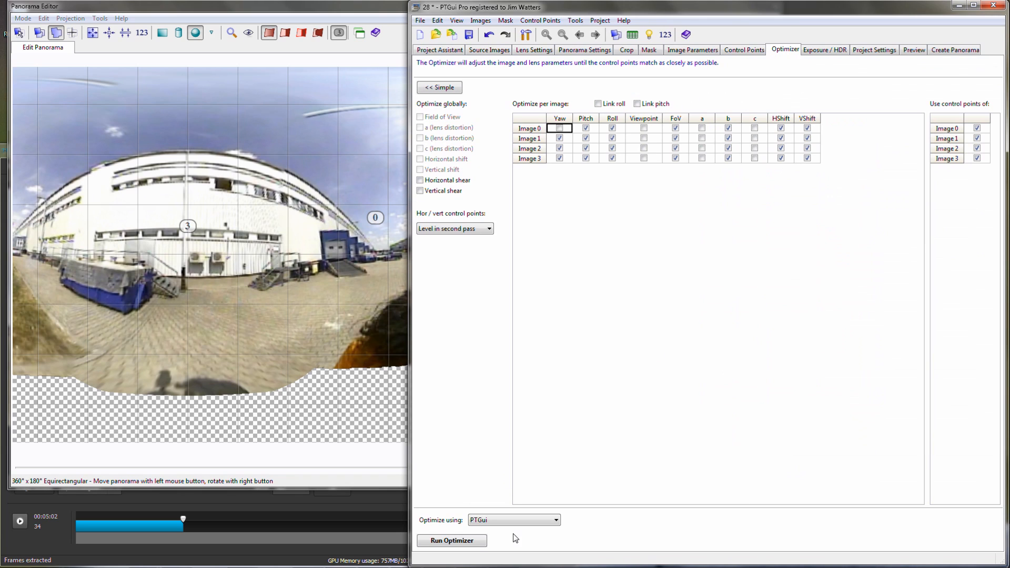
click(472, 544)
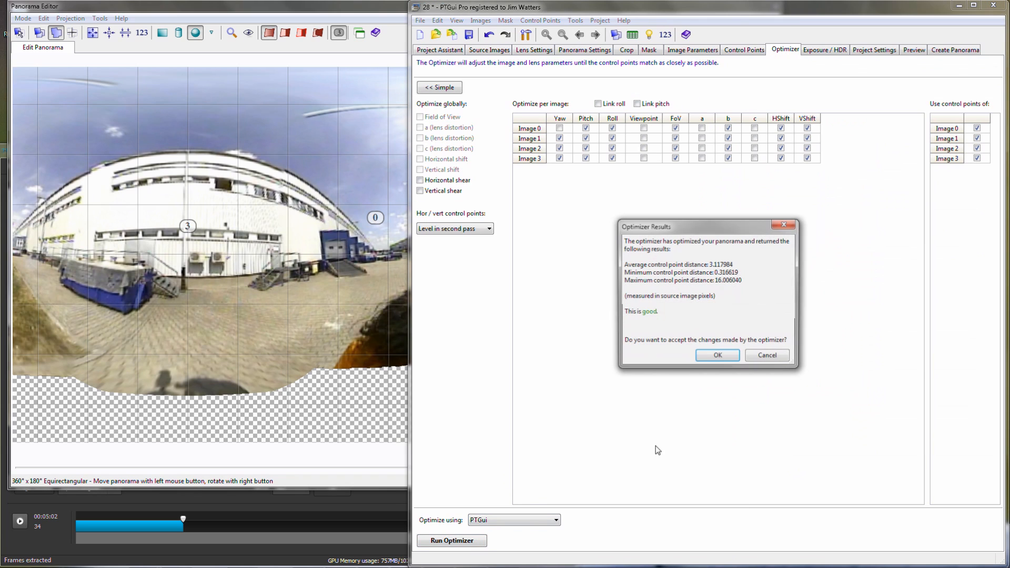
click(717, 357)
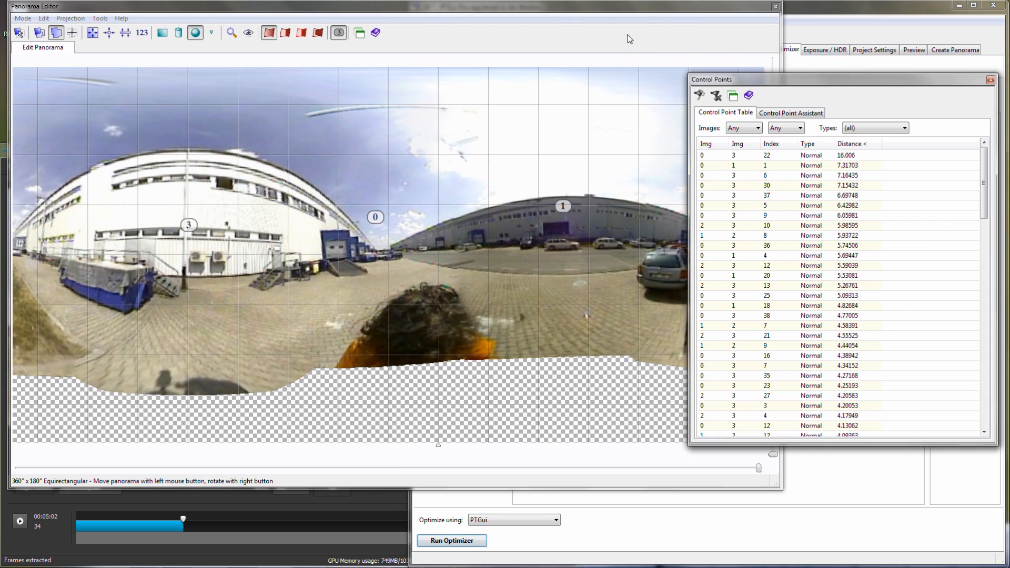
- Inspect the control point with the largest distance, point 22 between images 0 and 3, and delete it
click(850, 157)
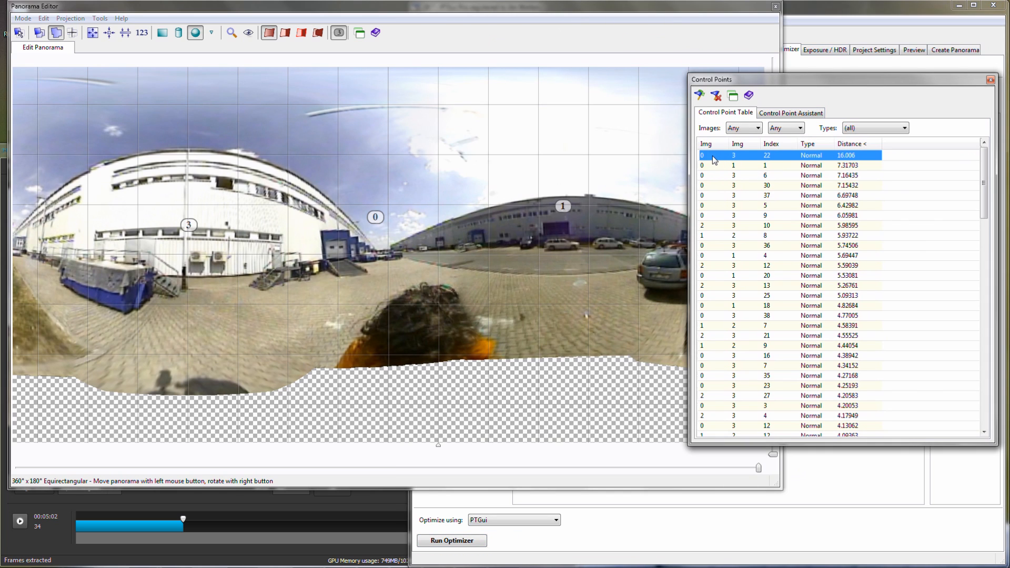
double_click(721, 156)
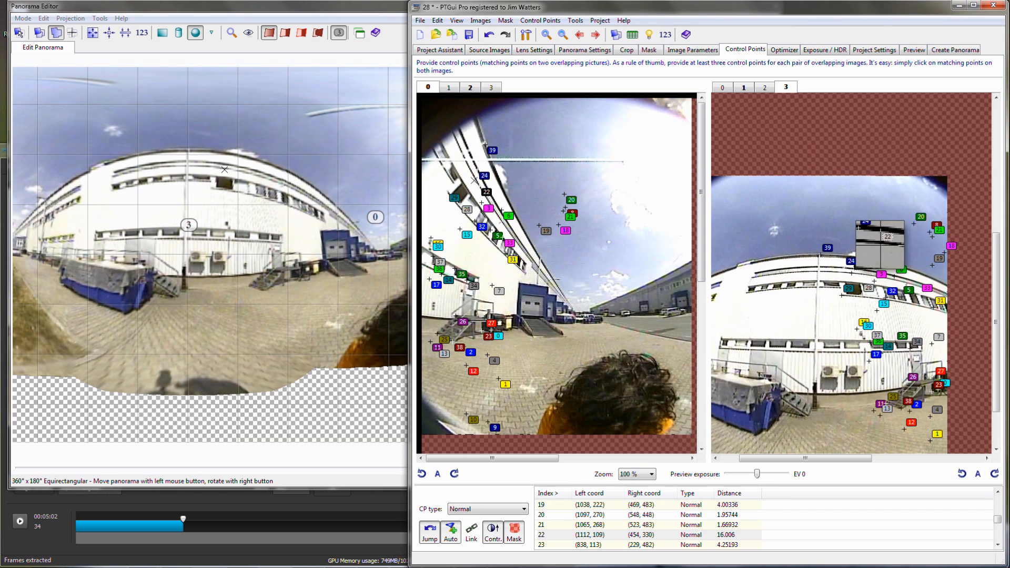
key(Delete)
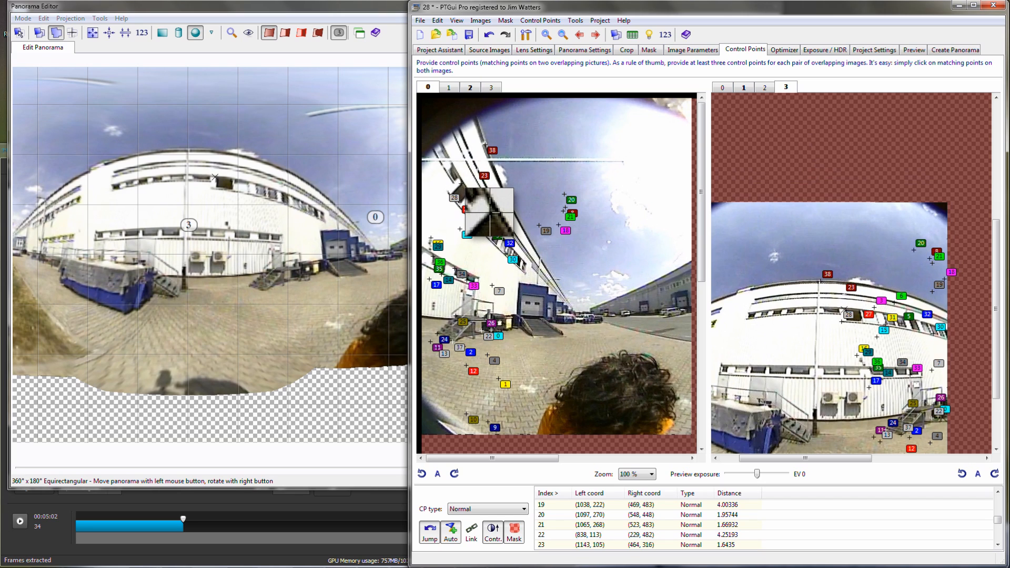
- Add three matching points between images 0 and 3 on the white building's roof edge and upper windows, fine-tuning their positions
click(461, 184)
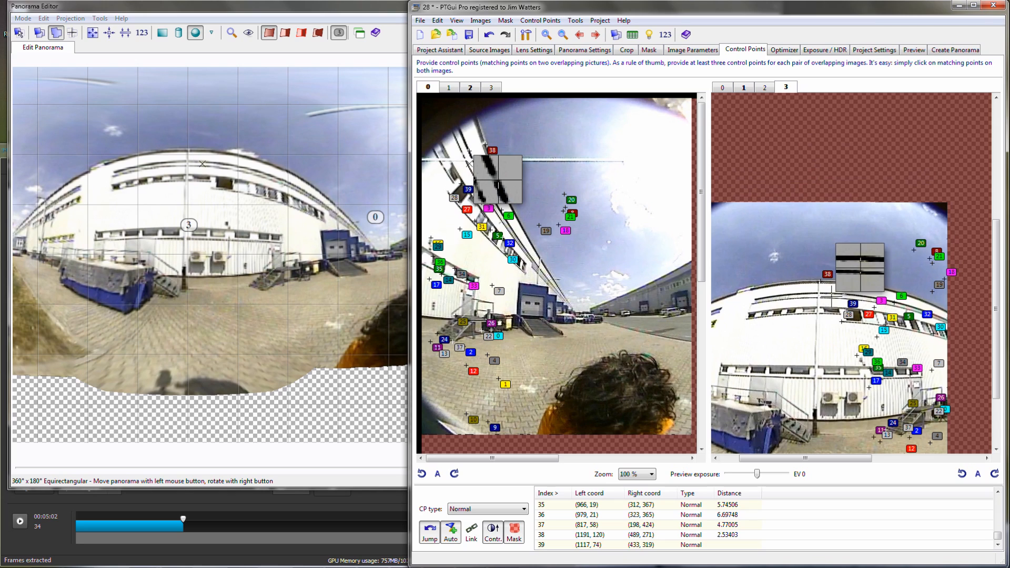
click(821, 287)
drag(821, 285, 822, 286)
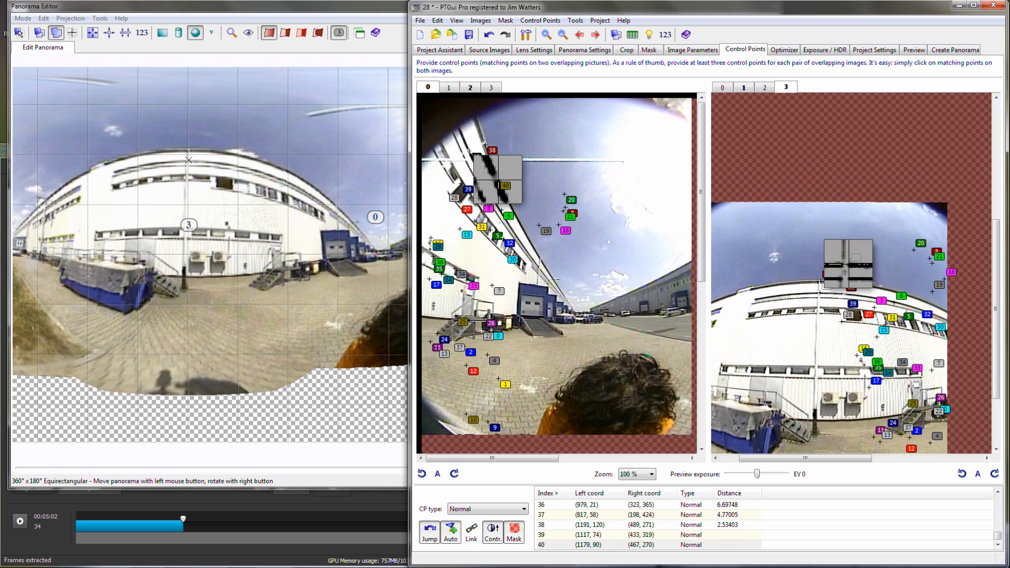
drag(822, 286, 822, 286)
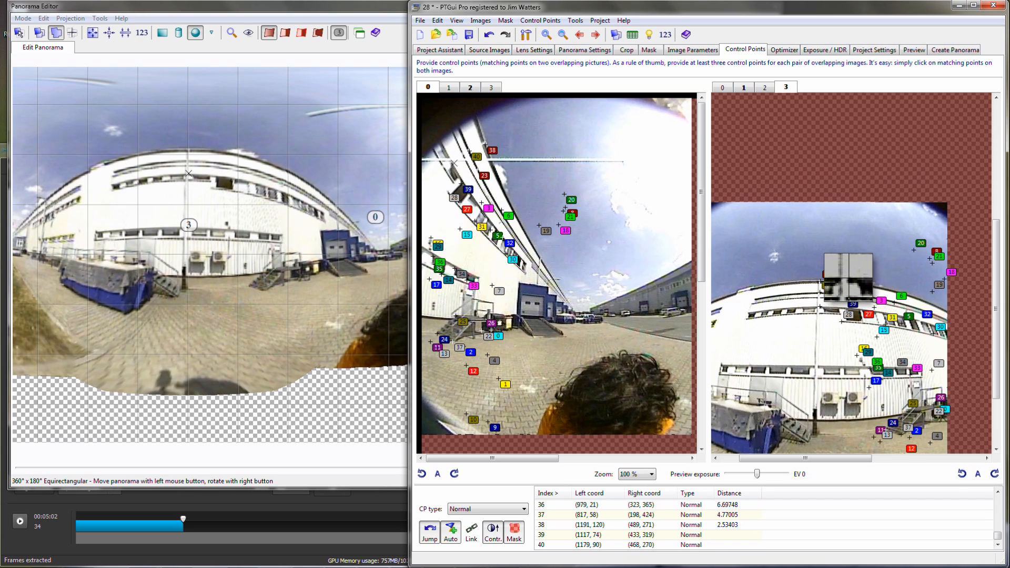
click(818, 308)
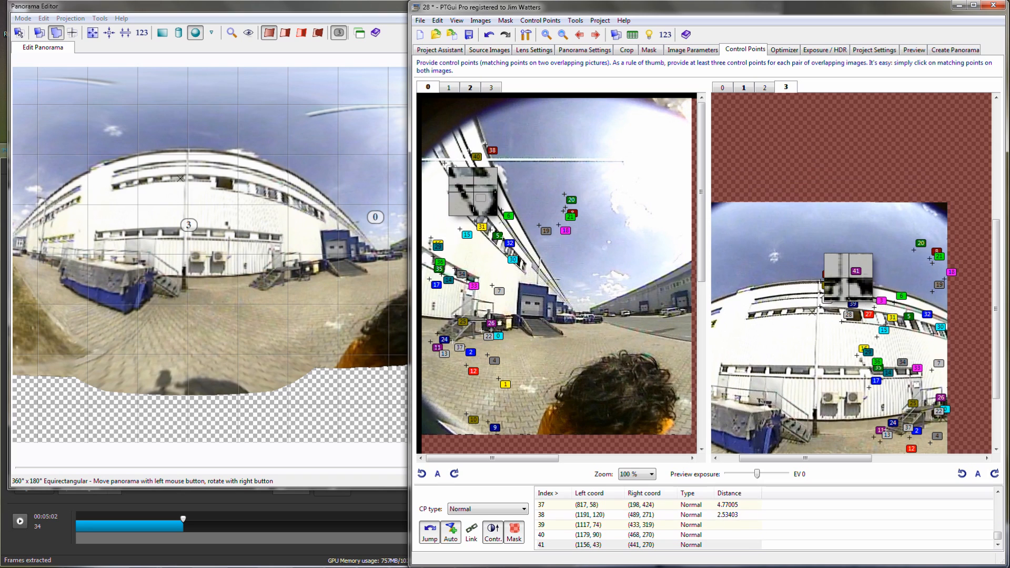
drag(451, 163, 452, 162)
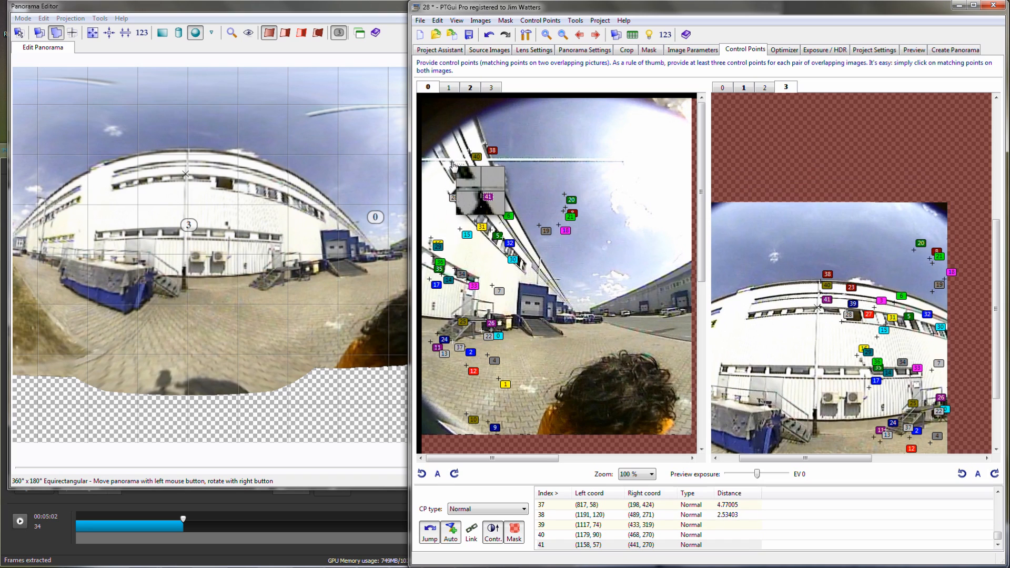
- Optimize the panorama again with the newly added roof and window points and accept the changes
click(784, 50)
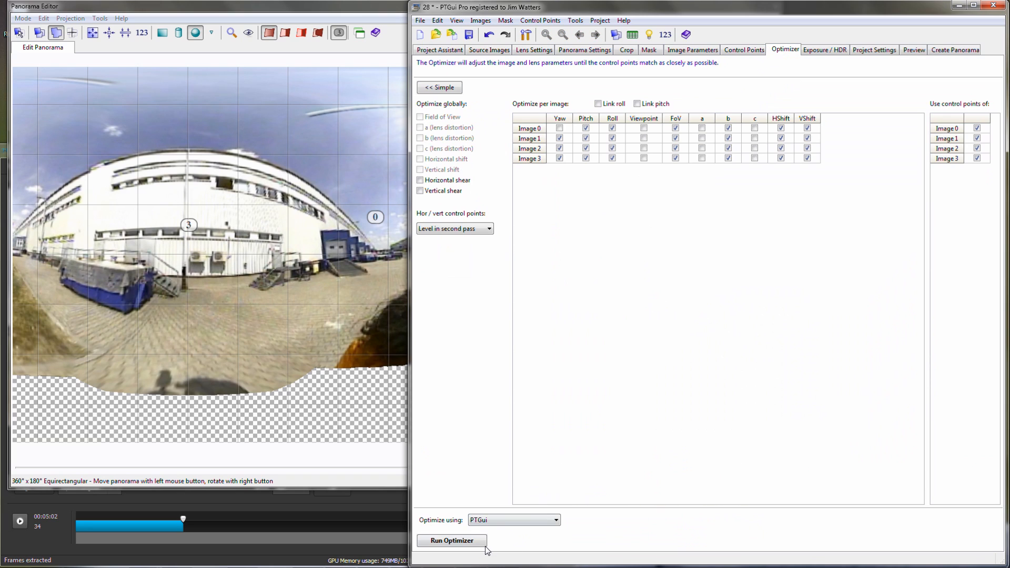
click(475, 542)
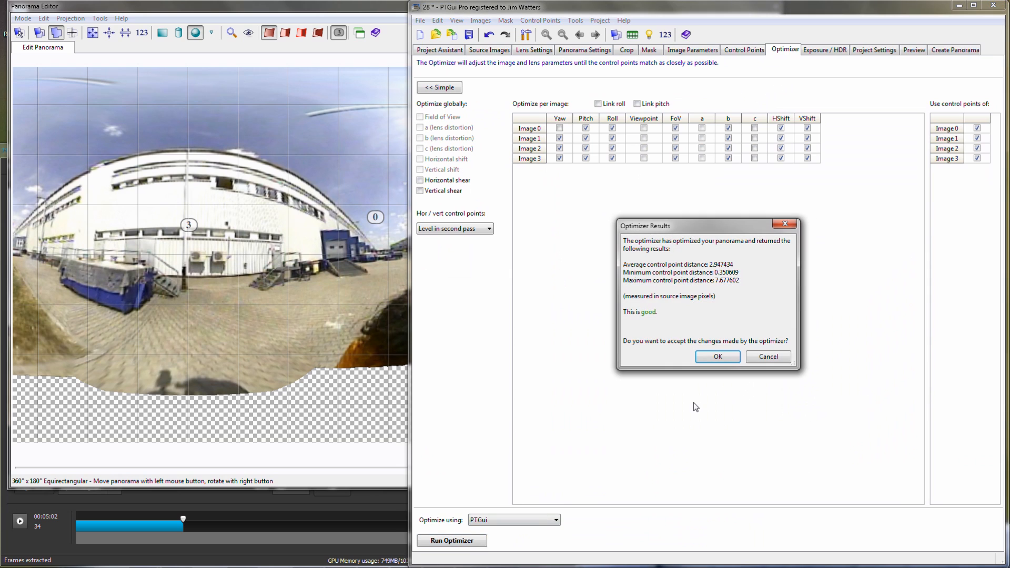
click(718, 357)
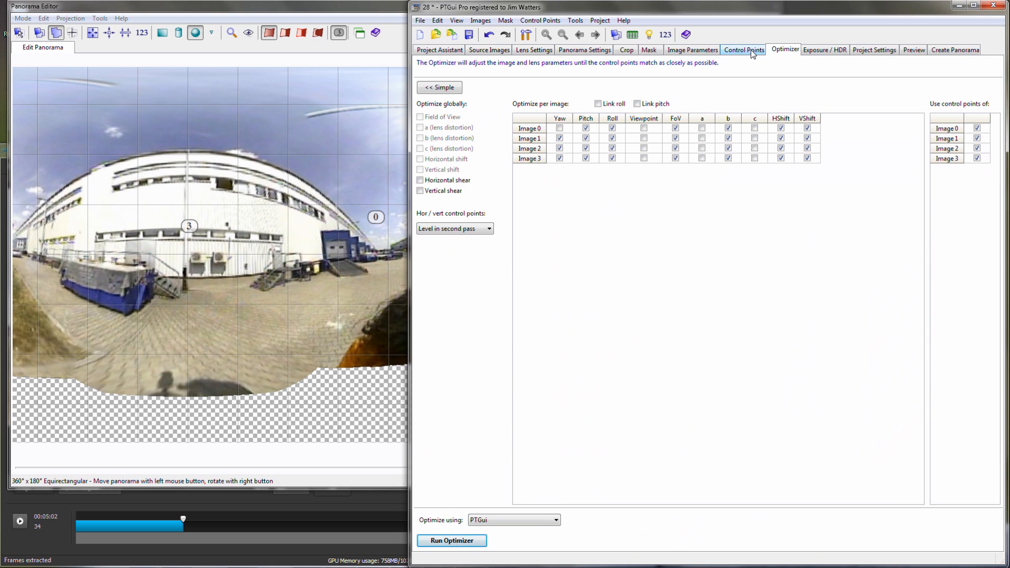
- Add a vertical line control point in image 0 along the far corner of the white building beside the blue loading dock
click(753, 53)
click(723, 88)
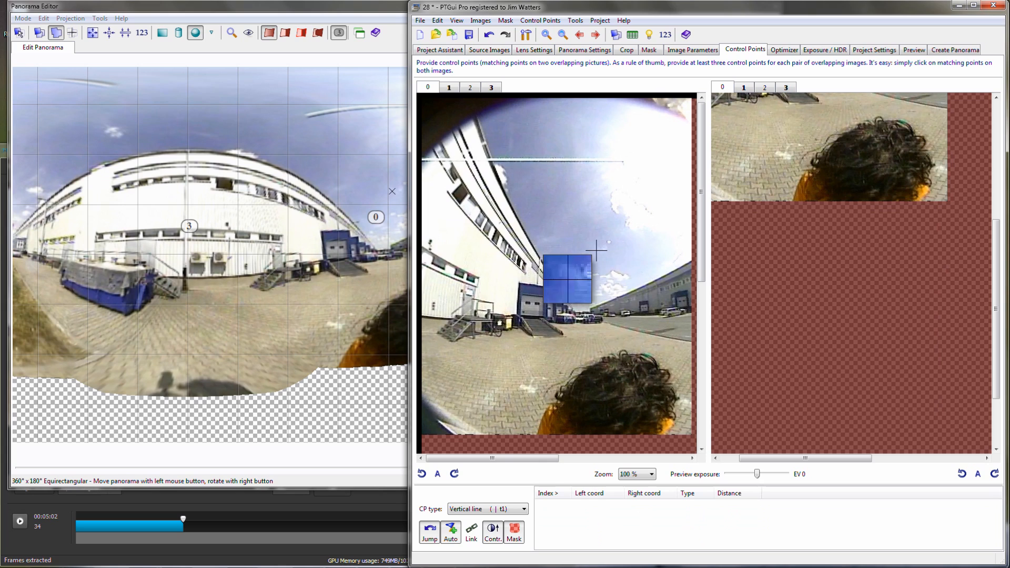
click(540, 261)
drag(849, 278, 832, 281)
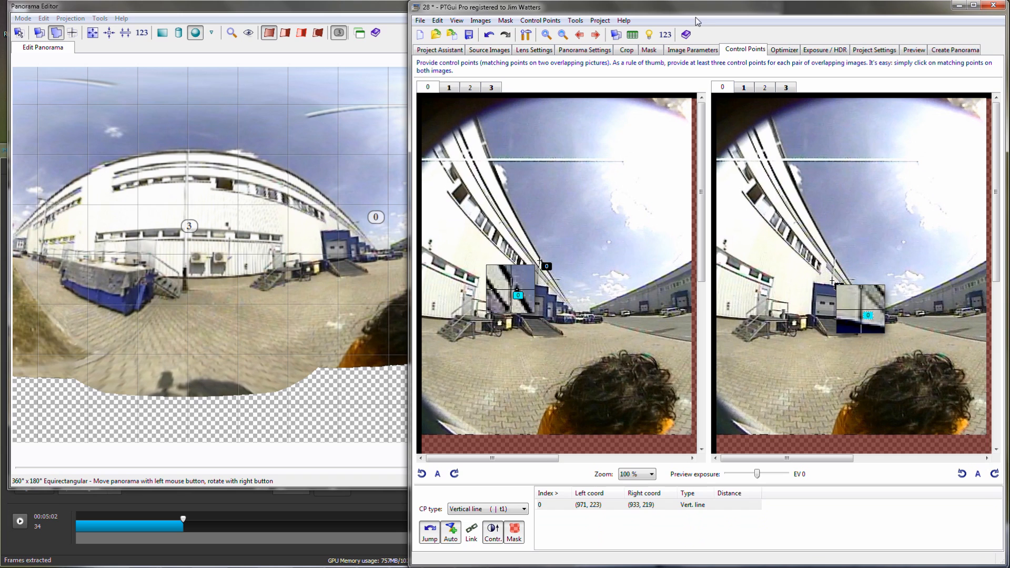
- Add a vertical line control point in image 1 on the distant grey building, running down from its roof edge
click(598, 36)
click(701, 405)
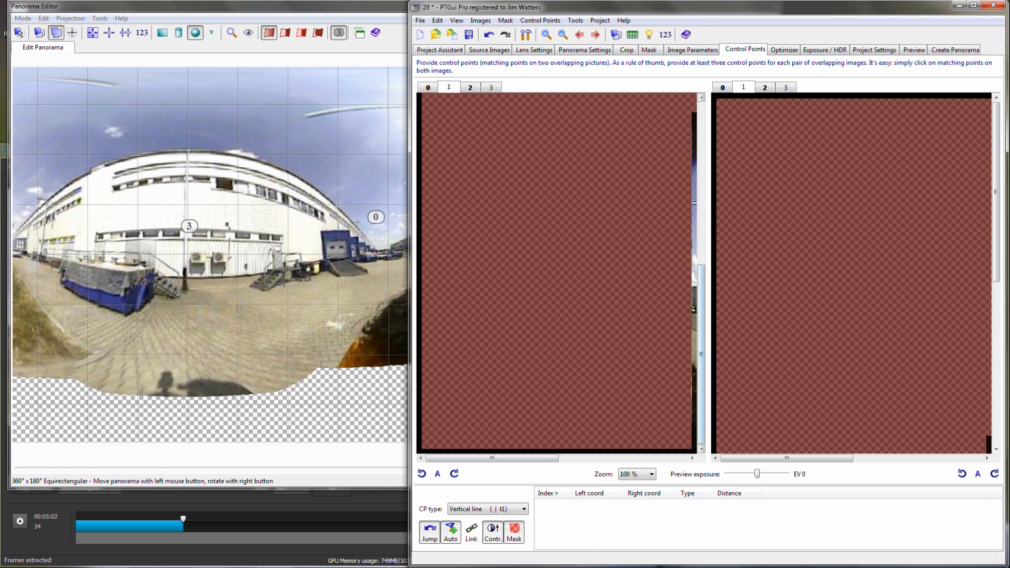
click(677, 458)
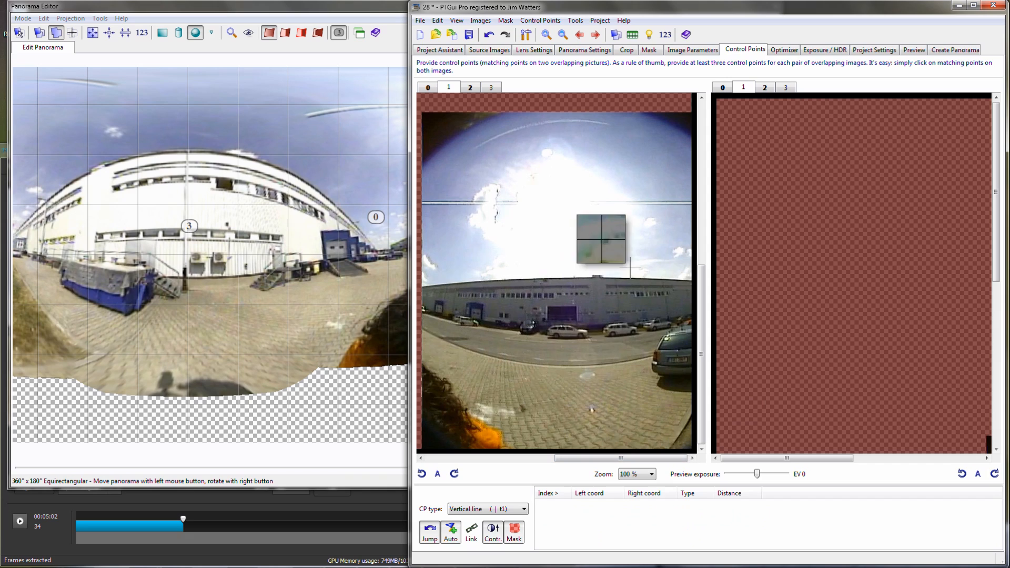
click(576, 283)
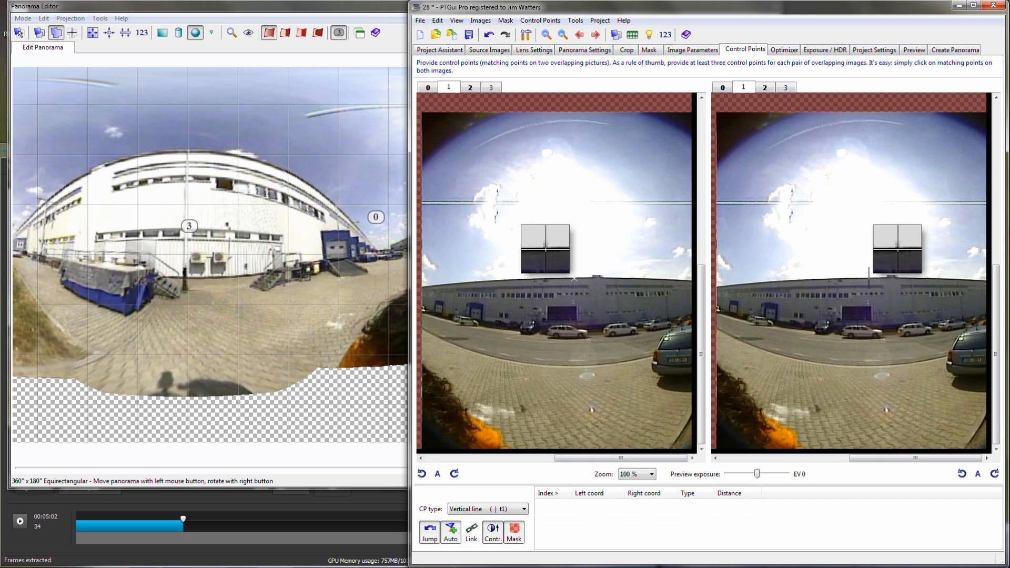
click(877, 301)
drag(877, 301, 868, 302)
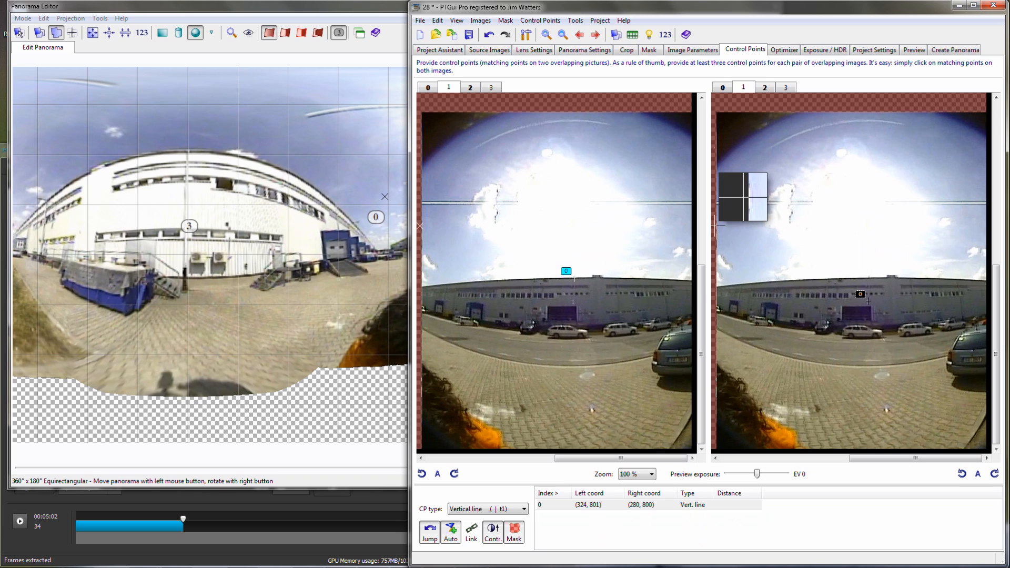
- Add a vertical line control point in image 2 along the lamp post beside the white building
click(596, 34)
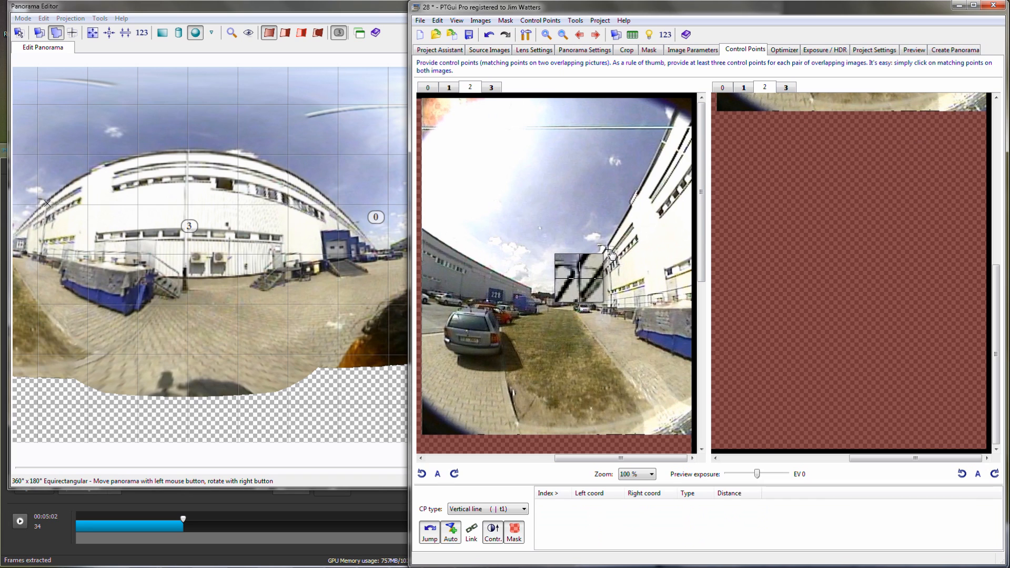
click(922, 243)
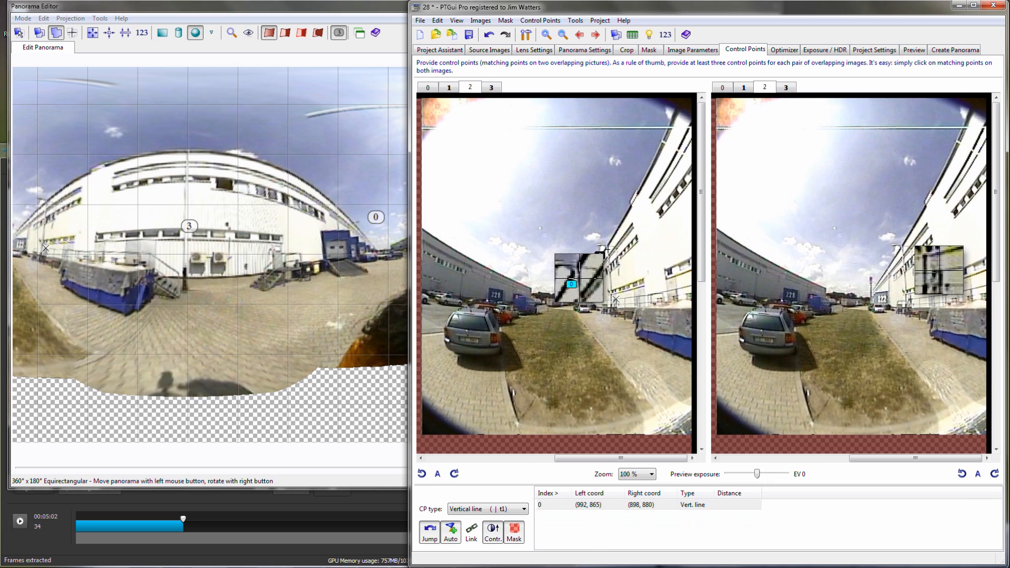
drag(901, 303, 906, 303)
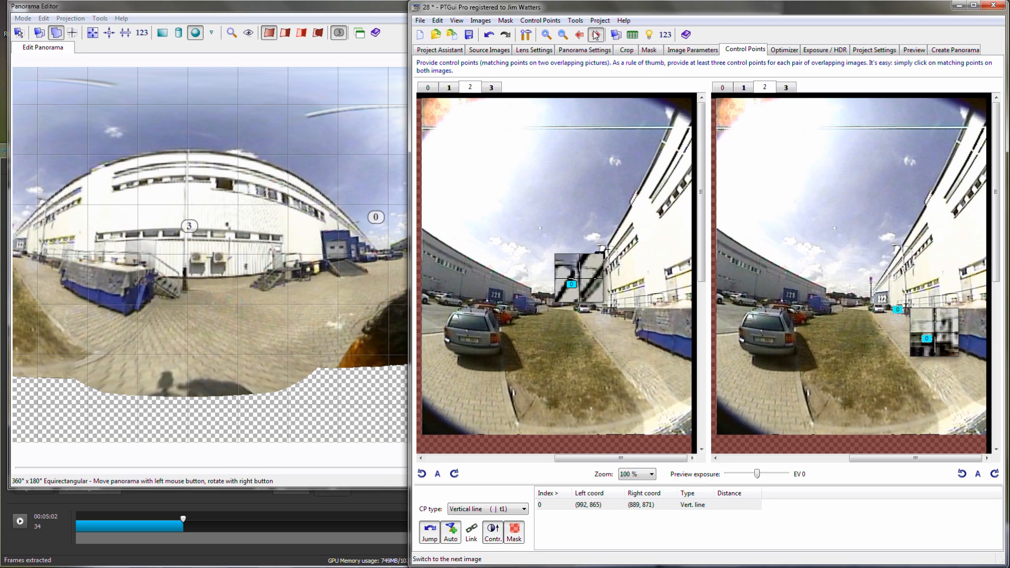
- Add a vertical line control point in image 3 along the white building's downpipe, from the roof edge to near its base
click(596, 35)
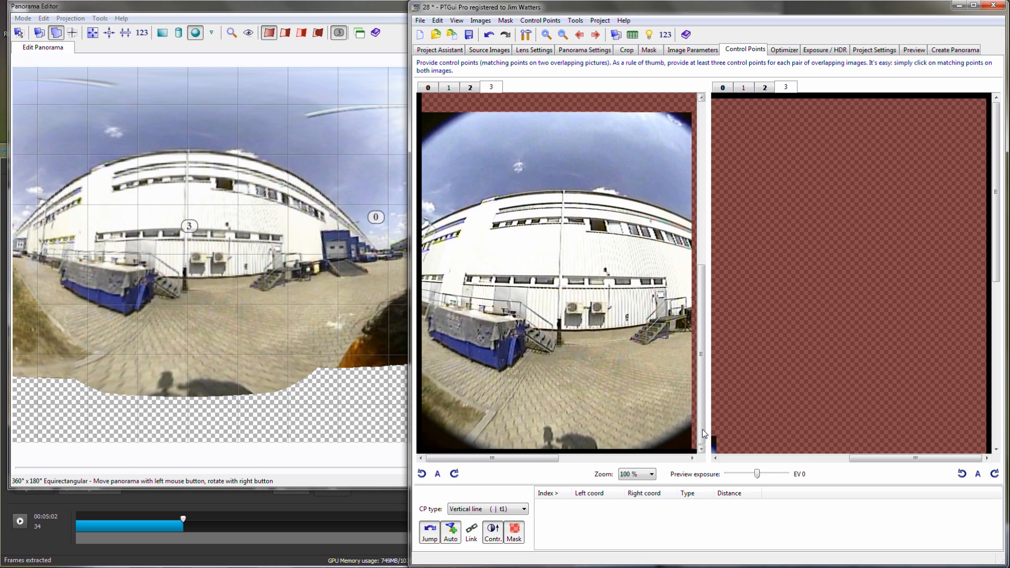
click(562, 196)
click(848, 389)
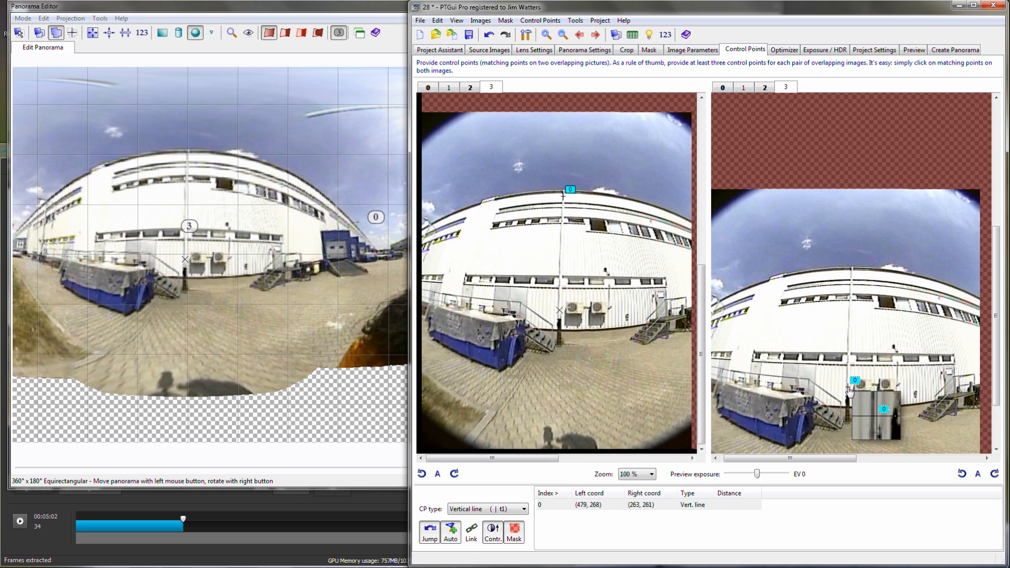
- Optimize the panorama with the vertical lines levelled in the second pass and accept the changes
click(785, 51)
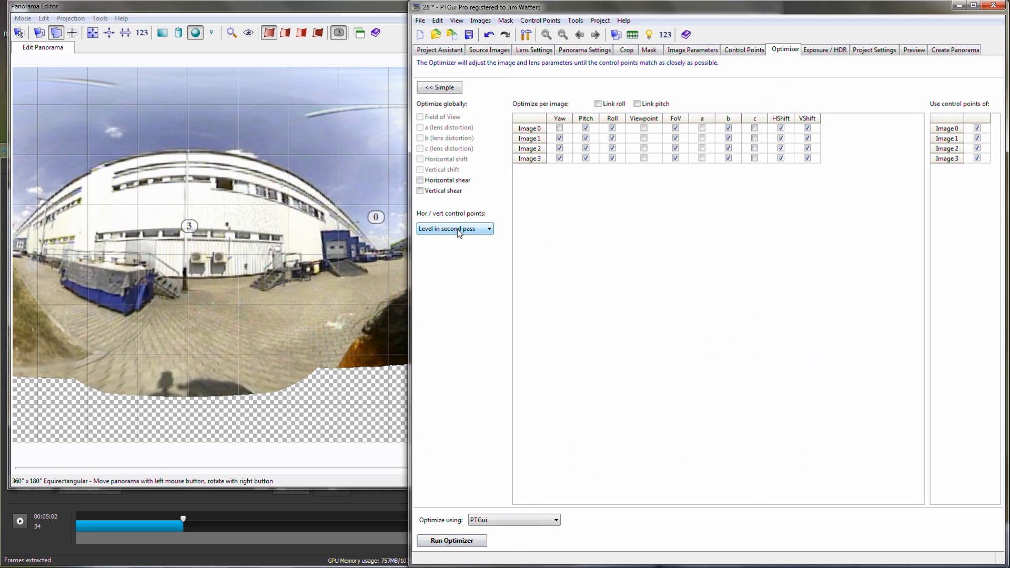
click(456, 545)
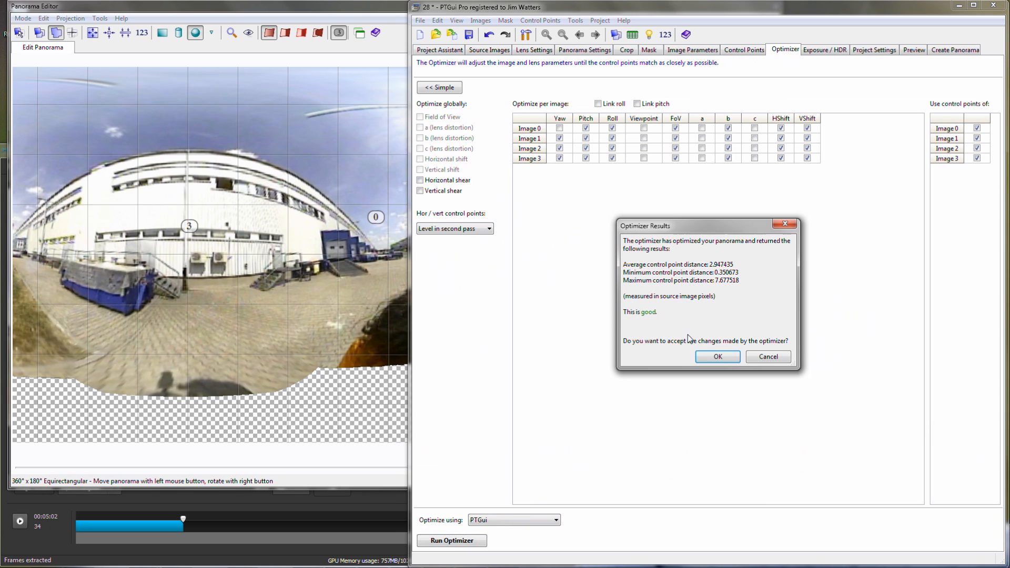
click(712, 357)
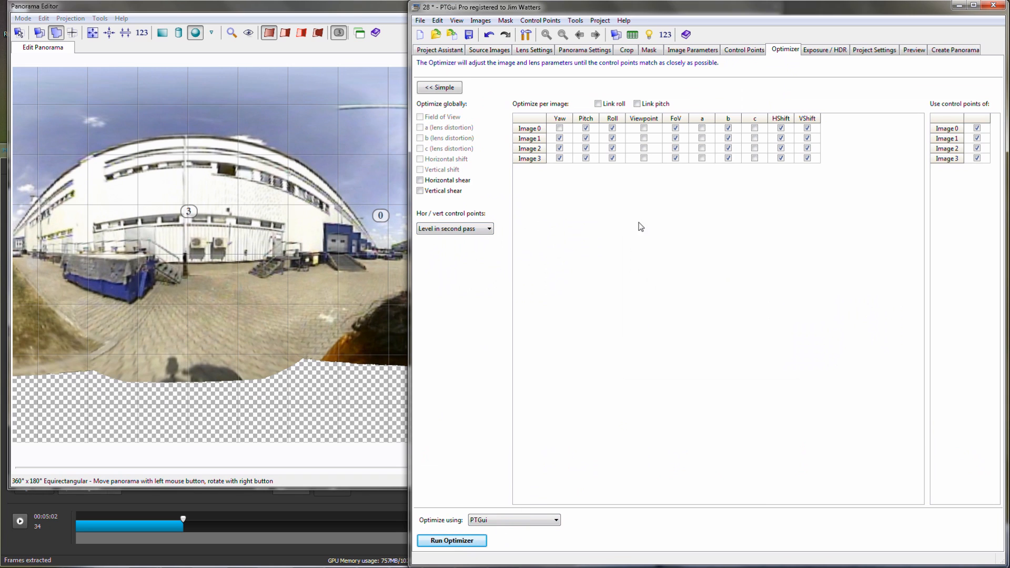
- Check the levelled panorama in the Panorama Editor and save the project
click(382, 11)
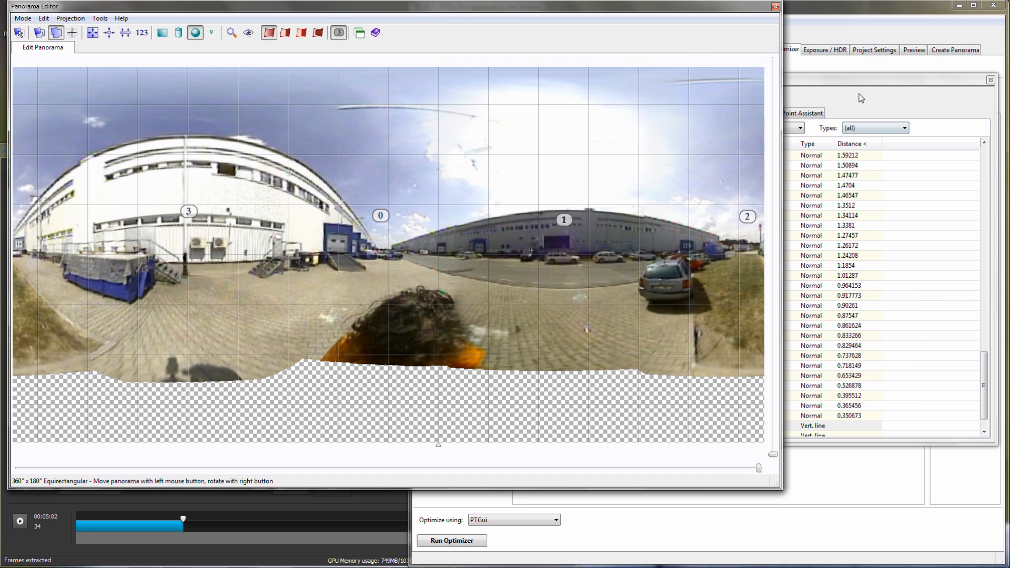
click(850, 28)
click(469, 35)
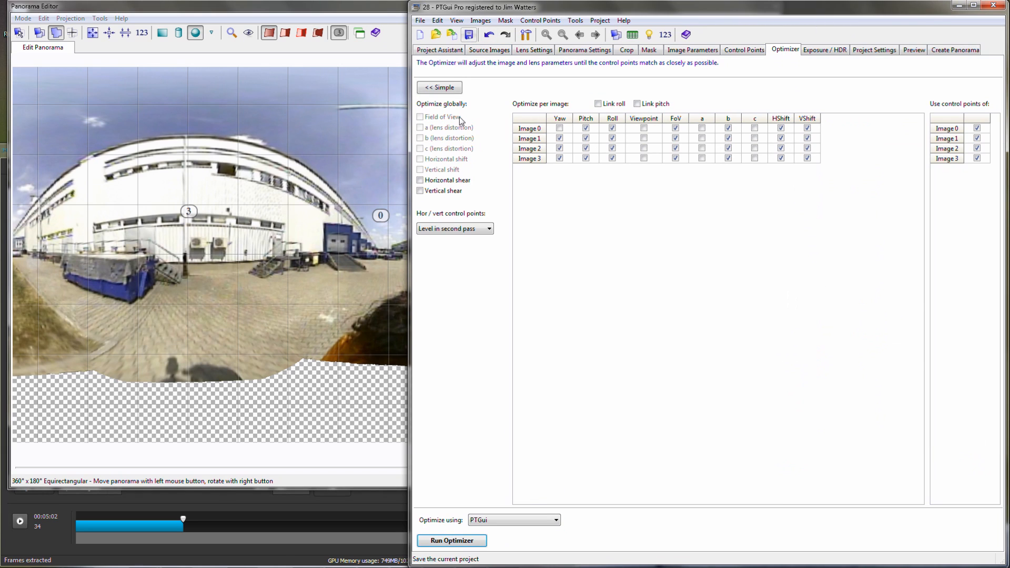
- Switch to VideoStitch and apply the calibration from 28.pts to the 28_exterior project
click(39, 546)
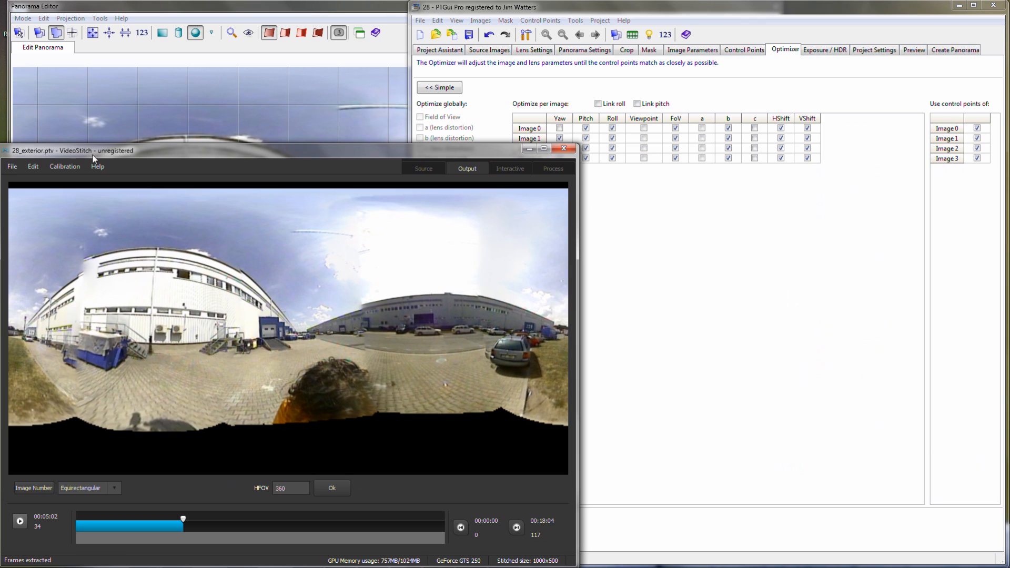
click(64, 164)
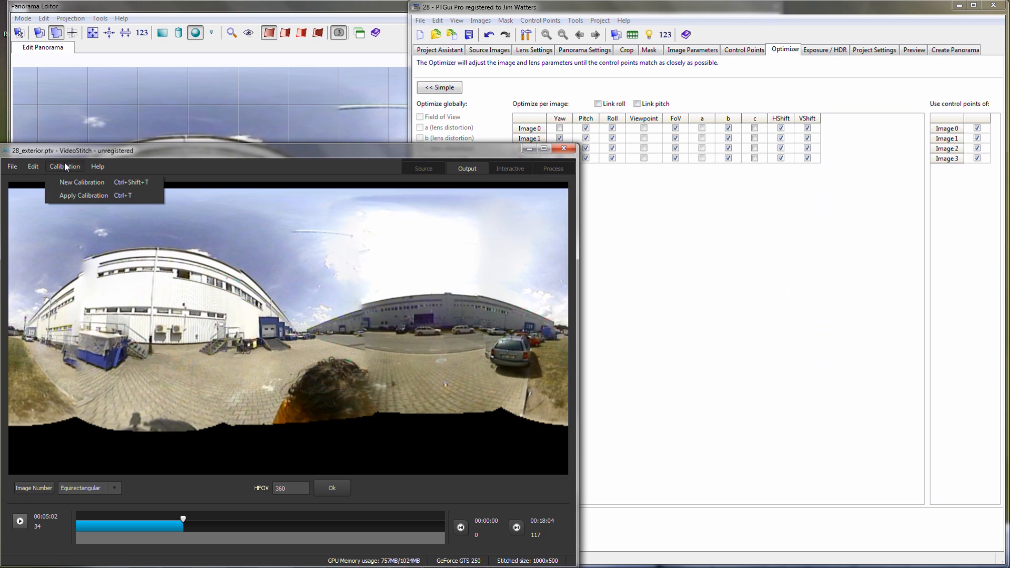
click(80, 196)
click(192, 234)
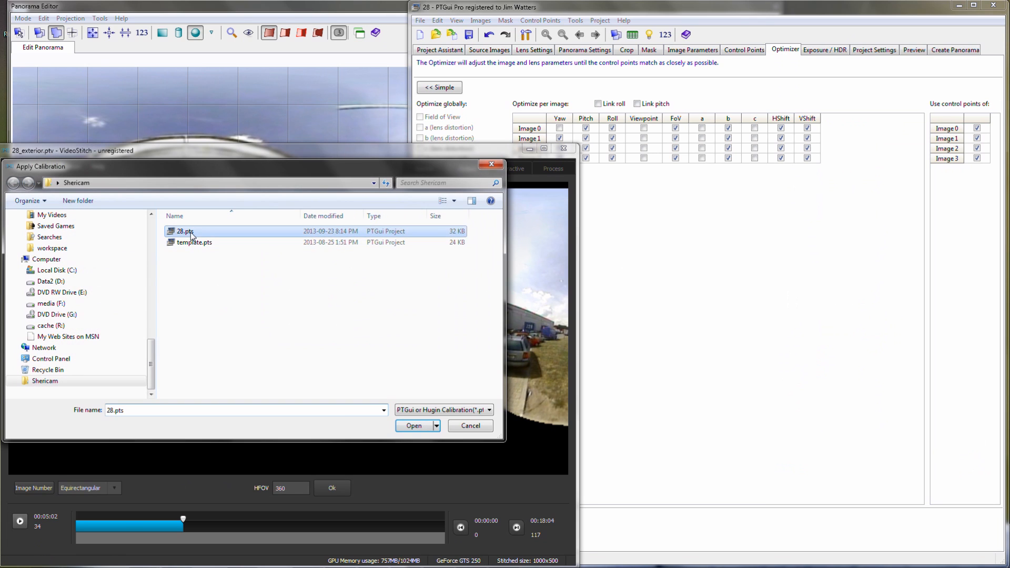
double_click(192, 234)
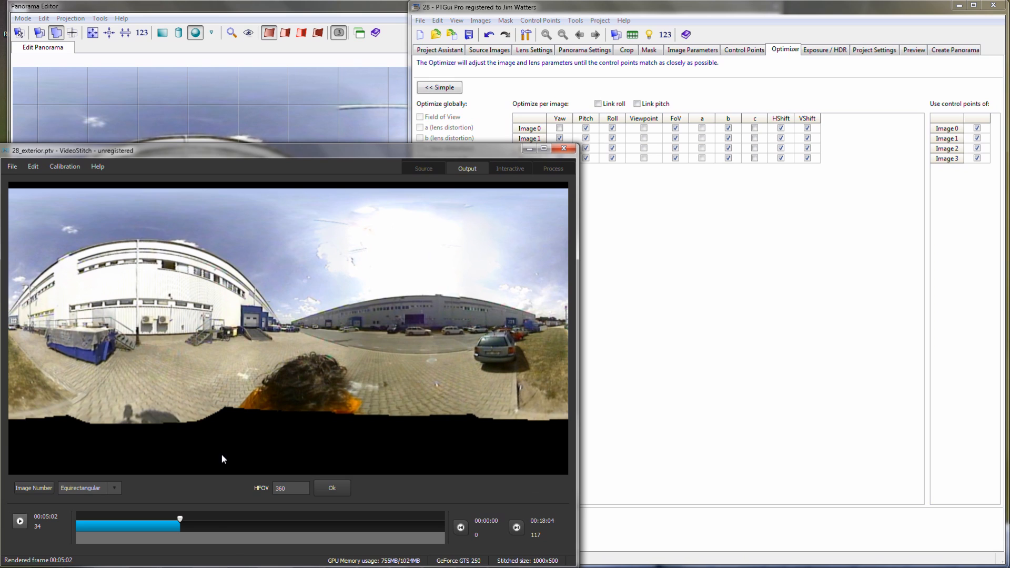
- Move the playhead to 00:05:05 and extract stills from the source videos at that frame
click(179, 521)
drag(179, 520, 194, 522)
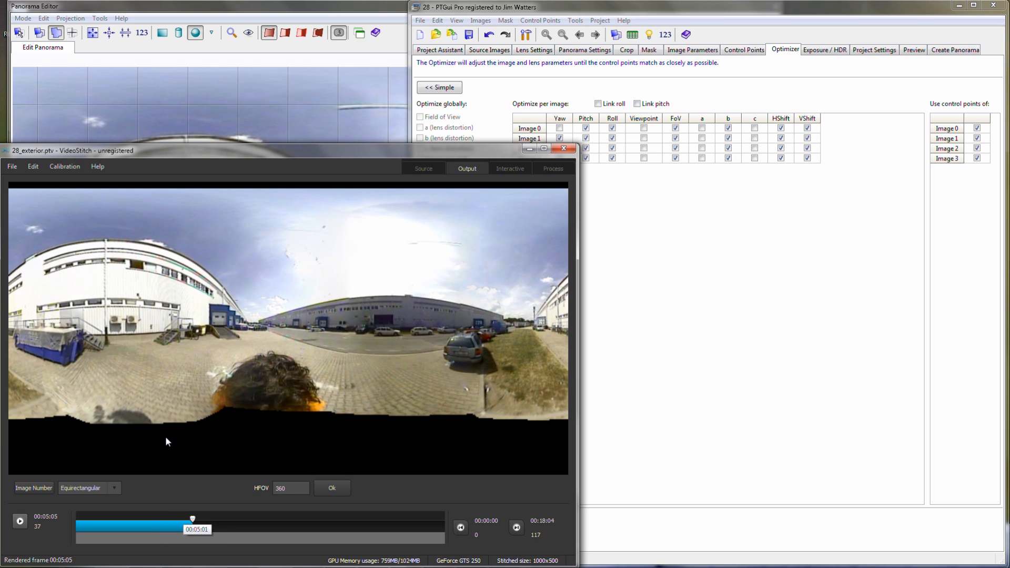
click(29, 166)
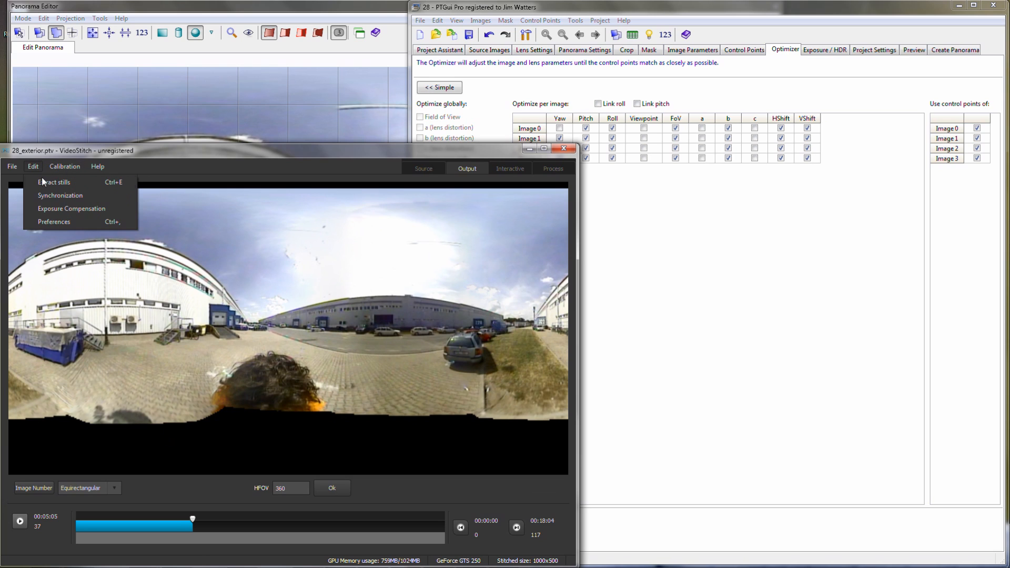
click(43, 182)
click(330, 402)
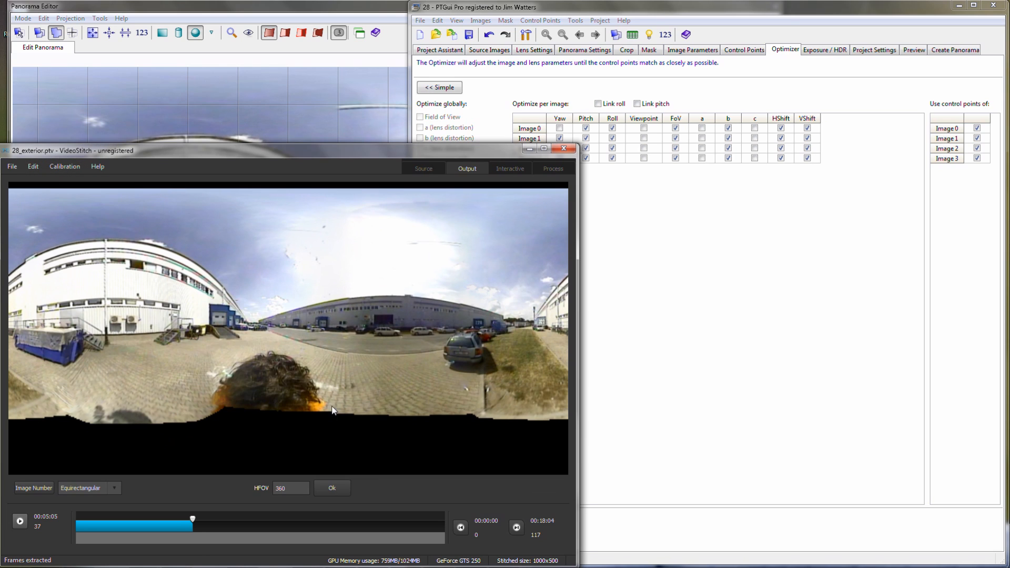
- Switch back to PTGui and generate control points for images 0 and 1 using the newly extracted stills
click(667, 405)
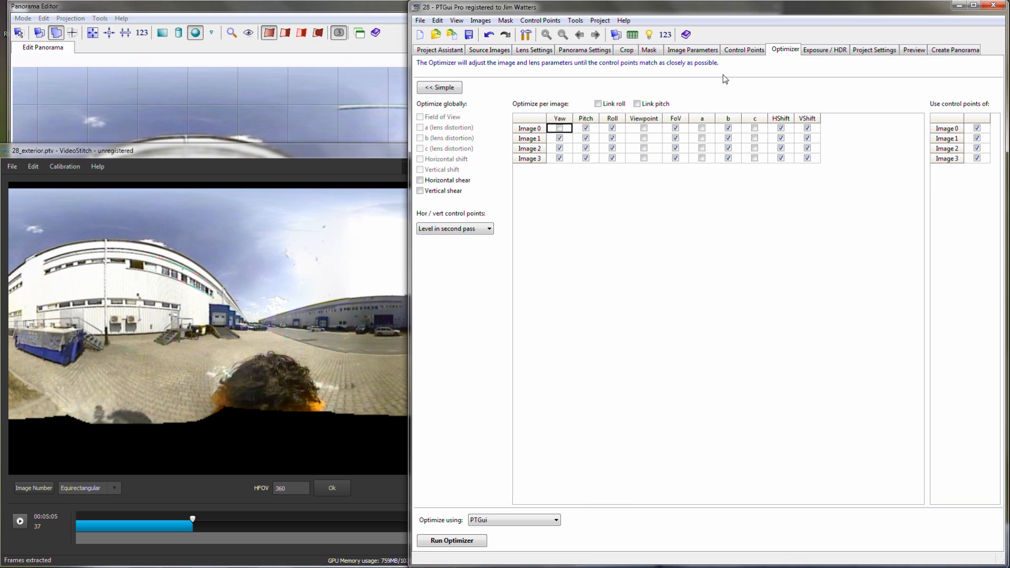
click(743, 50)
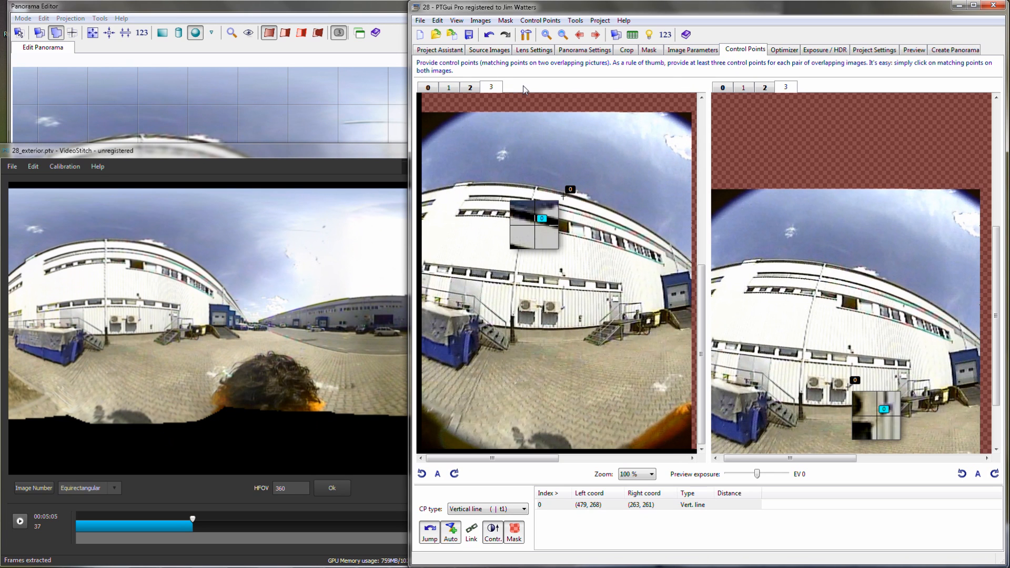
click(722, 88)
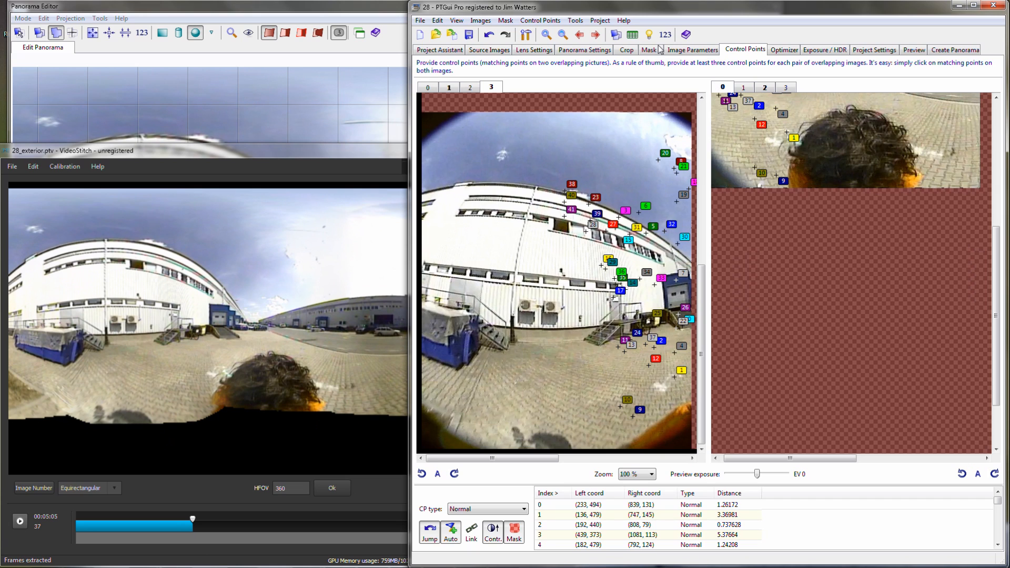
click(597, 34)
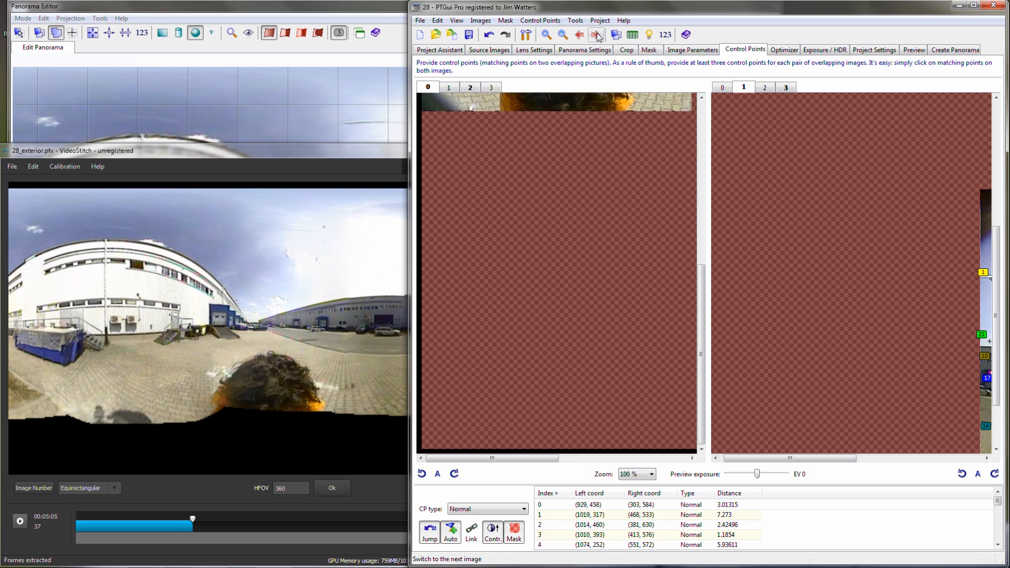
click(627, 535)
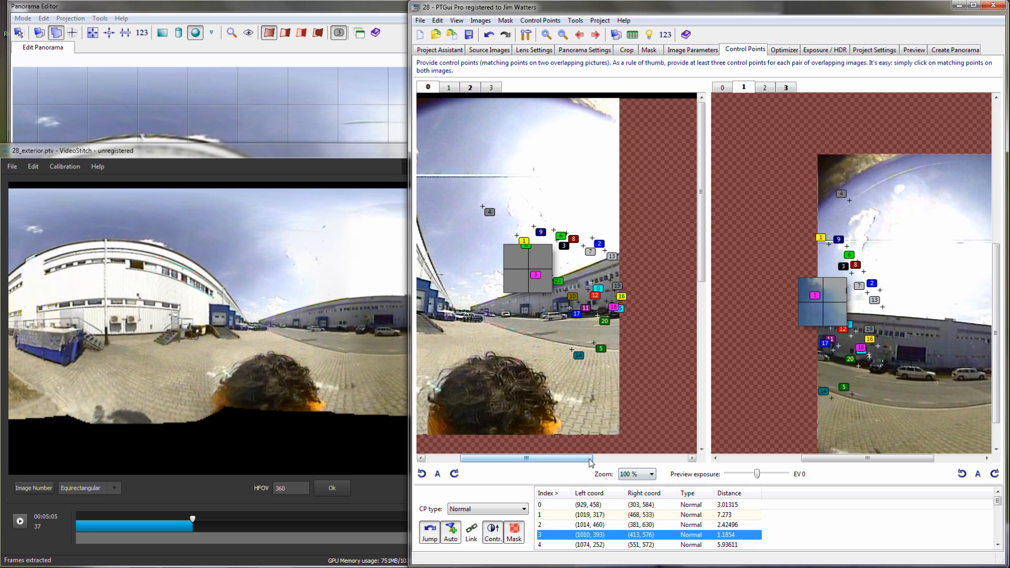
drag(591, 463, 557, 463)
drag(820, 462, 936, 465)
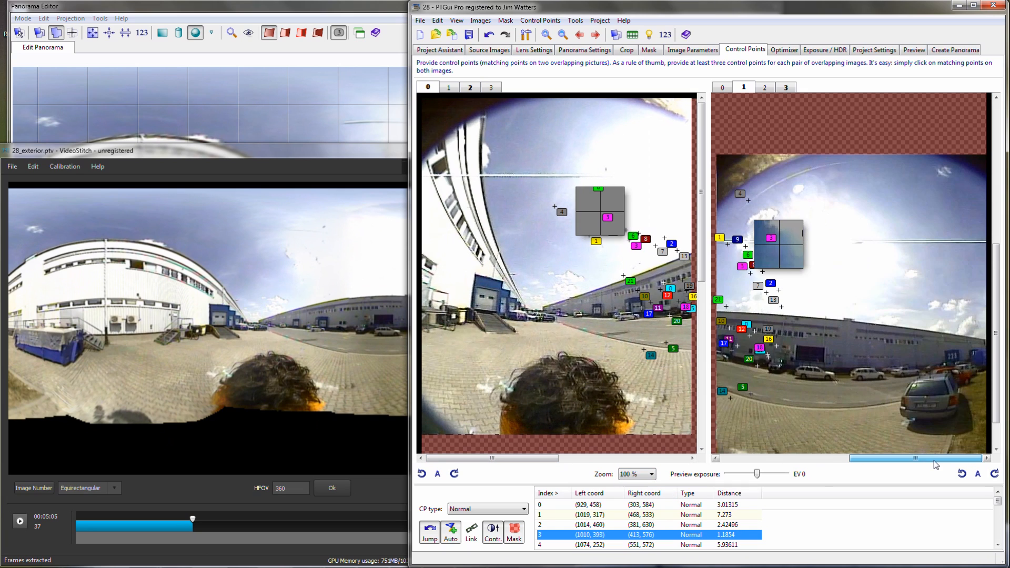
scroll(937, 464, down, 1)
click(552, 21)
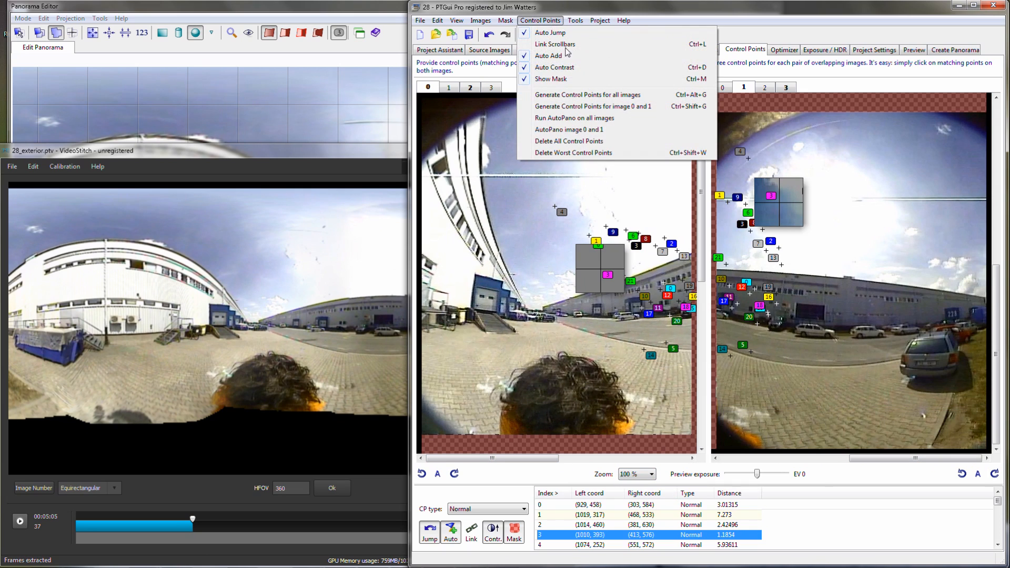
click(593, 106)
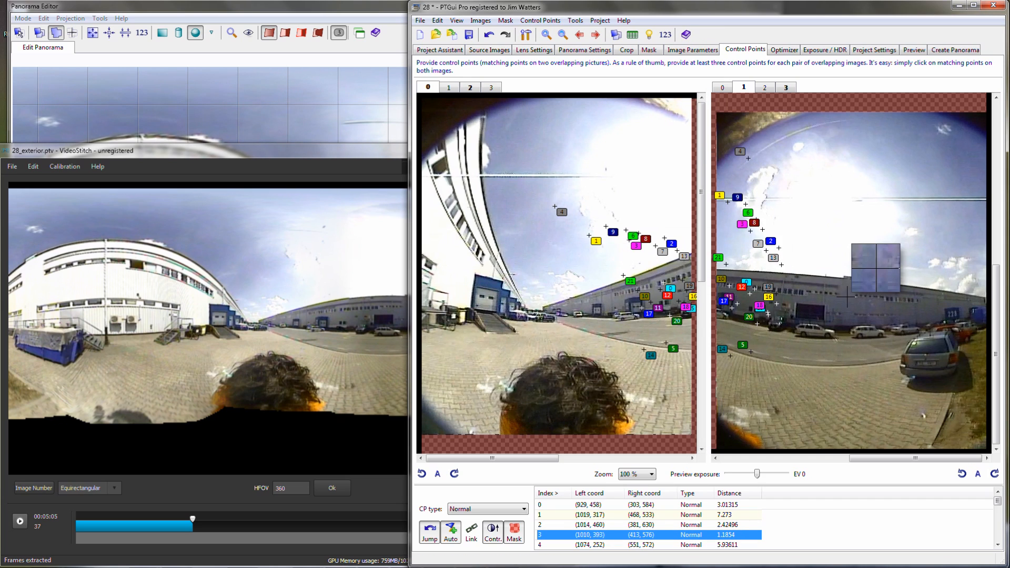
- Add matching points between images 0 and 1 on the distant grey building, and between images 2 and 3 on the white building's roof edge
click(727, 319)
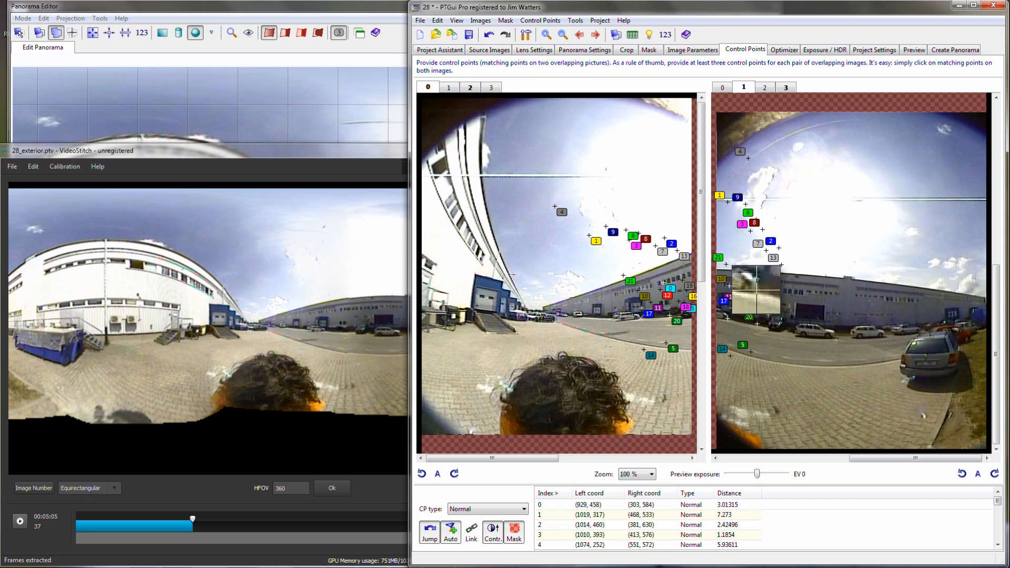
click(635, 317)
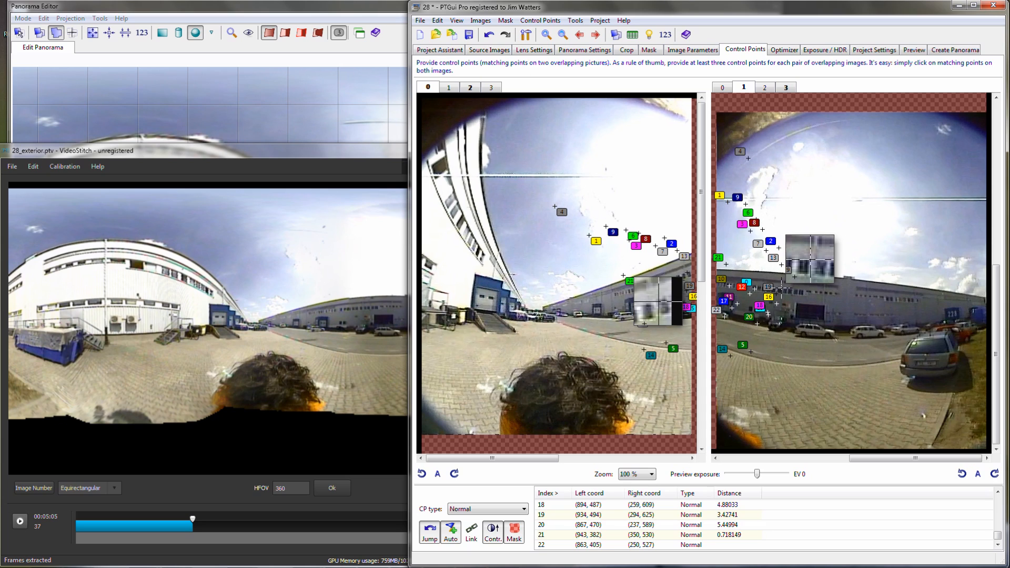
click(784, 289)
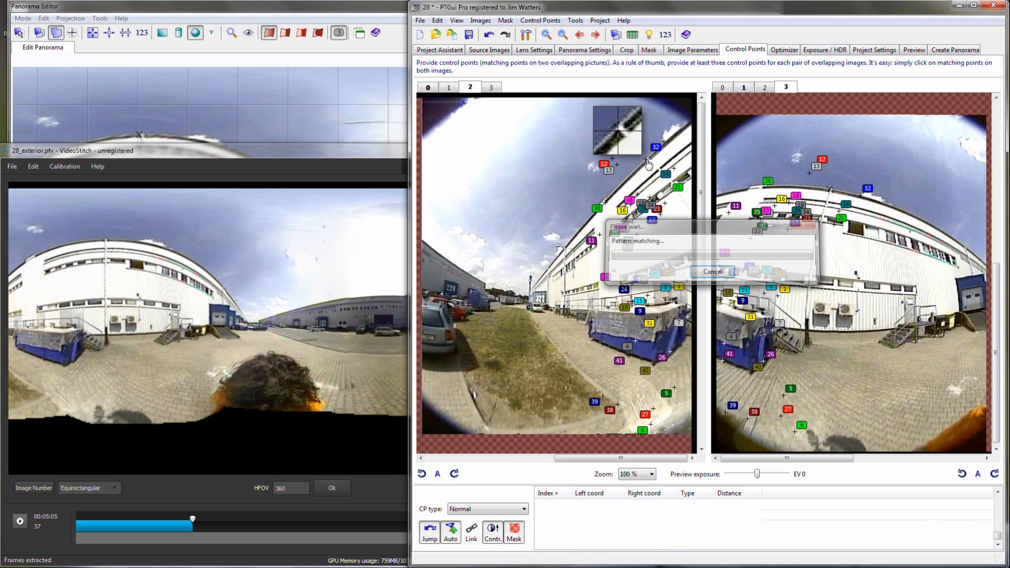
click(647, 160)
click(830, 191)
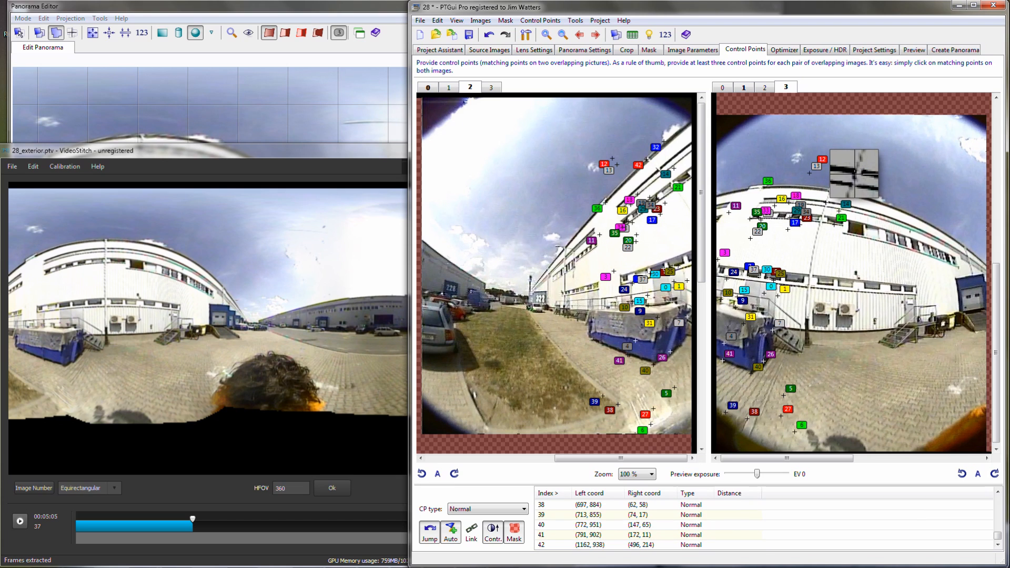
- Add matching points between images 2 and 3 on the white building's roof edge and windows, and between images 3 and 0 above the blue loading dock
click(826, 203)
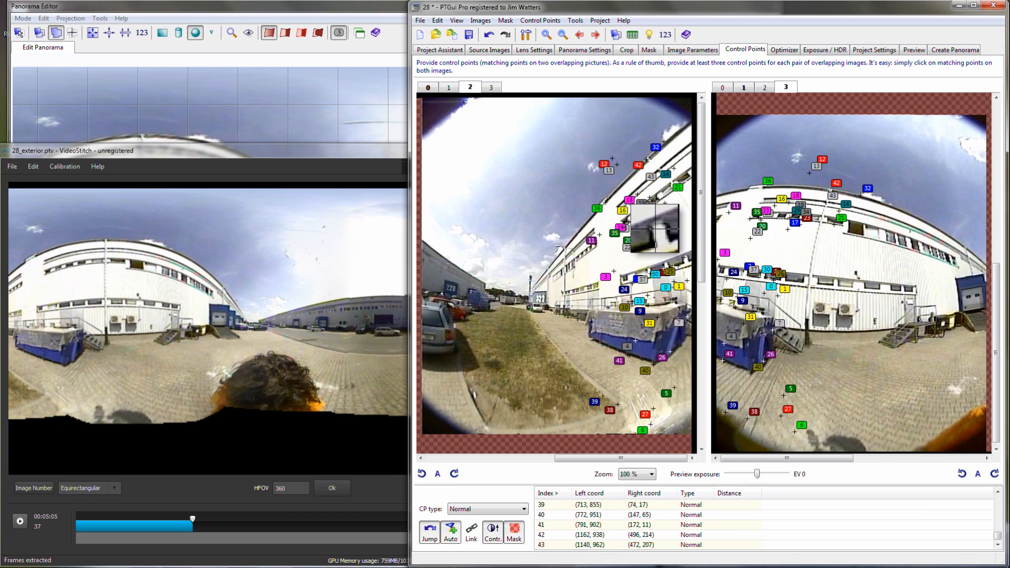
click(683, 263)
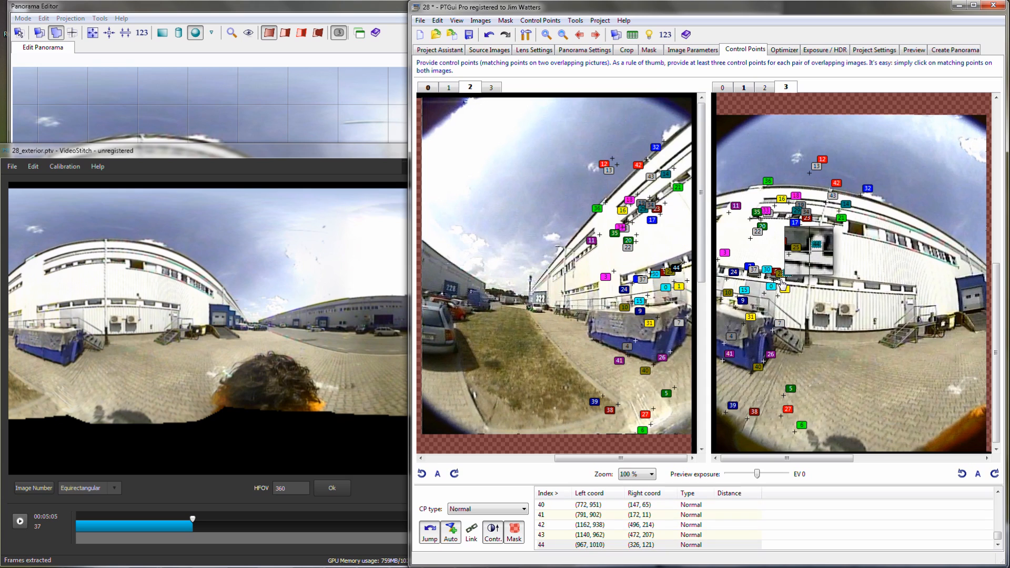
click(794, 267)
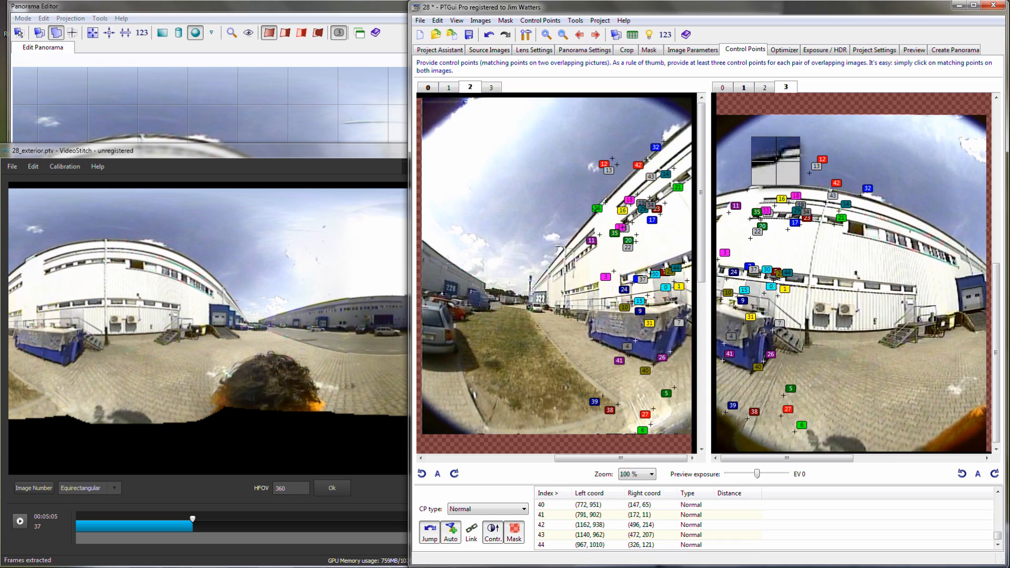
click(750, 189)
click(593, 37)
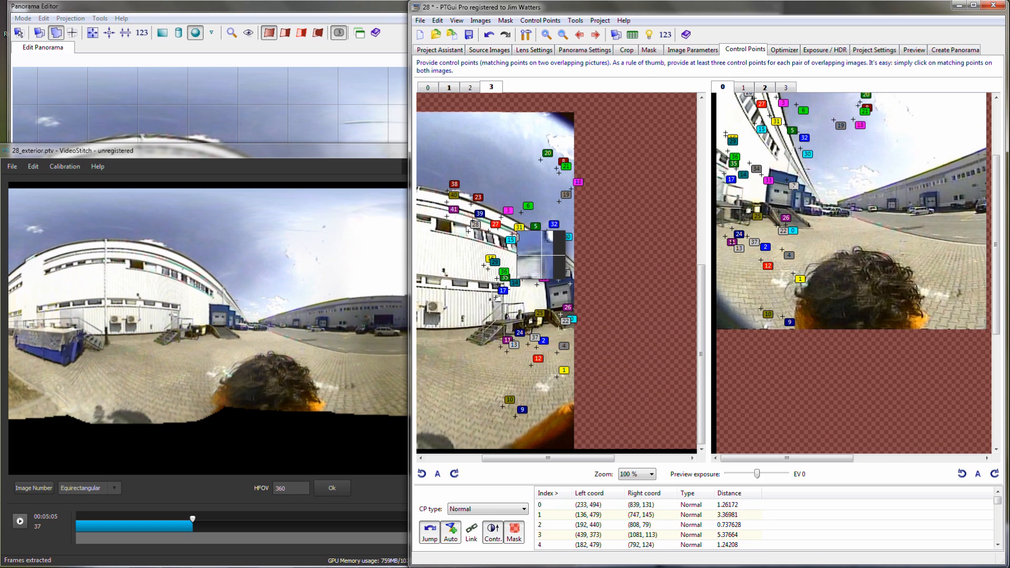
click(822, 219)
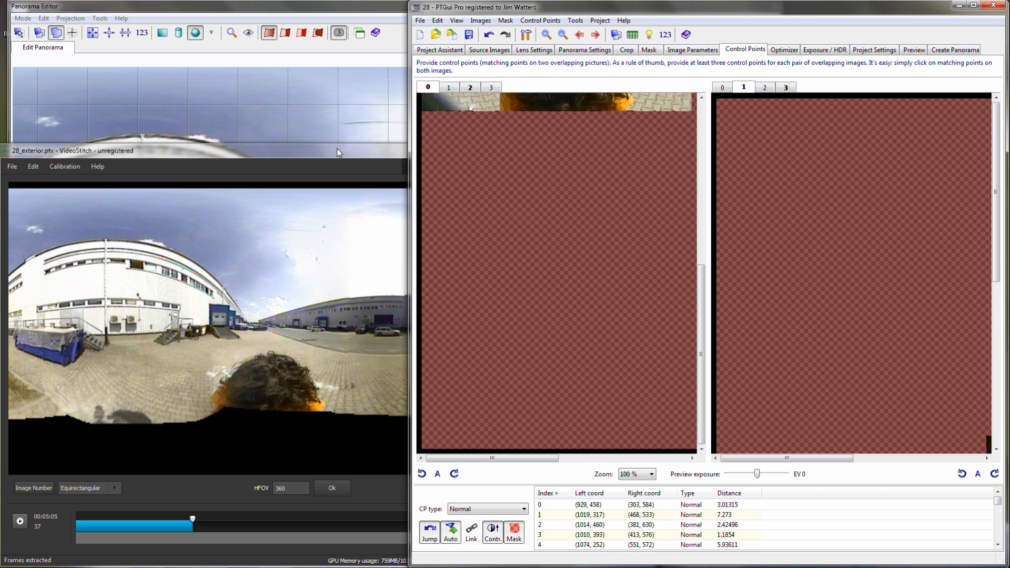
- Switch to VideoStitch, move the playhead to 00:08:05 and extract jpg stills from the source videos at frame 55
click(337, 150)
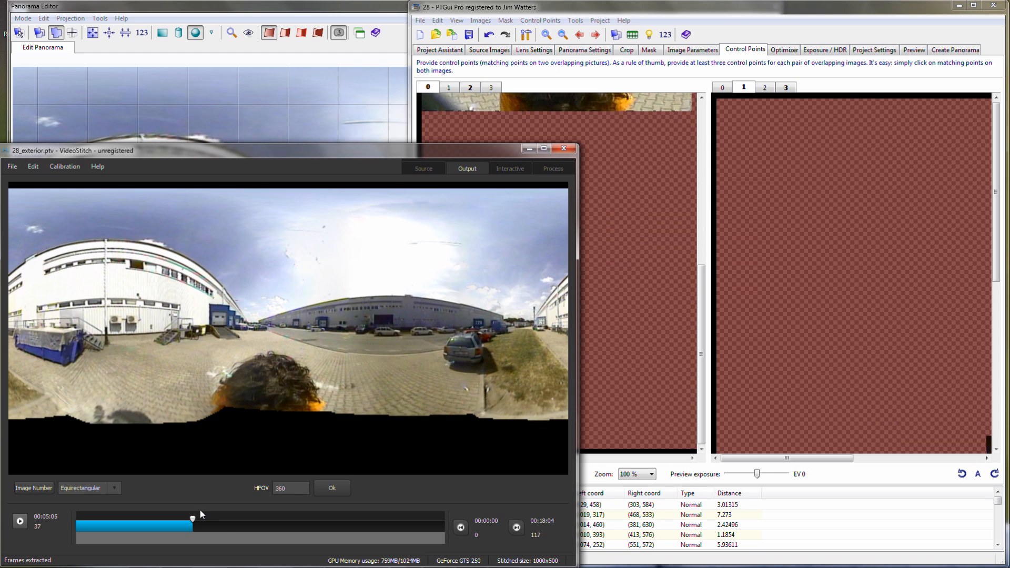
drag(194, 517, 251, 528)
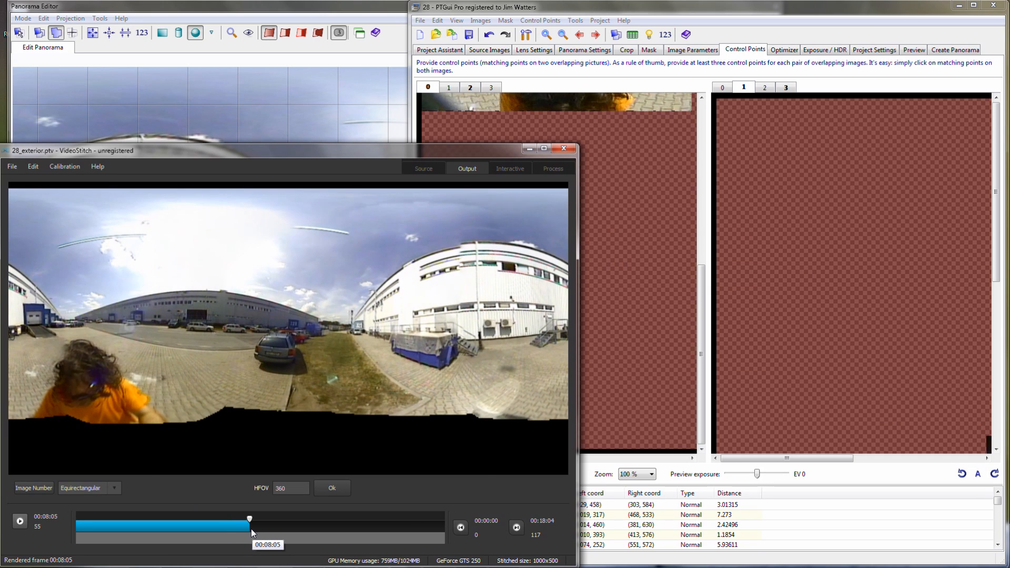
click(39, 168)
click(46, 181)
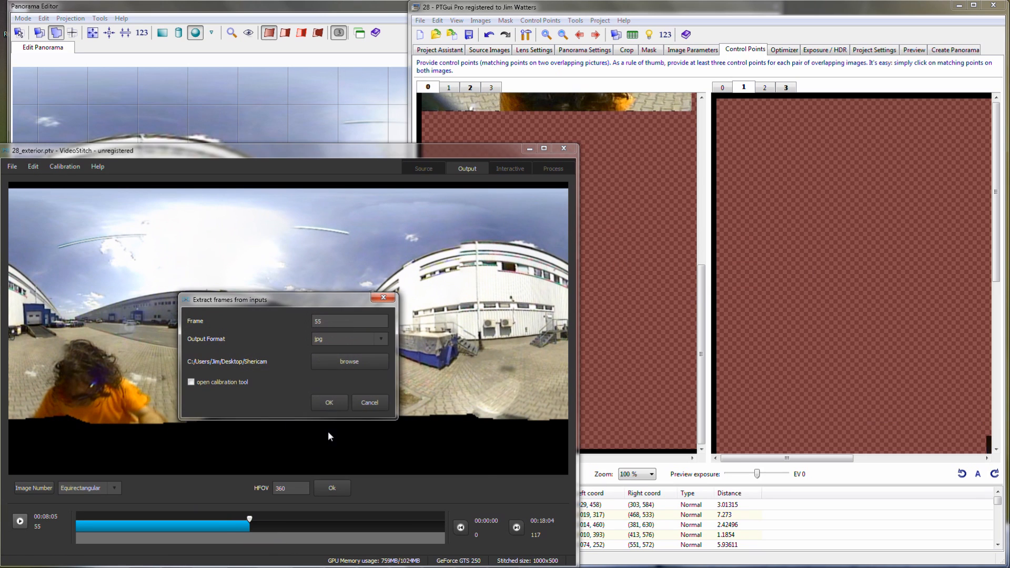
click(335, 405)
- Switch back to PTGui and generate control points for all images using the stills from frame 55
click(621, 8)
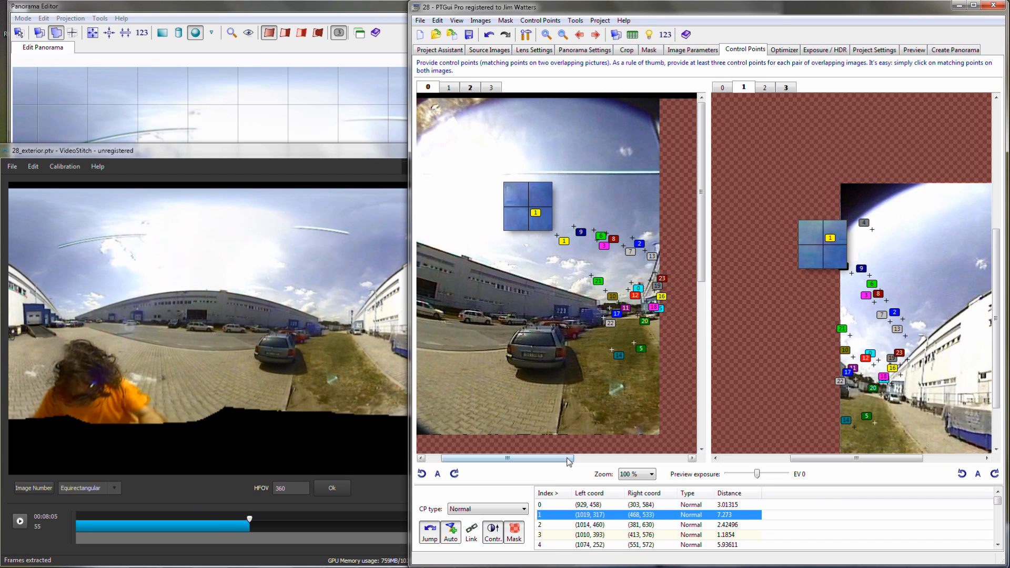
drag(569, 462, 554, 461)
drag(800, 461, 857, 459)
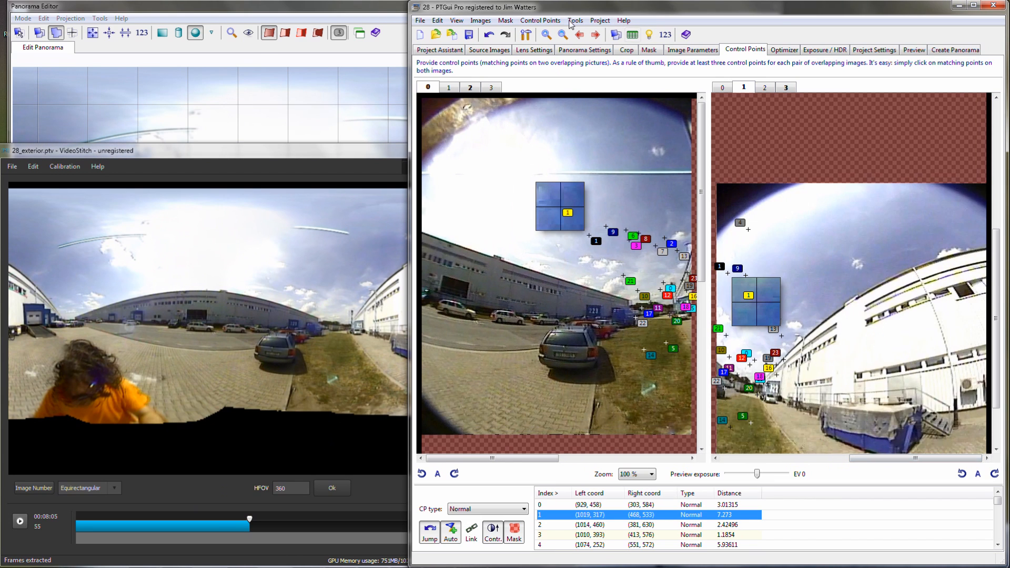
click(541, 20)
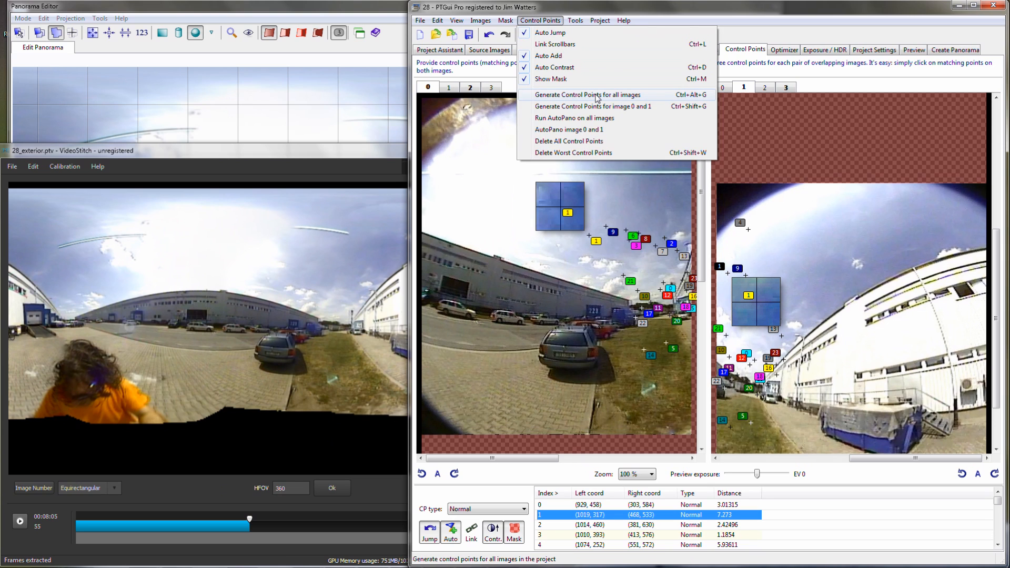
click(598, 95)
- Add a matching point between images 0 and 1 on the edge of the grass strip
drag(996, 397, 988, 450)
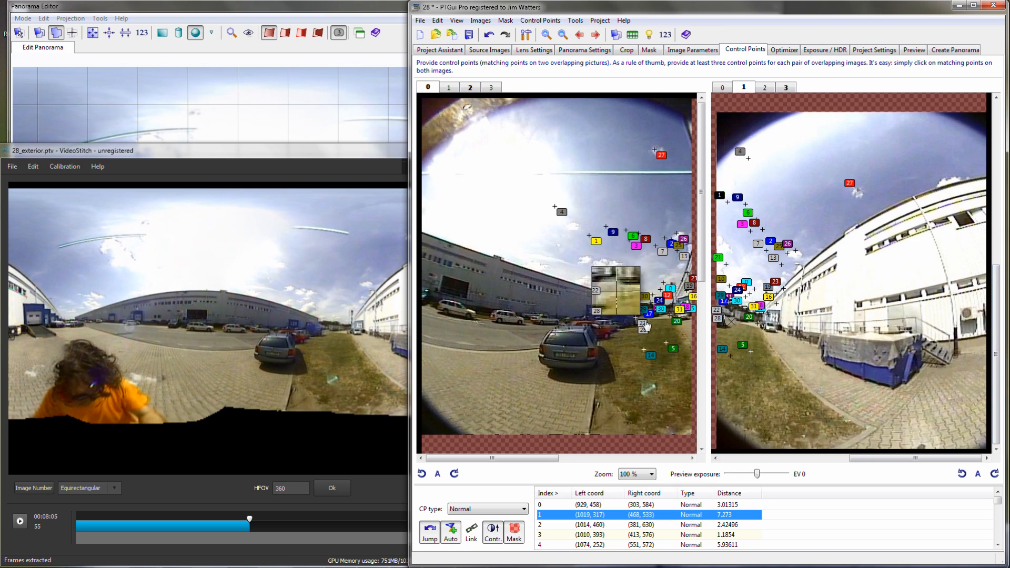
click(679, 350)
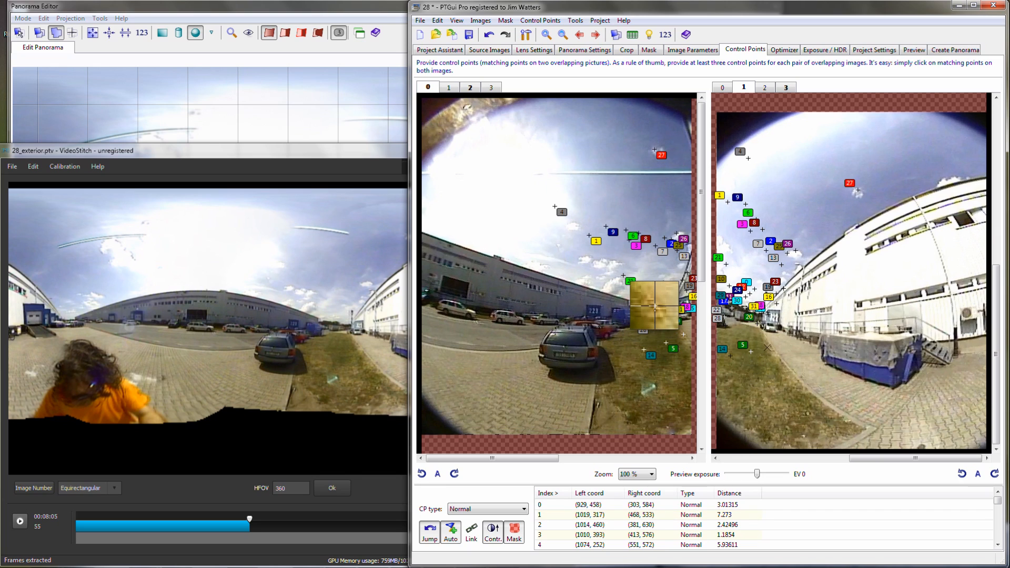
click(771, 347)
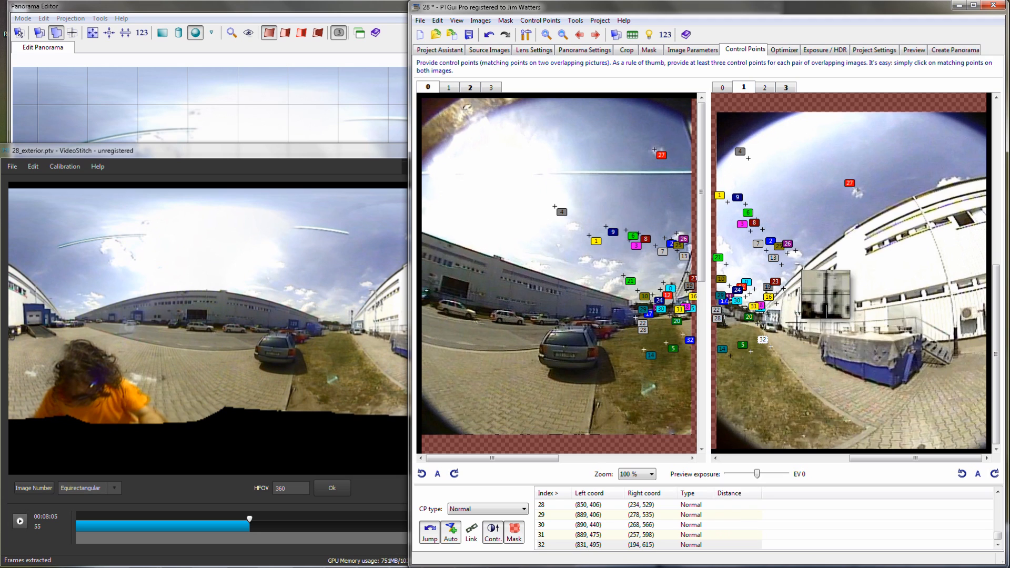
- Add matching points between images 1 and 2 along the white building's roof edge, upper windows and lower window row
click(615, 34)
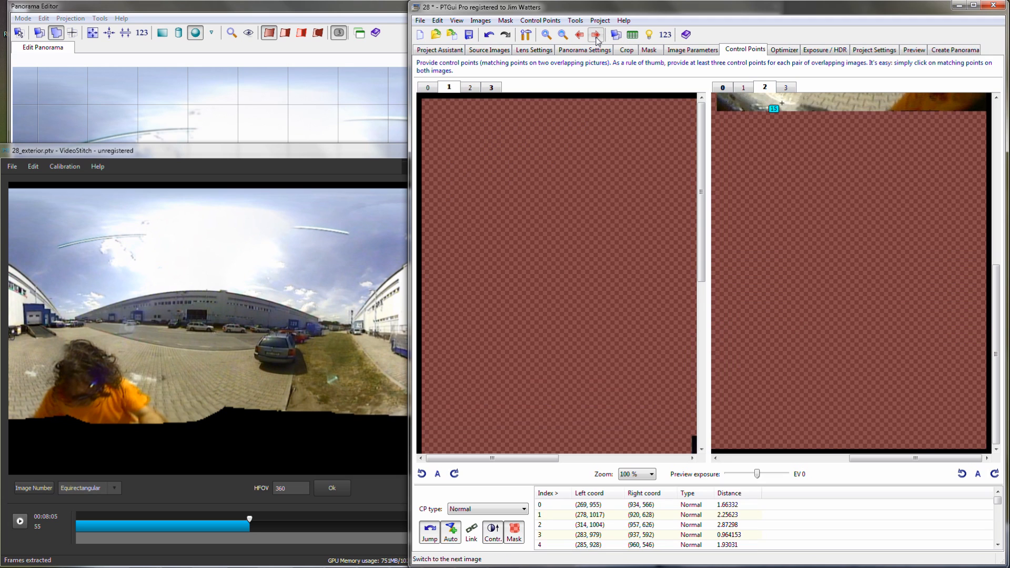
click(693, 524)
click(651, 194)
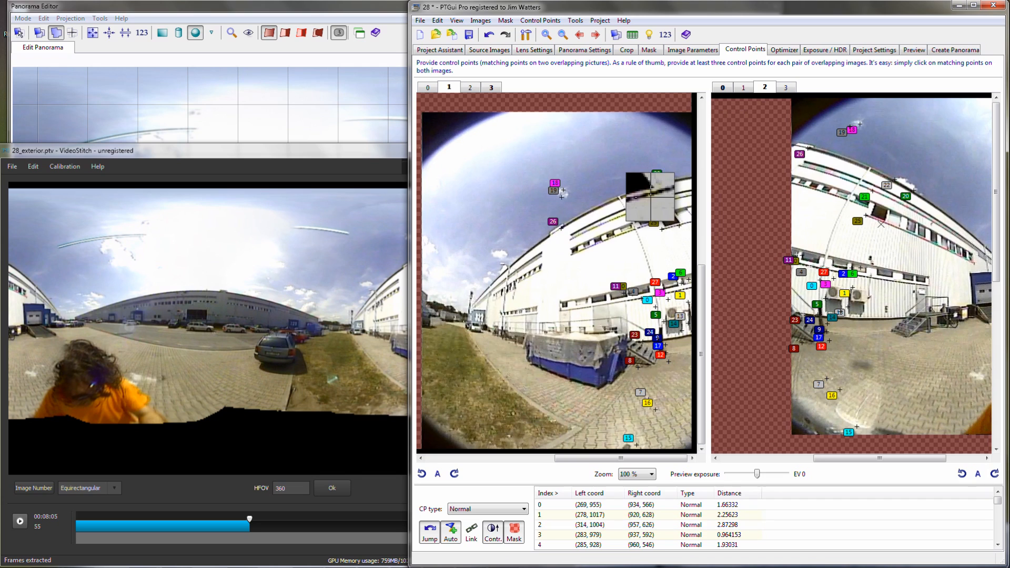
click(886, 222)
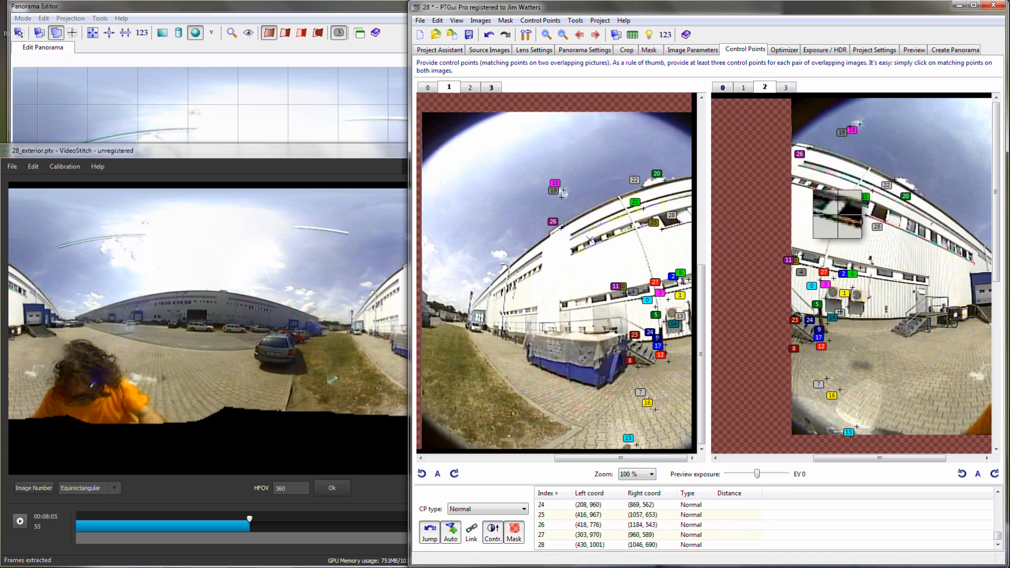
click(809, 186)
click(595, 243)
click(605, 233)
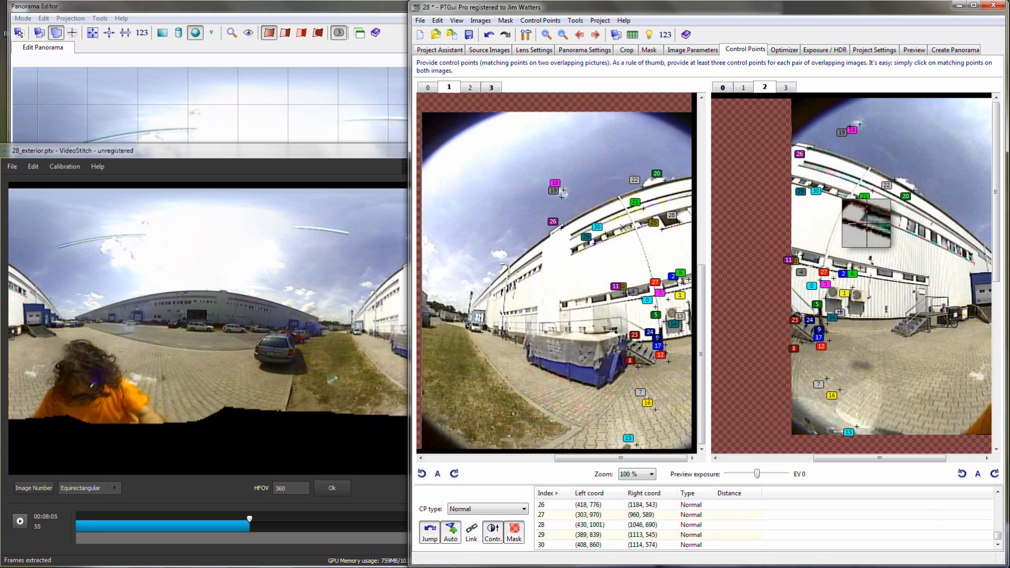
click(621, 231)
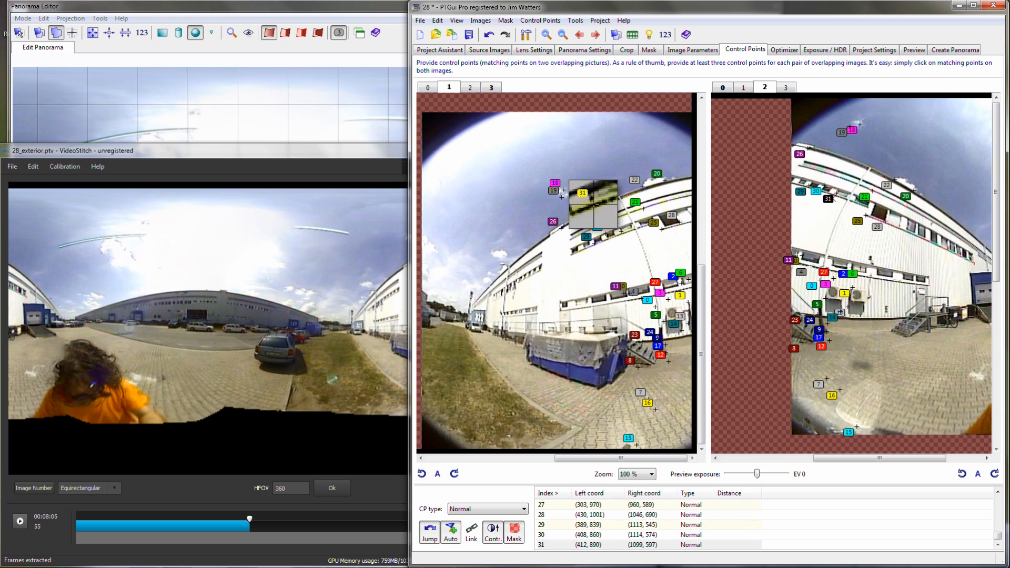
click(638, 221)
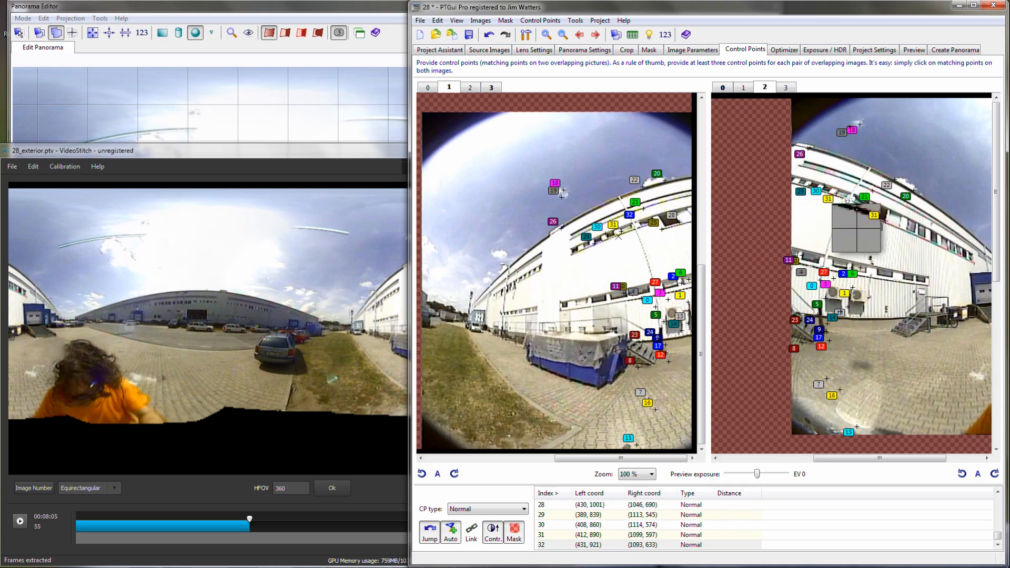
click(564, 223)
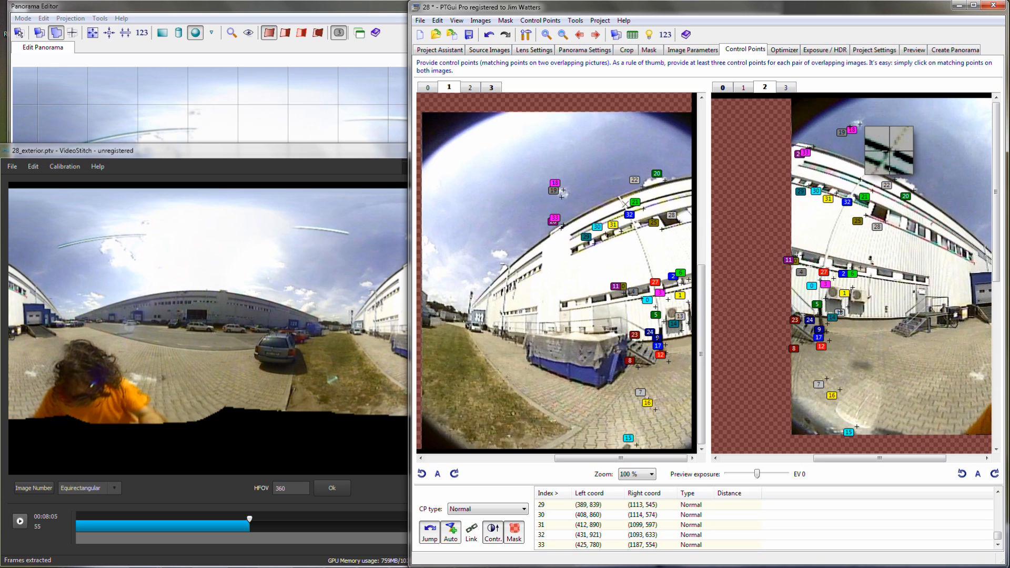
click(654, 291)
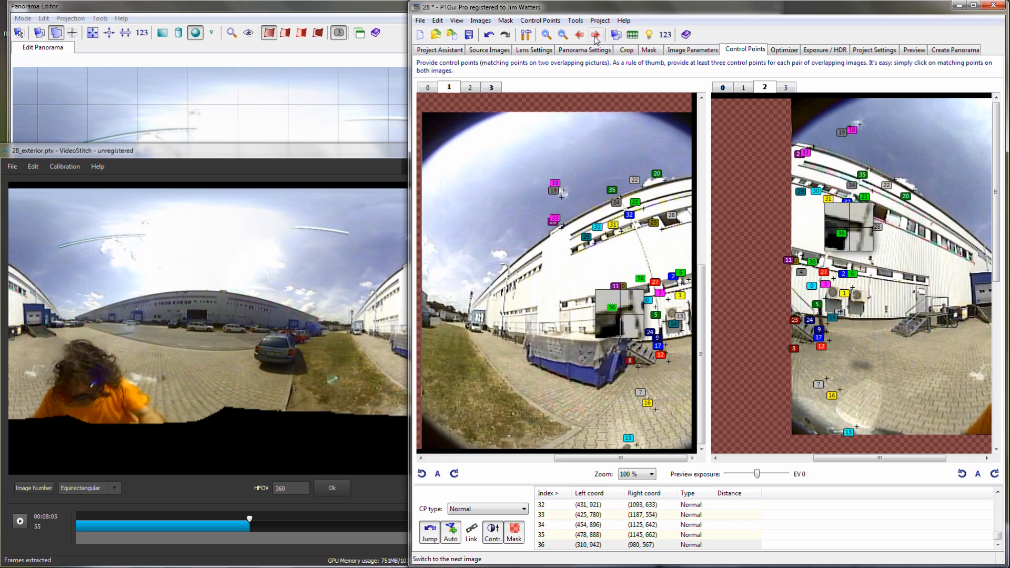
- Show image pair 3 and 0, and in VideoStitch move the playhead to 00:12:00 and extract new stills there
click(596, 35)
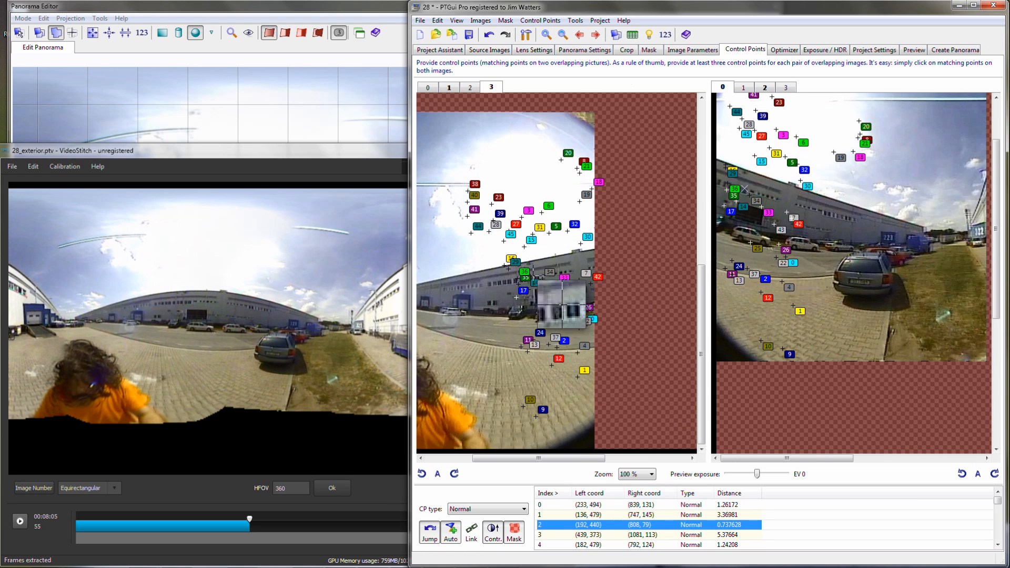
drag(249, 520, 312, 523)
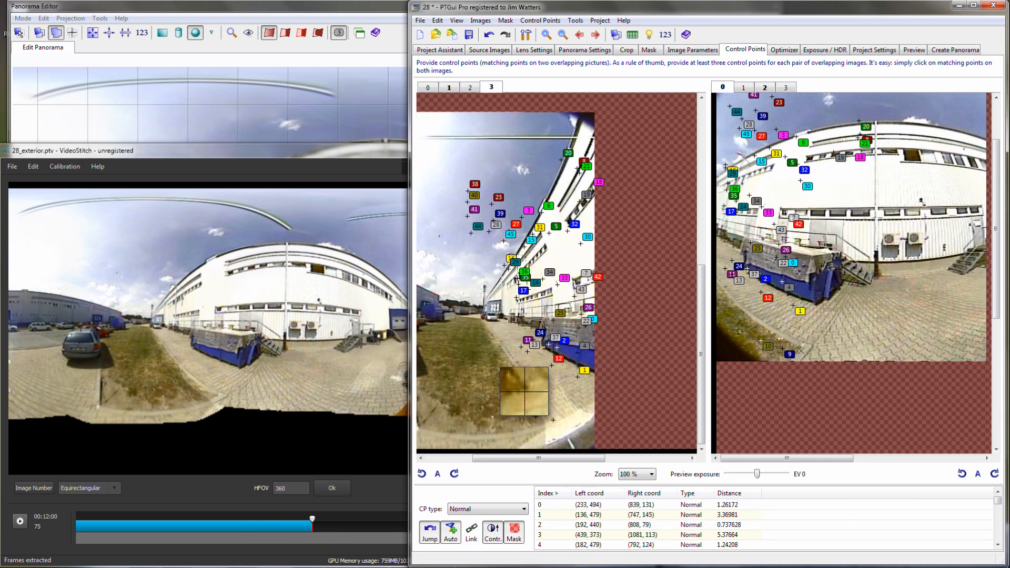
- In PTGui, add matching points between images 3 and 0 on the ground and along the white building's upper facade
click(554, 419)
click(802, 347)
click(558, 207)
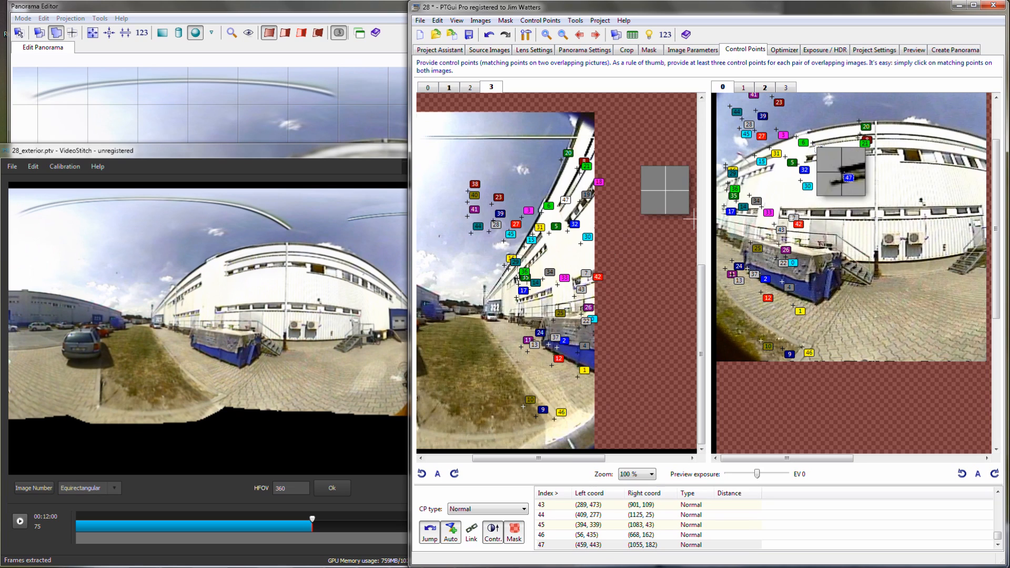
drag(556, 258, 545, 249)
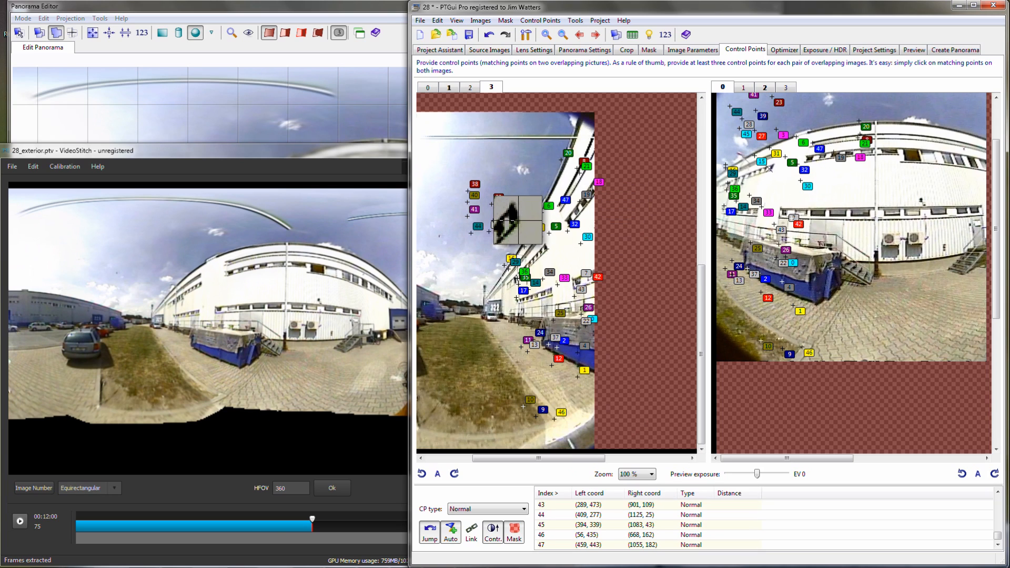
click(551, 245)
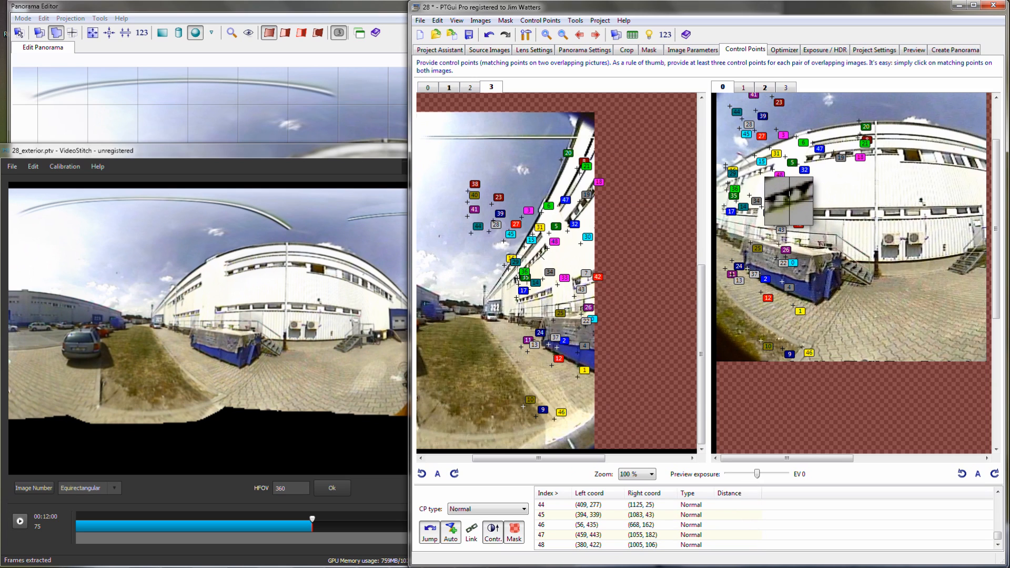
click(762, 171)
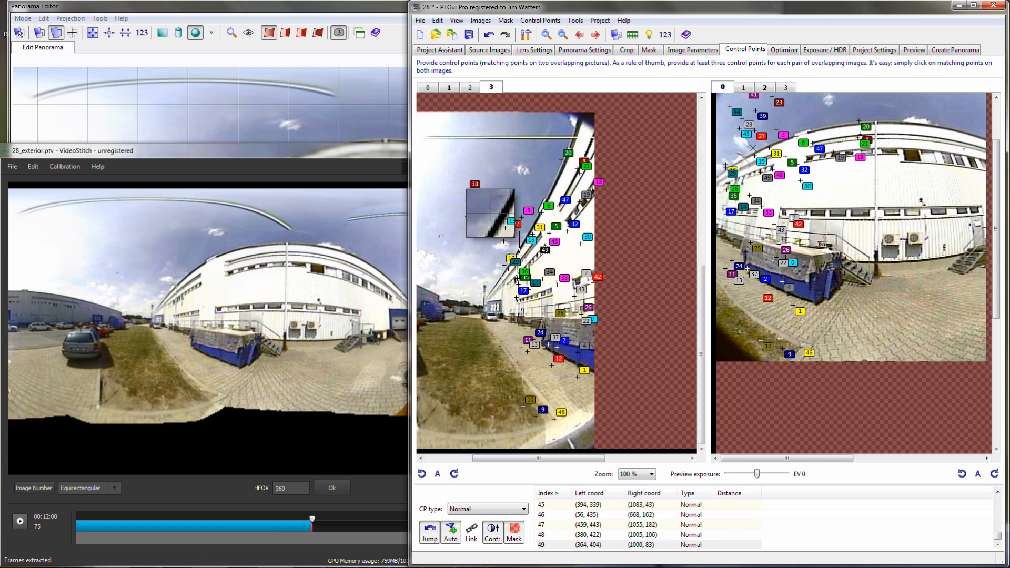
- Add matching points between images 0 and 1 where the white building's vertical pipe meets the roof edge and near the upper windows
click(596, 35)
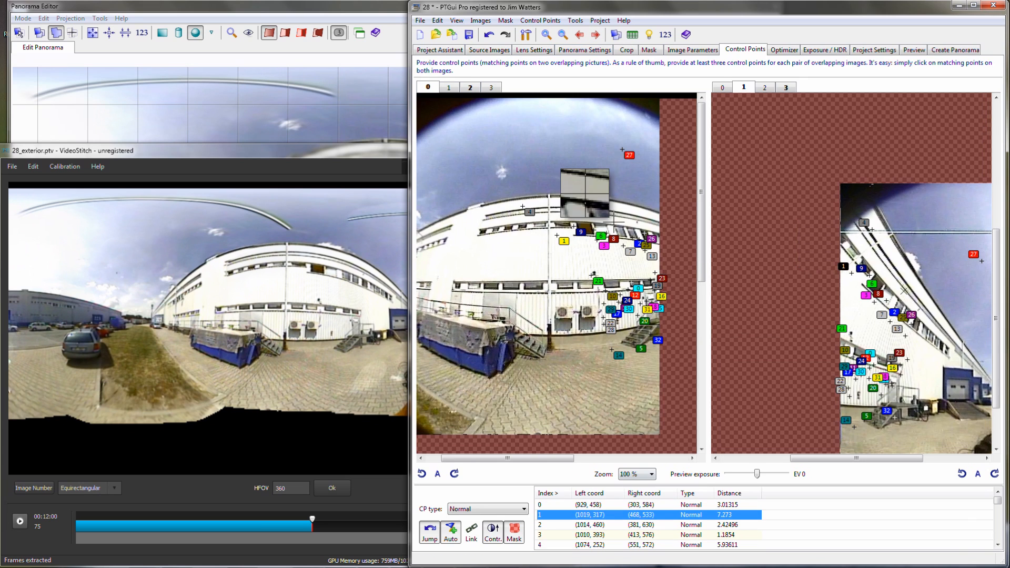
click(540, 21)
click(765, 193)
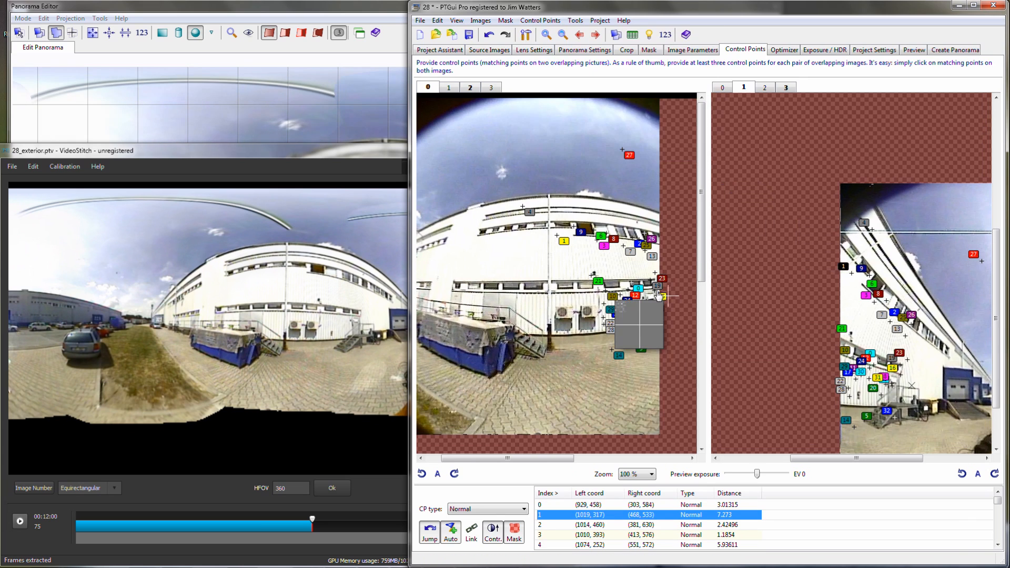
drag(570, 195, 548, 194)
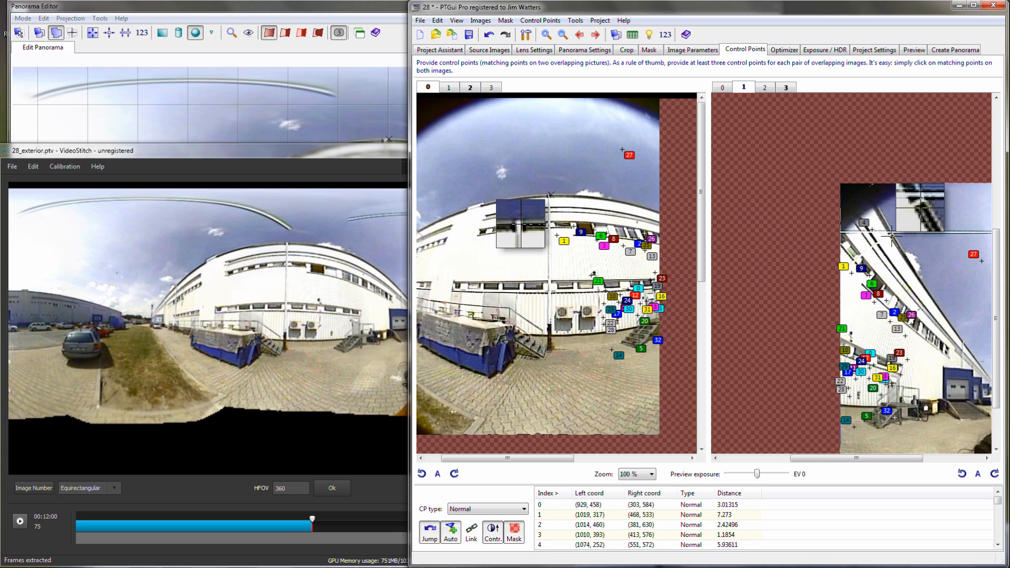
drag(892, 232, 893, 234)
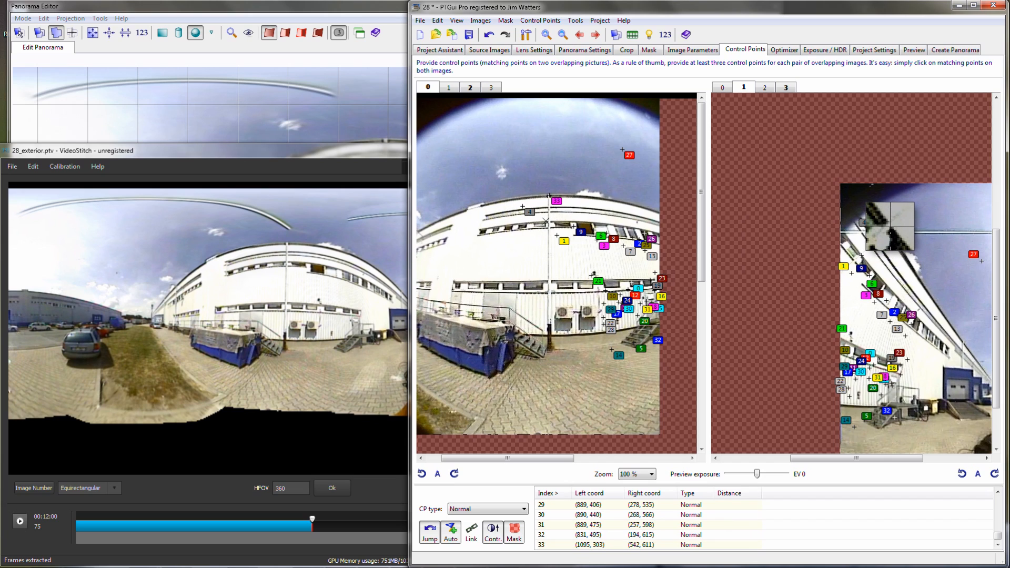
click(848, 254)
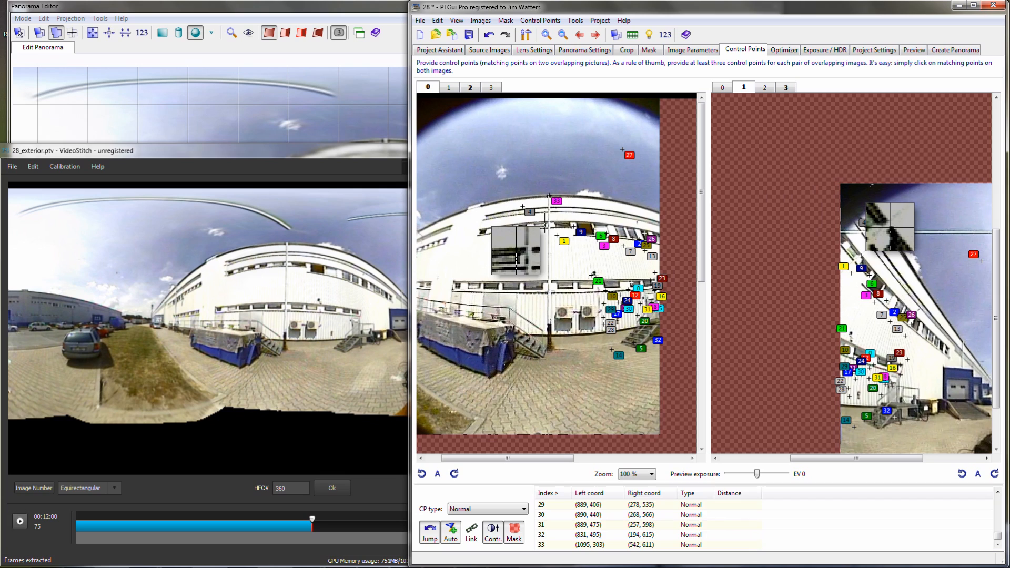
drag(550, 220, 550, 221)
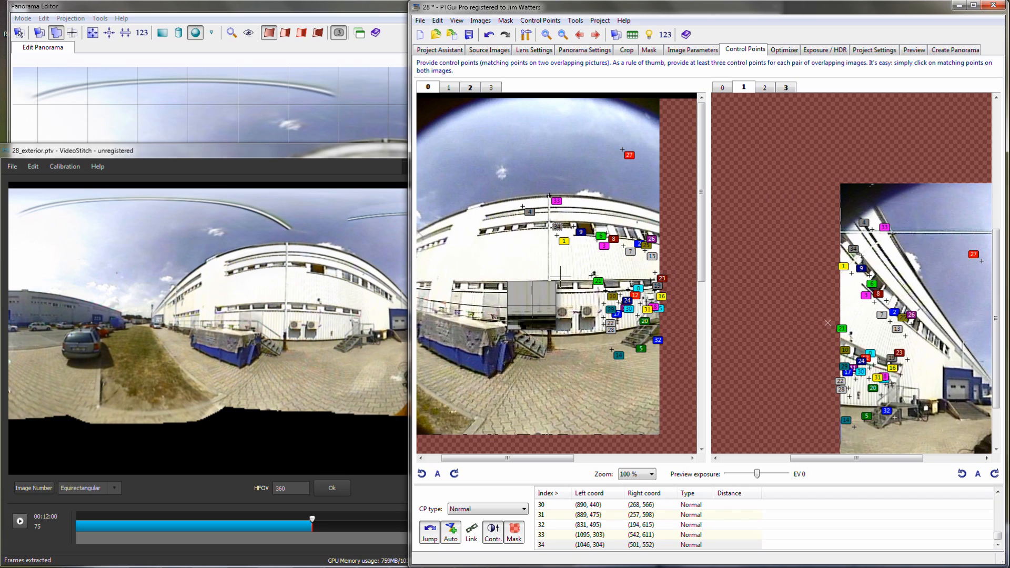
- Examine the control points of image pairs 1 and 2, and 2 and 3, on the newest stills
click(596, 35)
click(629, 535)
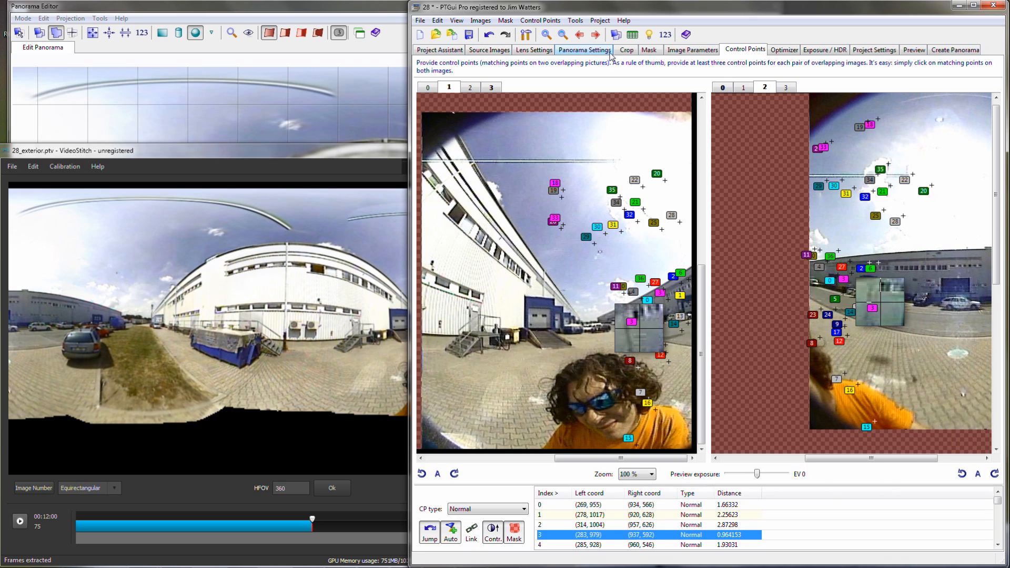
click(595, 36)
click(620, 526)
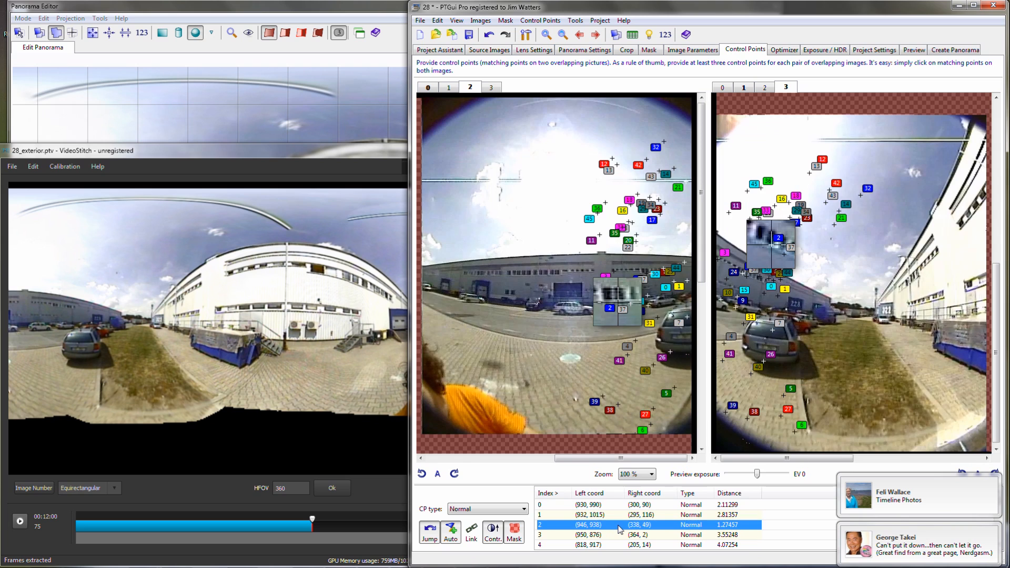
- Save the project and open the per-image optimizer settings
click(469, 34)
click(783, 50)
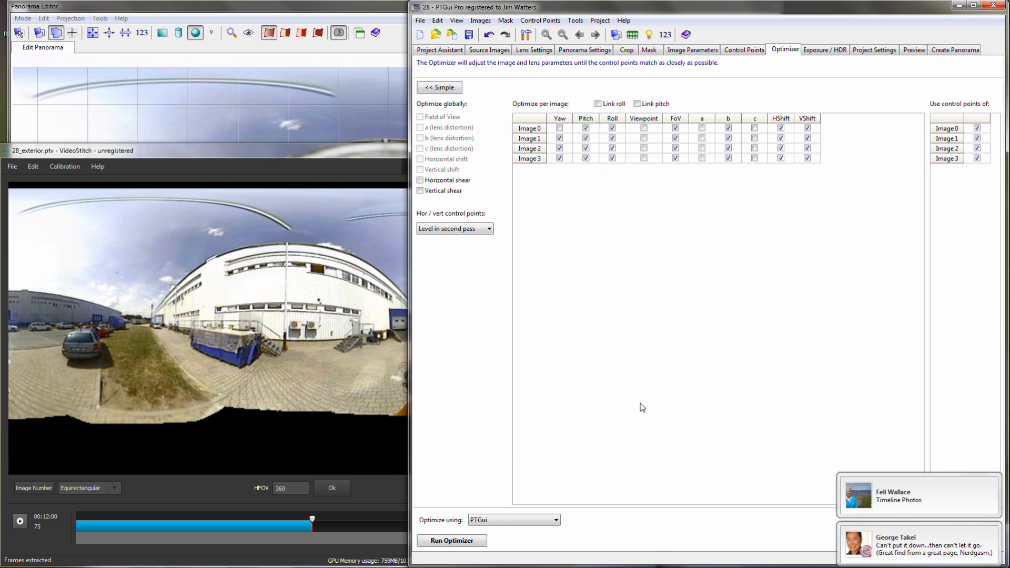
- Run the optimizer, accept its result, and delete the two control points with the largest distances from the control point table
click(452, 540)
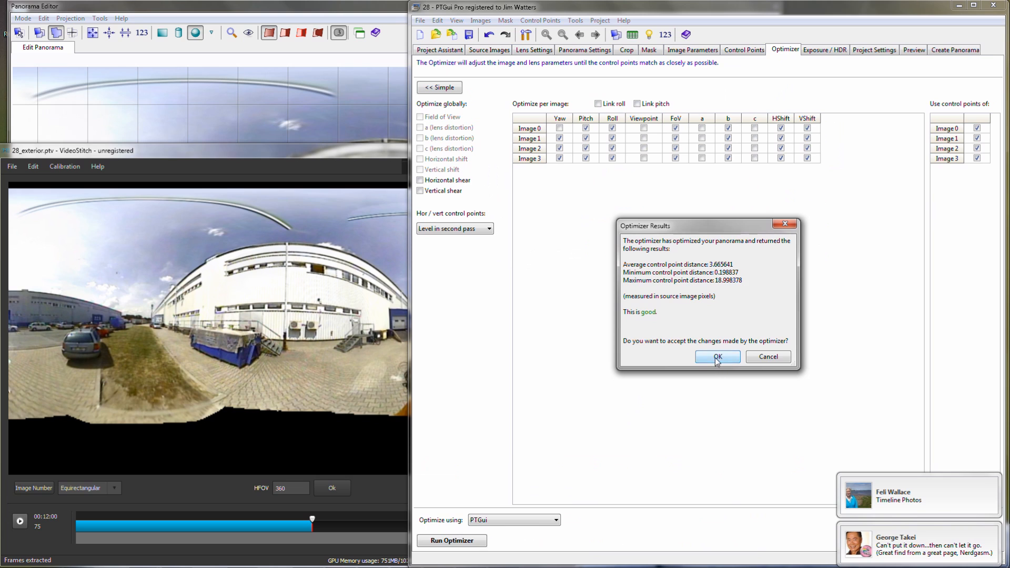
click(717, 362)
click(634, 35)
drag(985, 265, 1002, 152)
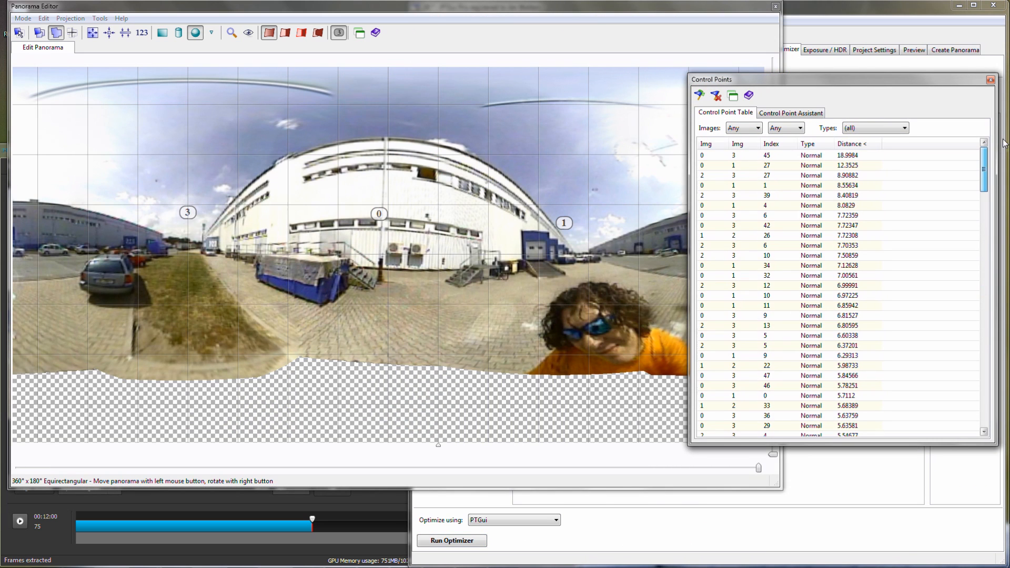
click(847, 156)
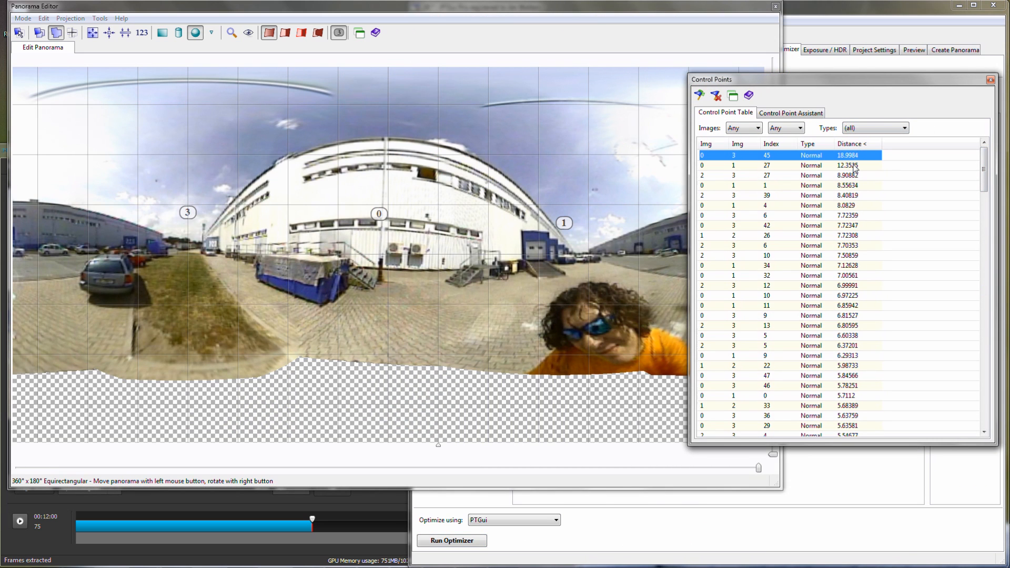
shift+click(853, 166)
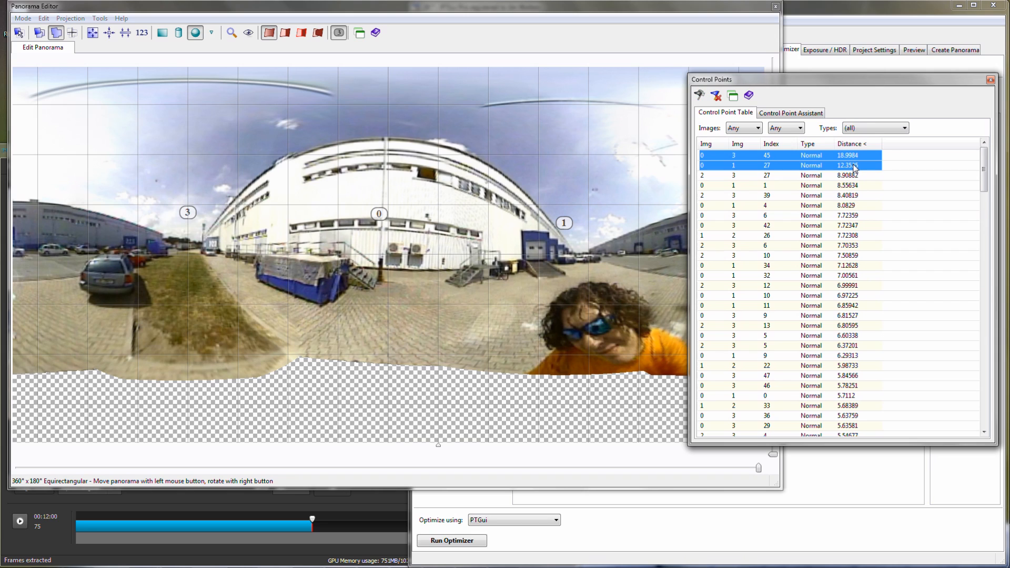
key(Delete)
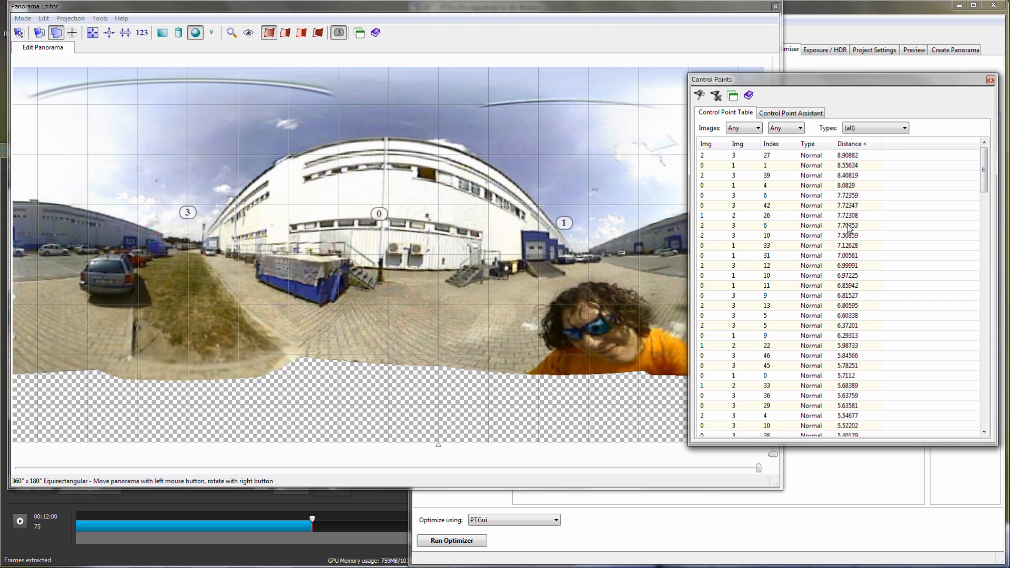
- Run the optimizer again with the remaining control points and accept the new result
click(829, 494)
click(480, 545)
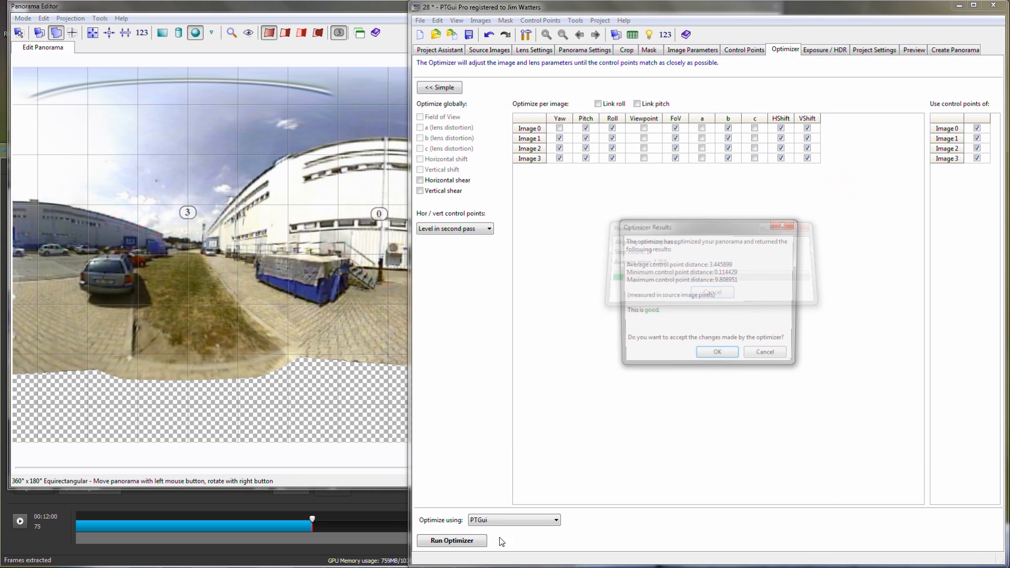
click(722, 358)
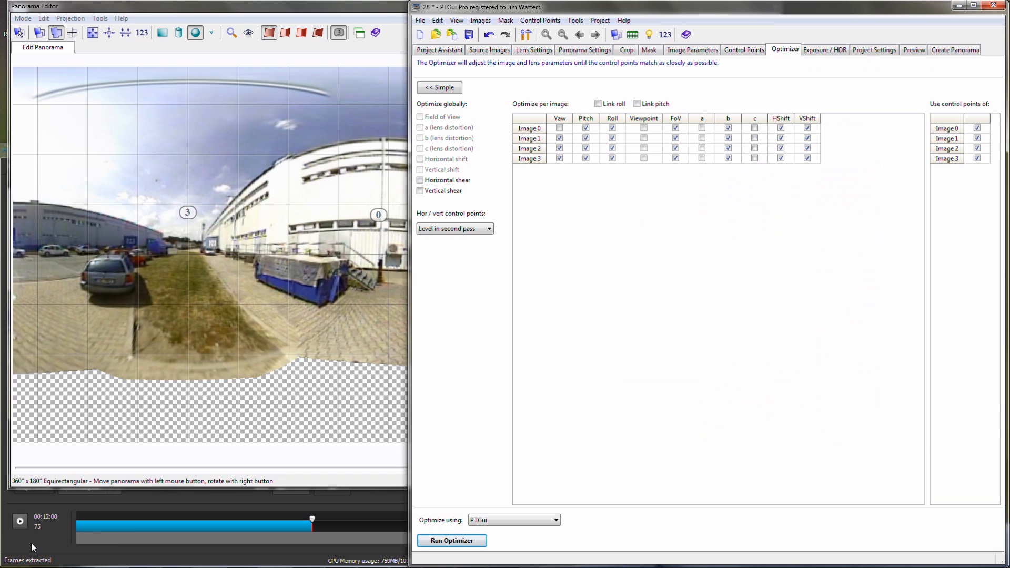
- In VideoStitch, load 28_interior.mp4 from the Shericam folder four times as inputs, saving the open exterior project's changes
click(31, 543)
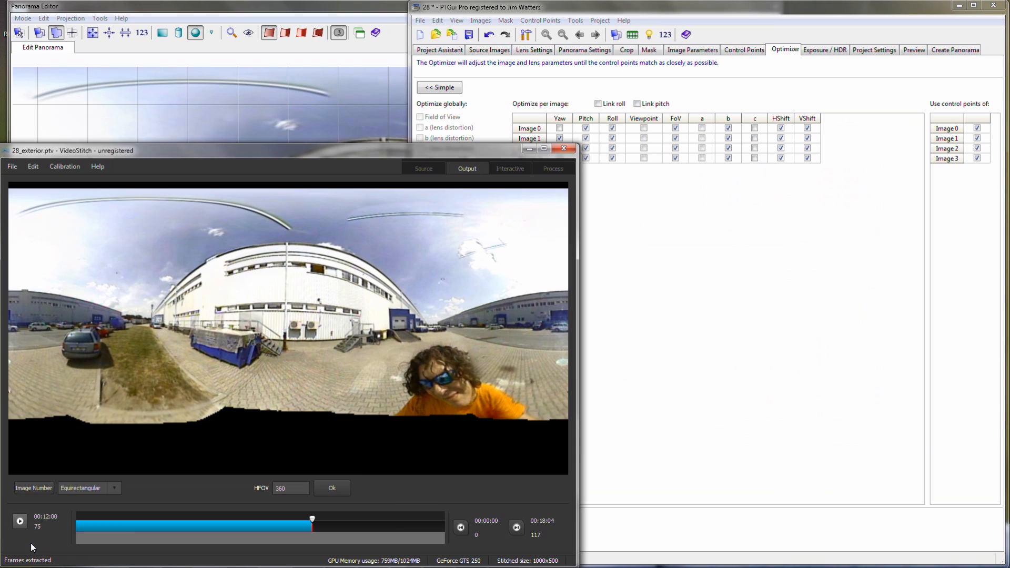
mouse_move(211, 567)
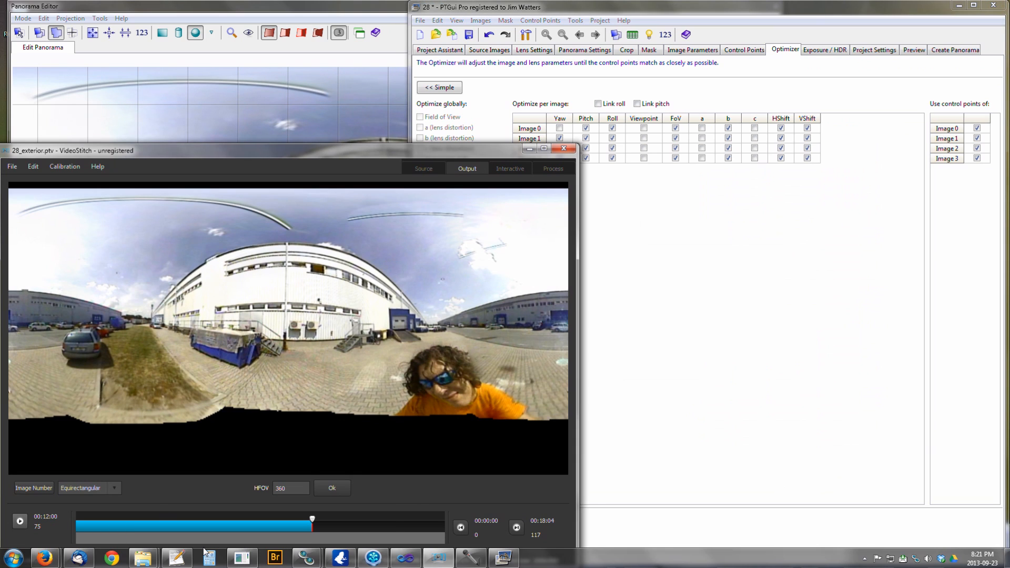
mouse_move(148, 563)
click(203, 499)
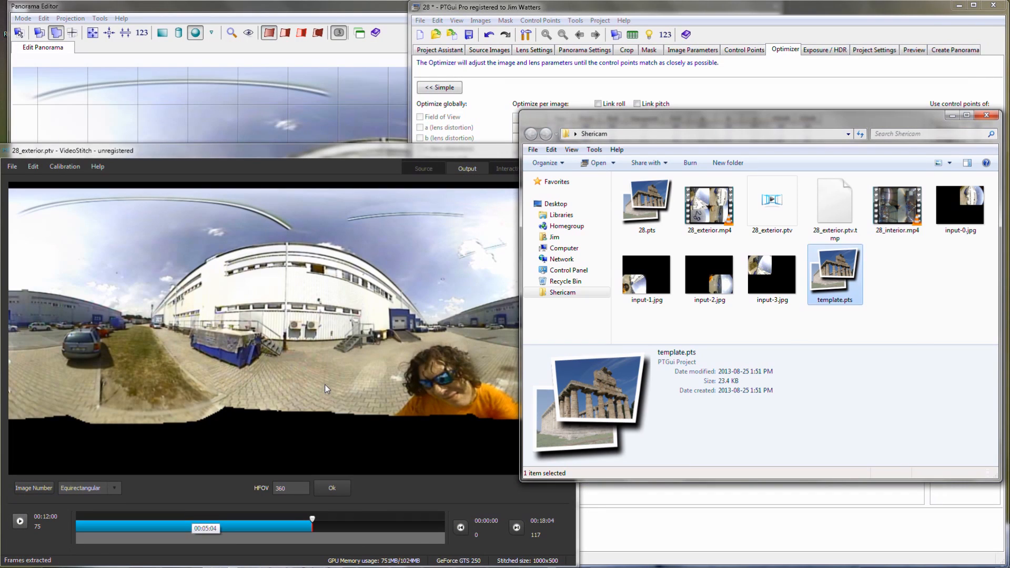
click(897, 200)
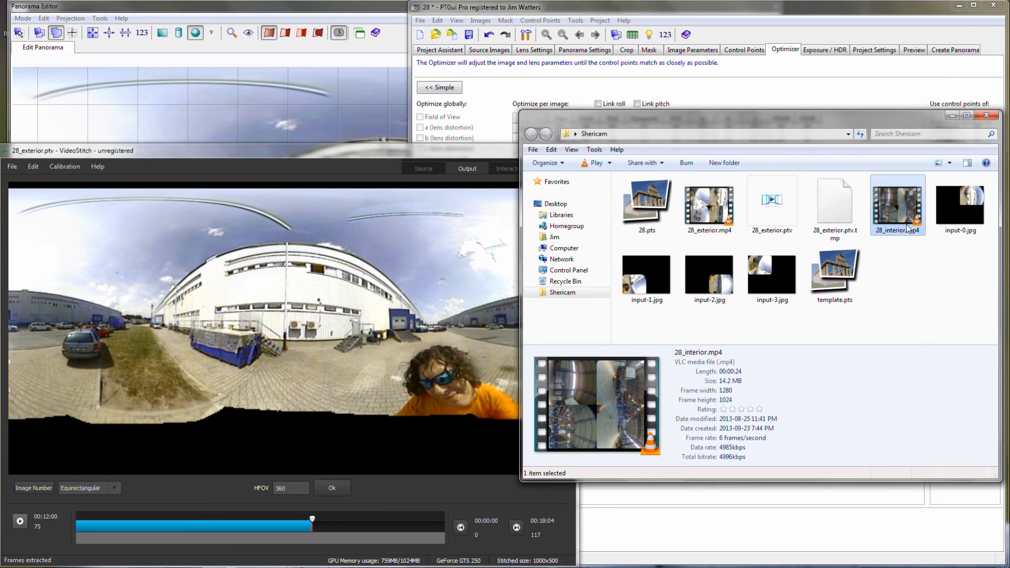
drag(904, 212, 460, 263)
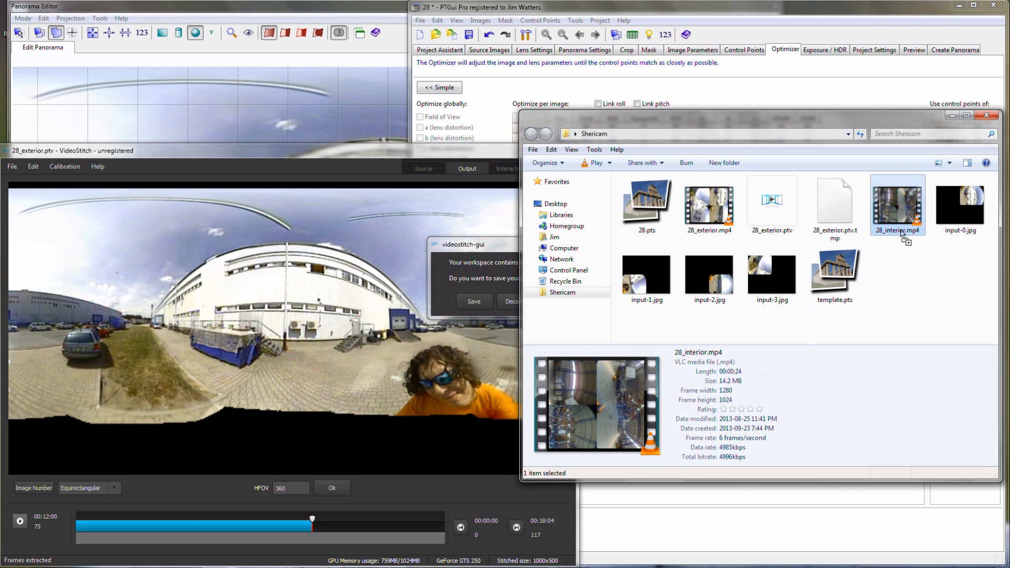
click(474, 302)
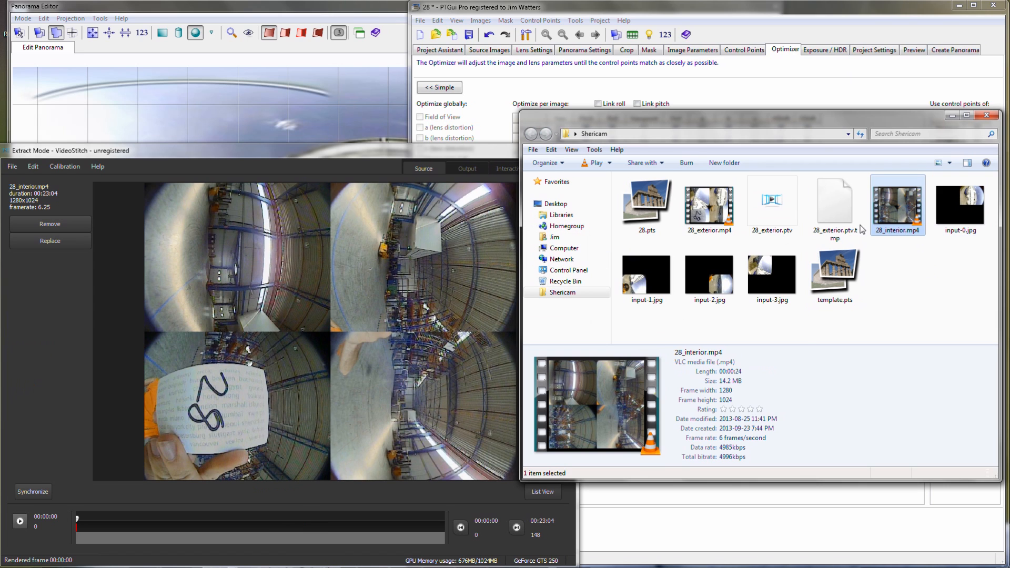
drag(901, 215, 477, 266)
drag(907, 212, 474, 266)
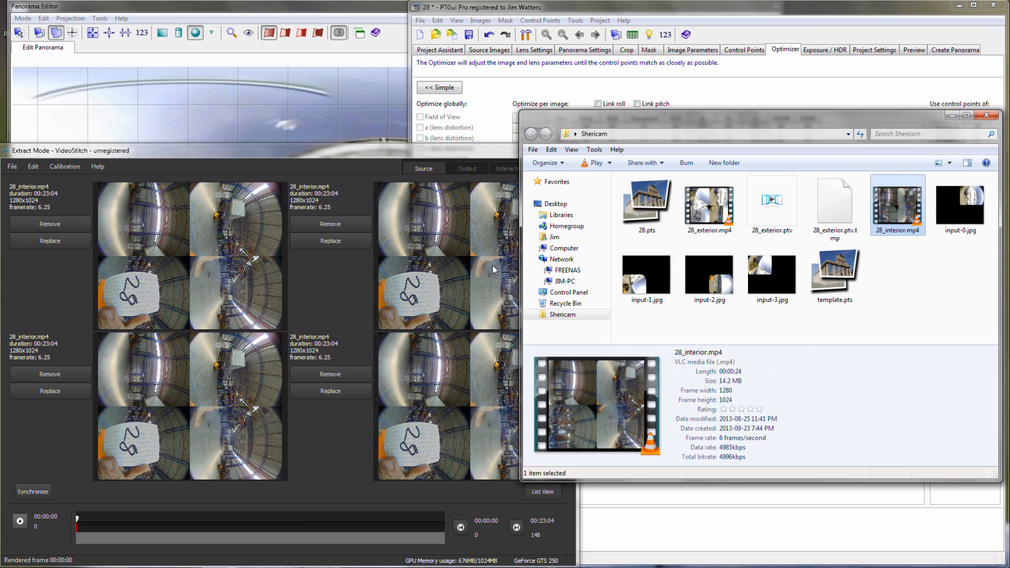
- Apply the 28.pts calibration to the four interior inputs and save the project as 28_interior.ptv in the Shericam folder
click(644, 215)
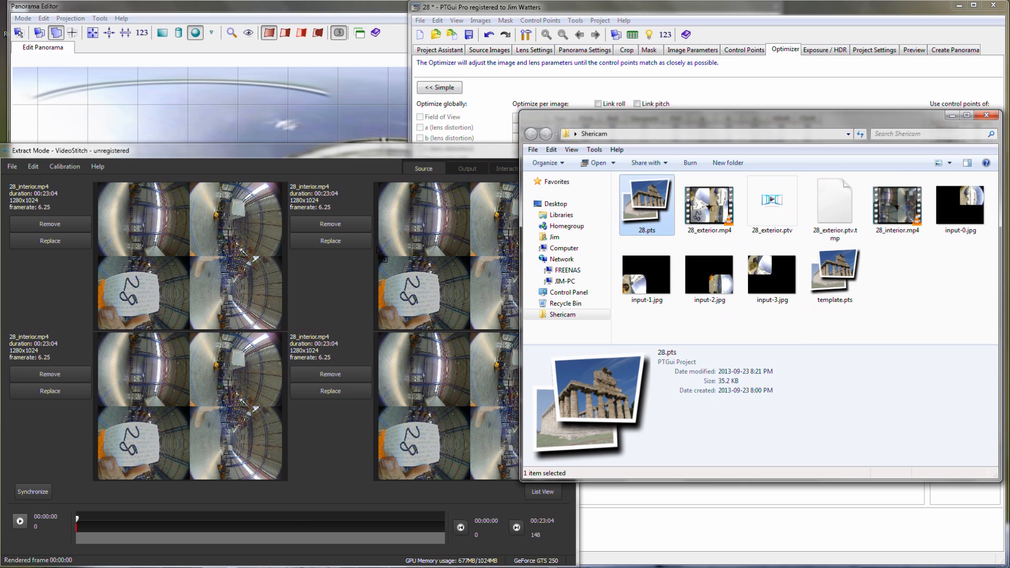
drag(455, 263, 454, 264)
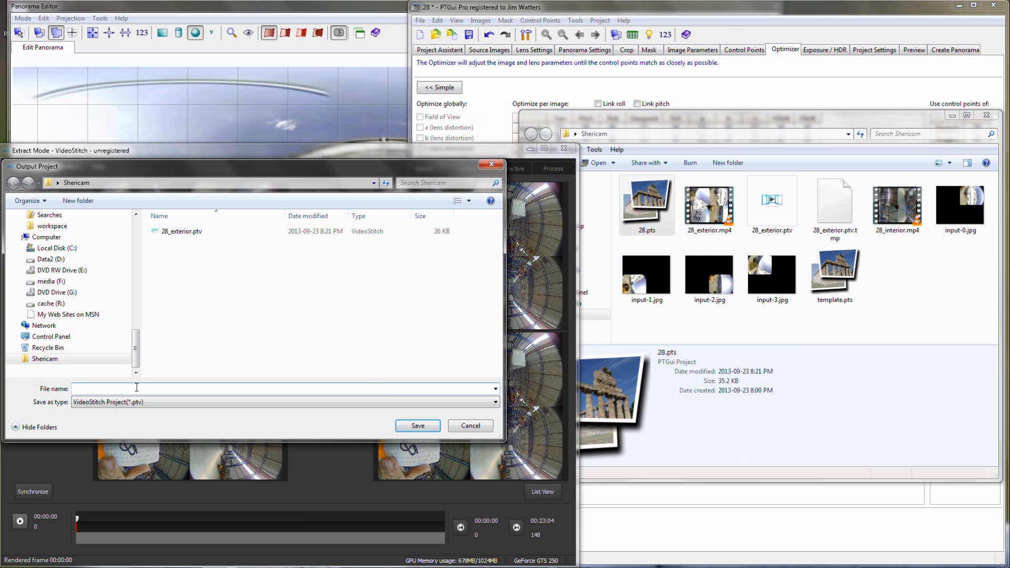
text(2)
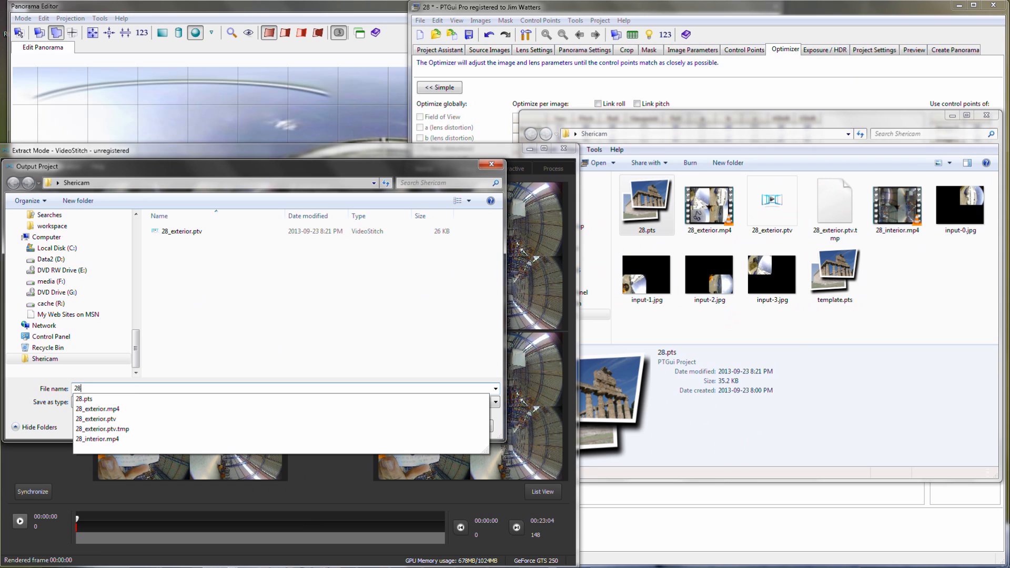
text(8)
key(Down)
key(Down)
key(Down)
key(Down)
key(Down)
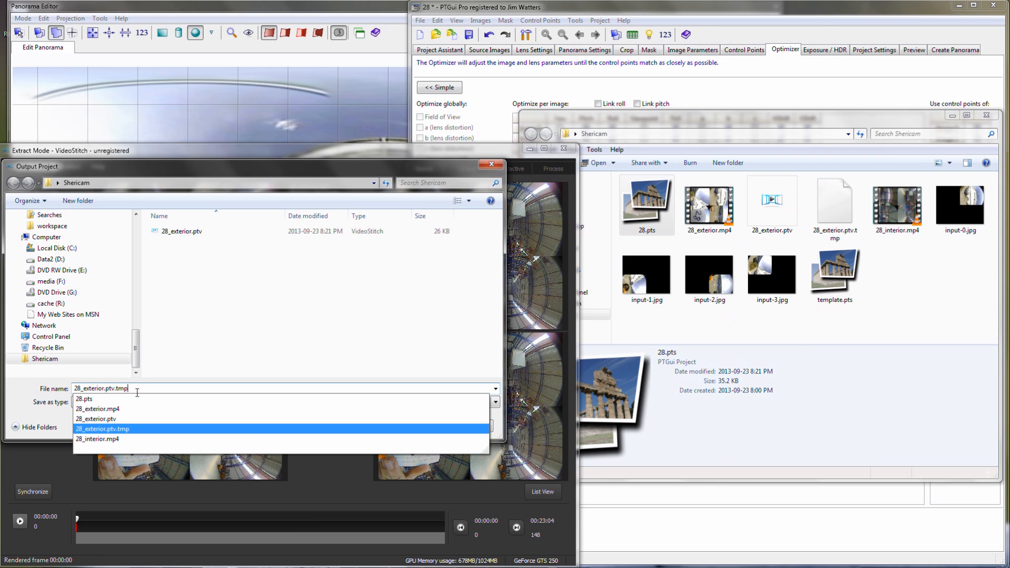
key(Return)
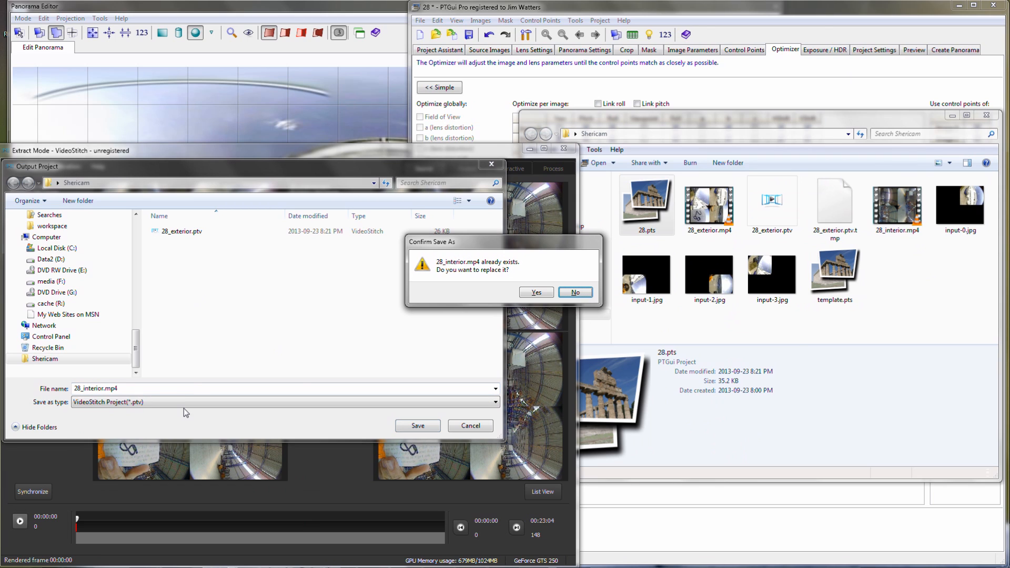
click(575, 296)
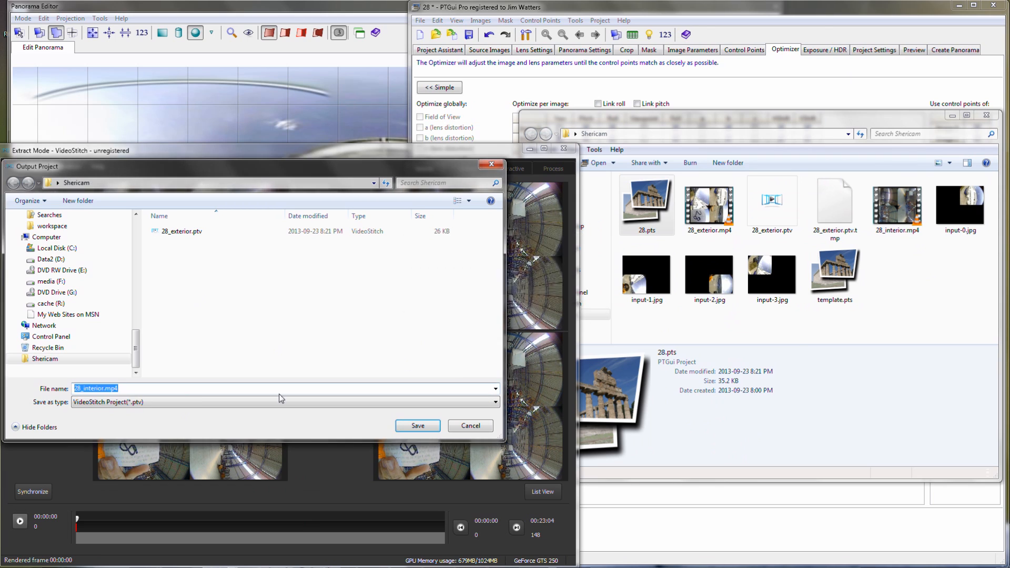
click(142, 388)
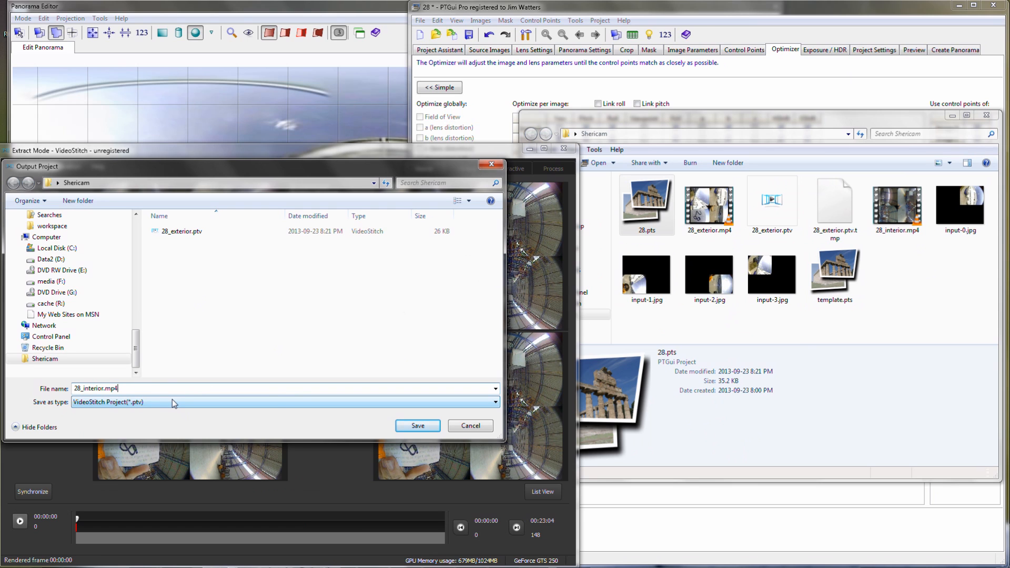
key(BackSpace)
key(BackSpace)
key(BackSpace)
key(BackSpace)
key(Return)
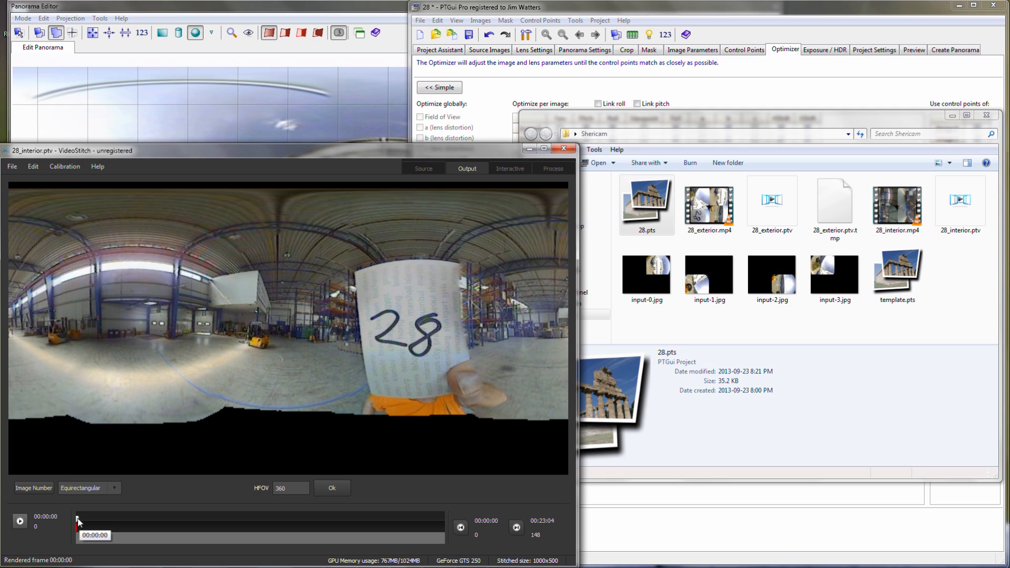
- Move the interior video to 00:03:00 and extract frame 19 of all inputs as jpg stills into the Shericam folder
drag(79, 521, 124, 521)
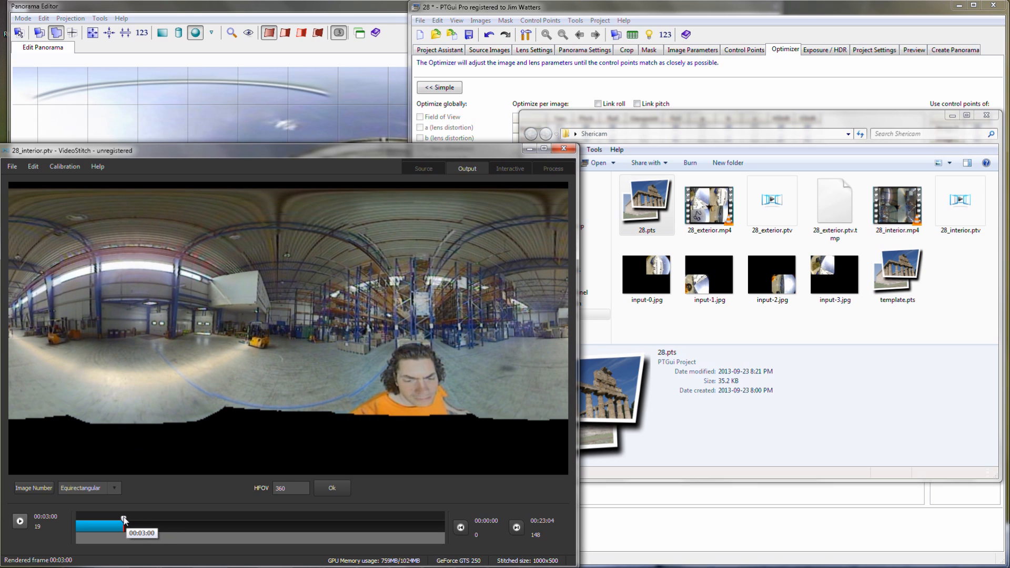
click(32, 166)
click(40, 182)
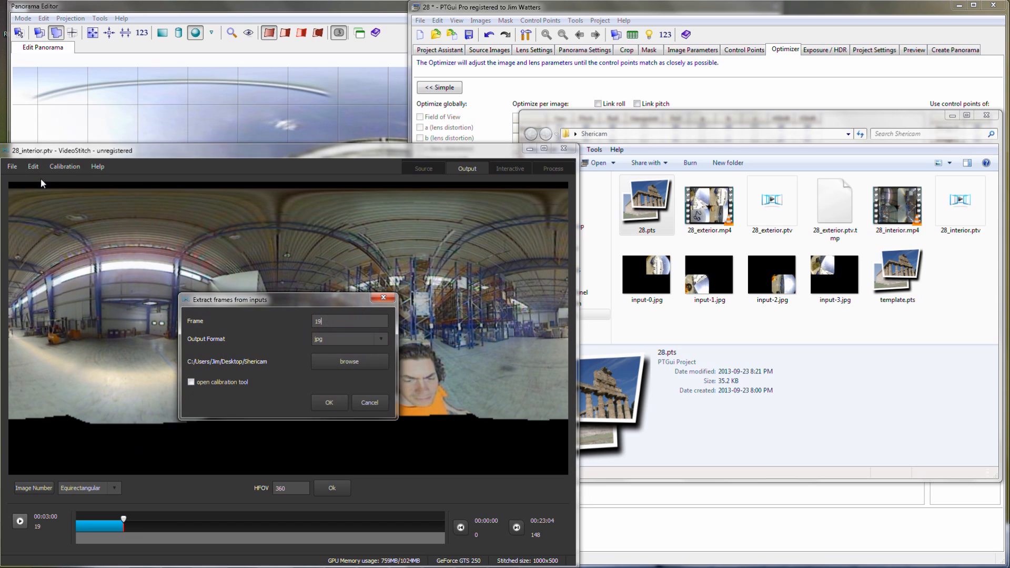
click(328, 403)
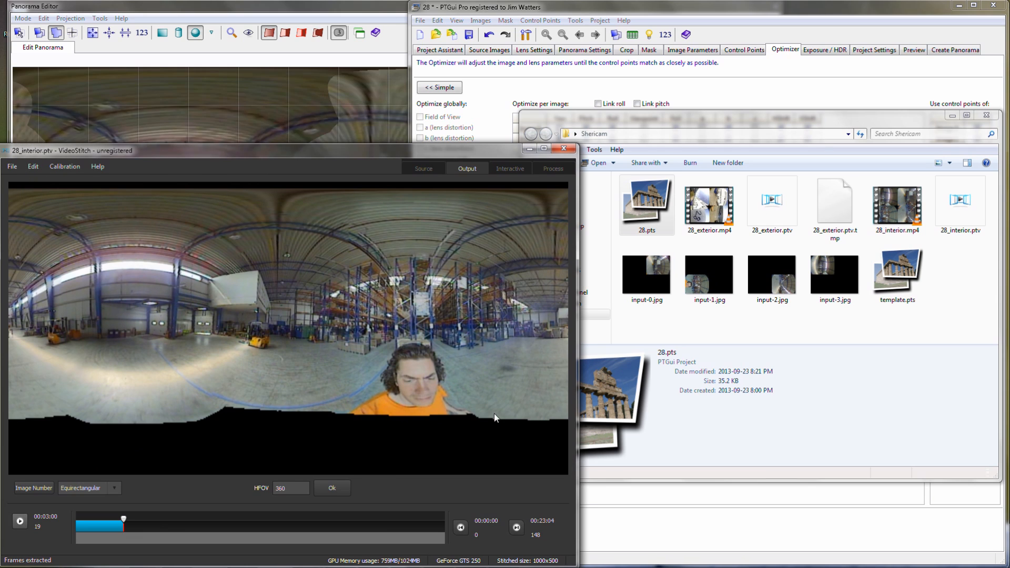
- In PTGui, add two matching points between images 2 and 3 on the warehouse's upper ceiling
click(788, 102)
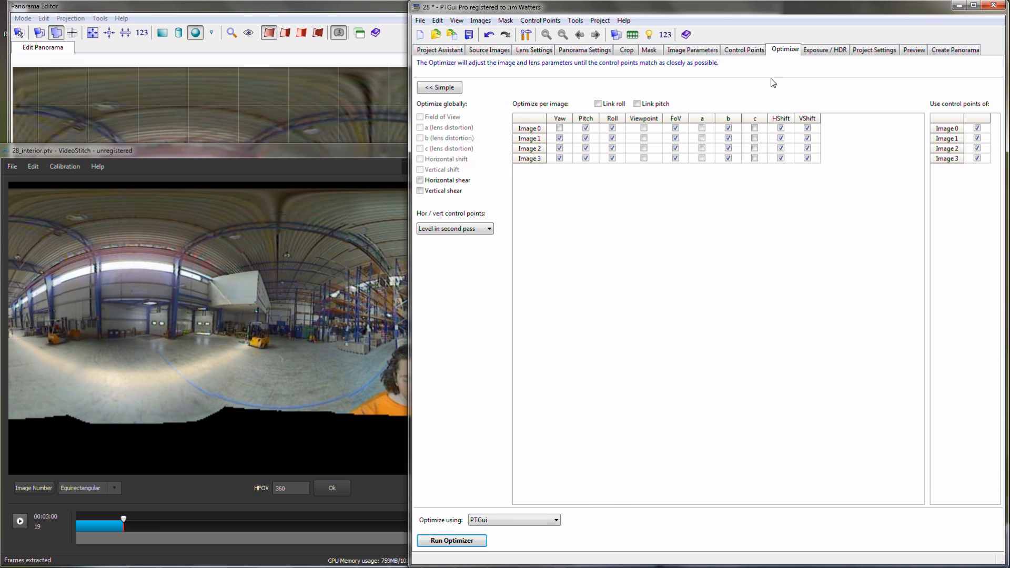
click(745, 50)
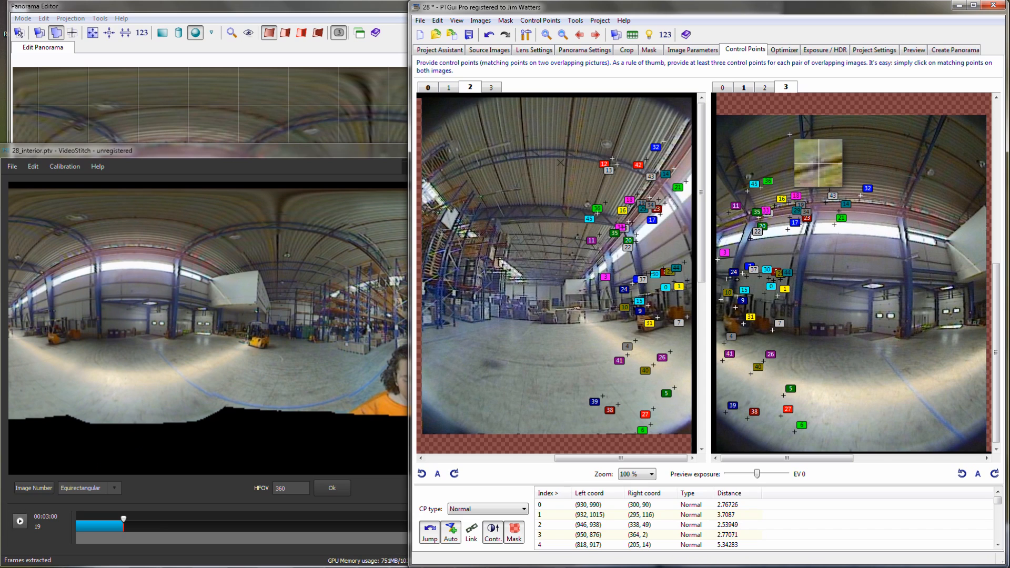
click(789, 135)
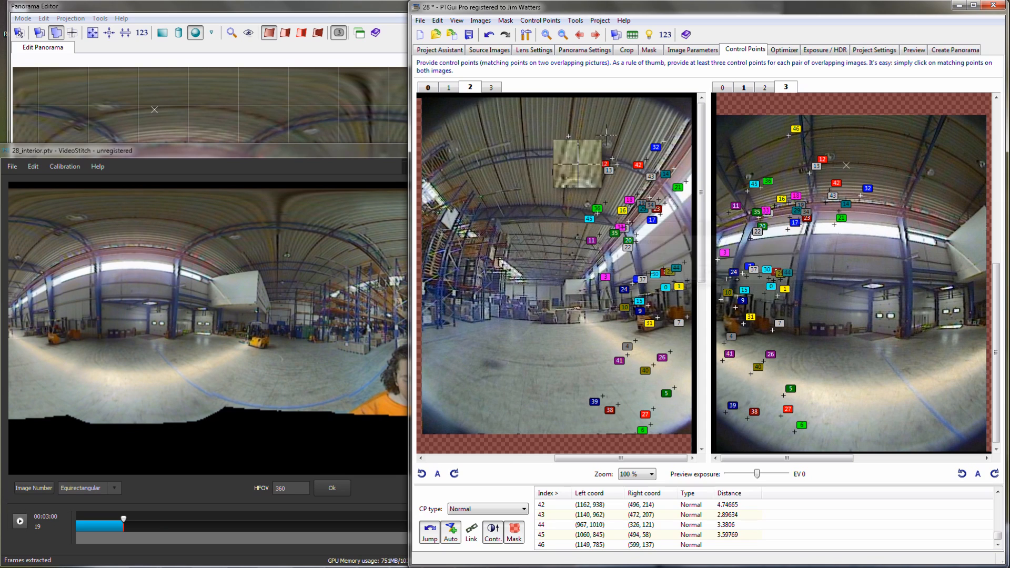
click(837, 129)
drag(844, 122, 839, 121)
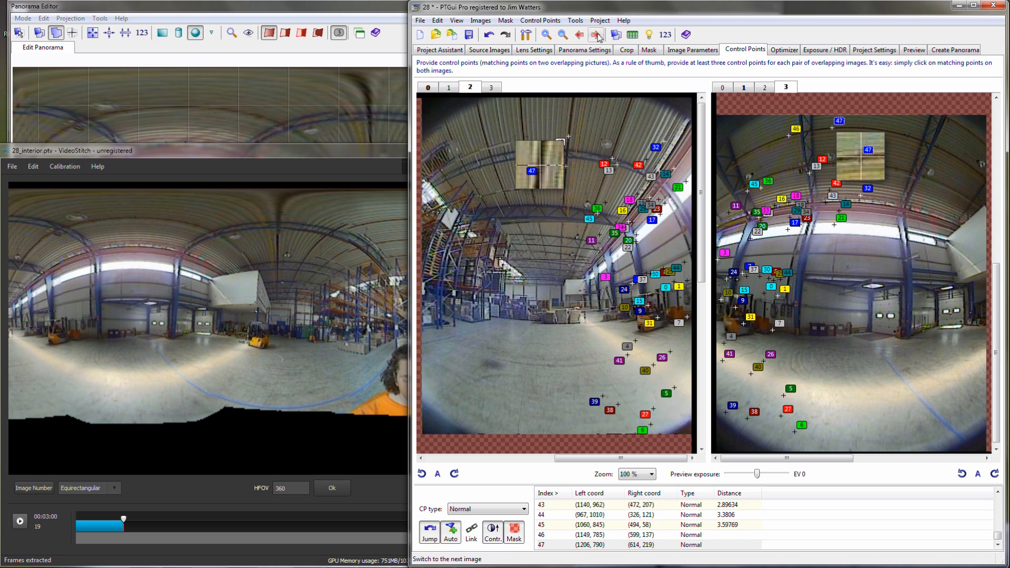
- Add four matching points between images 3 and 0 on the warehouse ceiling, and bring up image pair 0 and 1
click(596, 34)
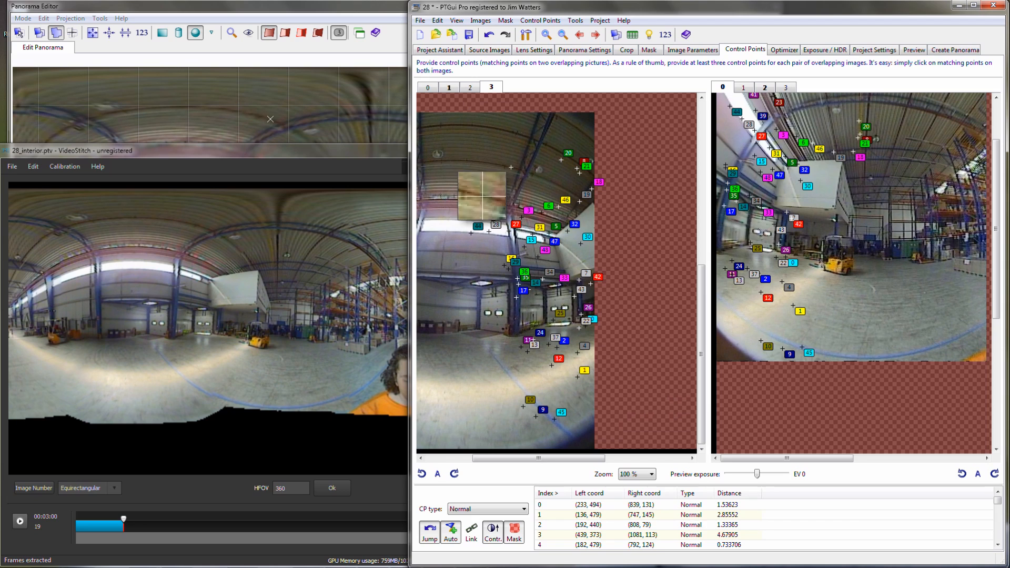
click(513, 165)
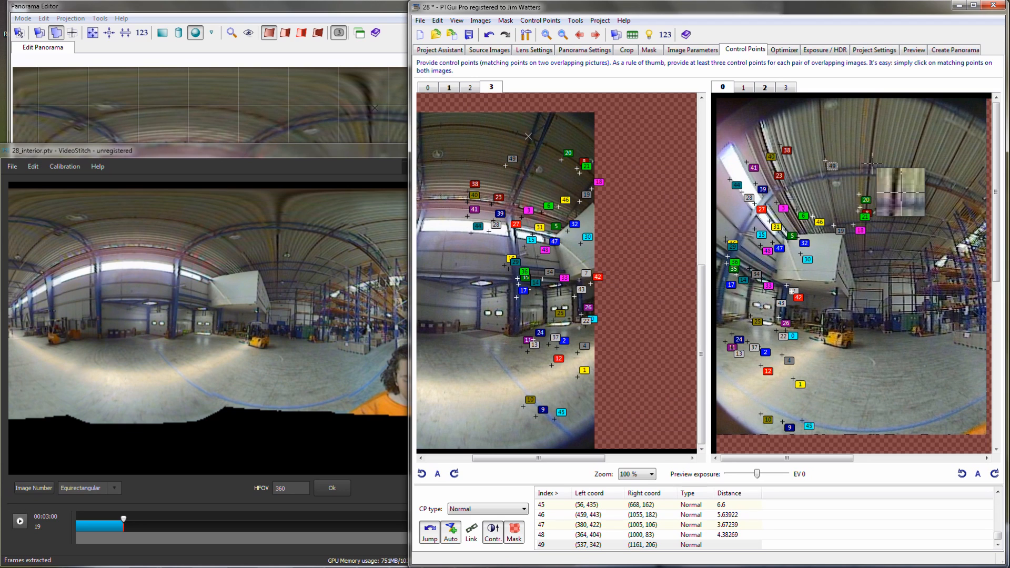
click(871, 157)
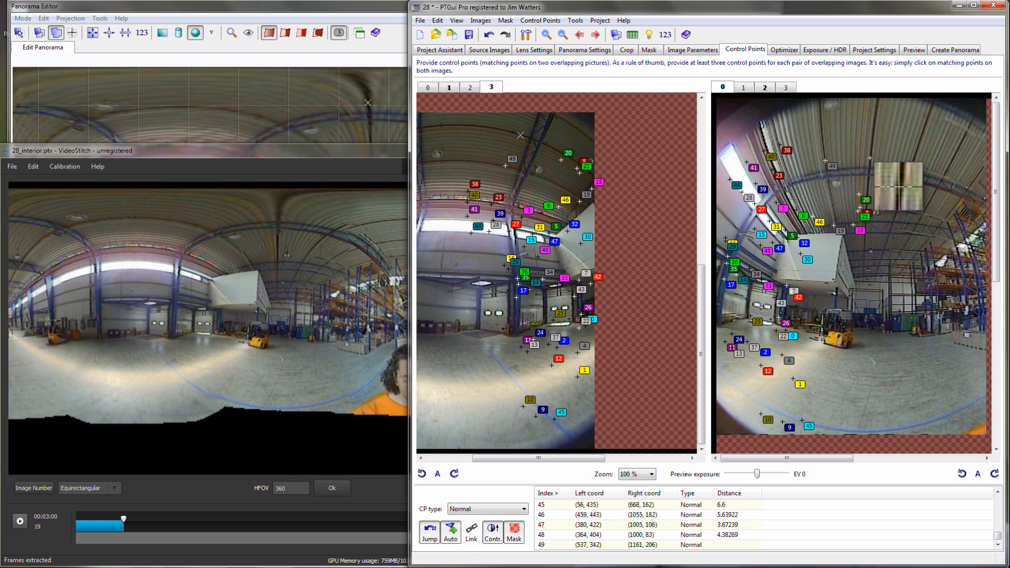
click(515, 131)
drag(515, 131, 516, 133)
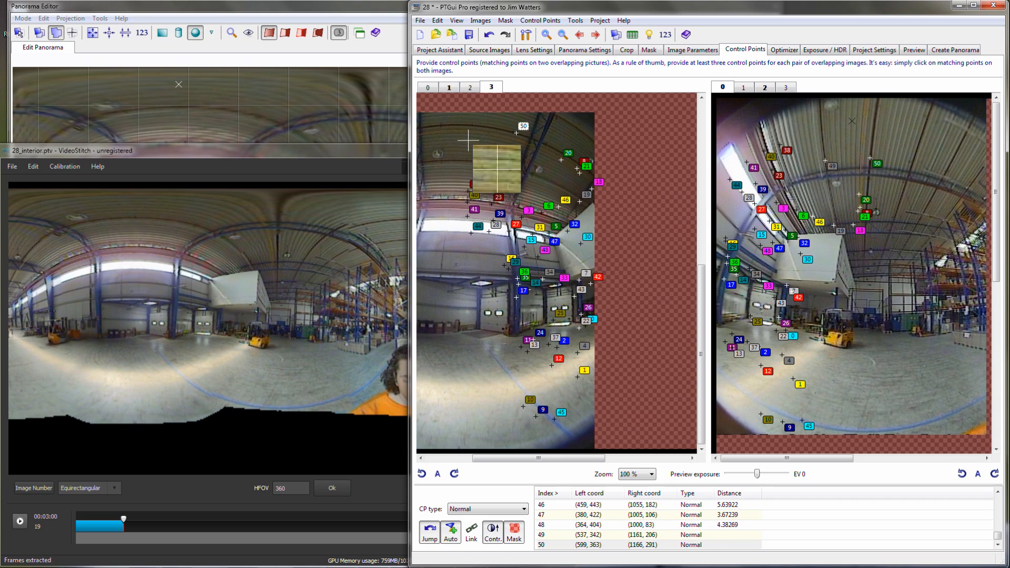
click(441, 125)
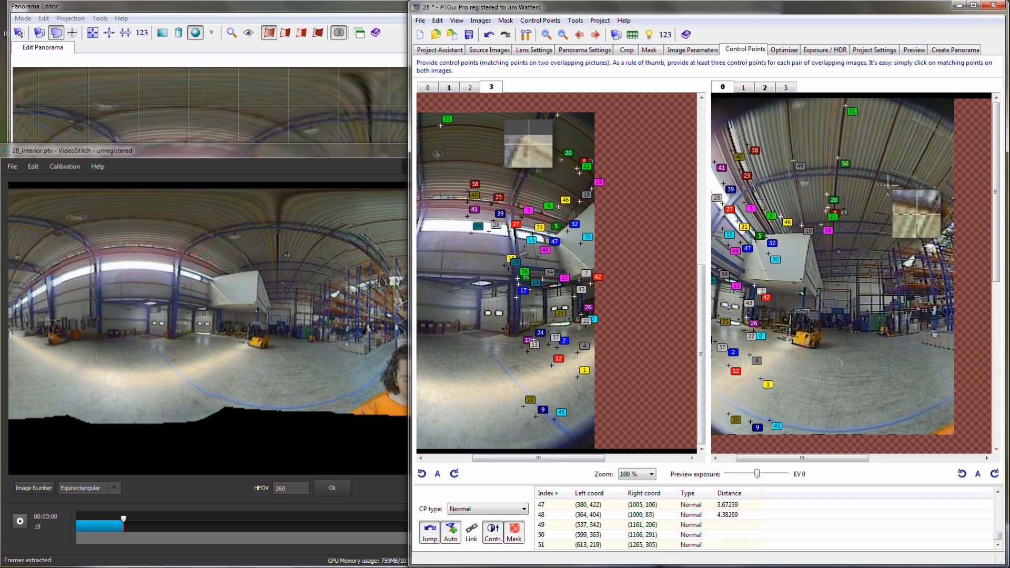
click(558, 115)
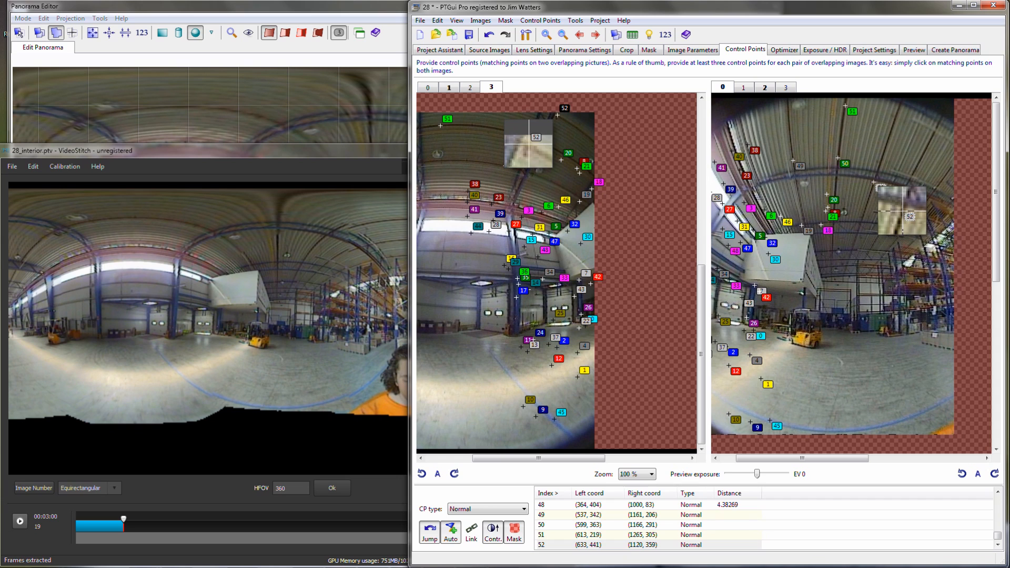
click(596, 35)
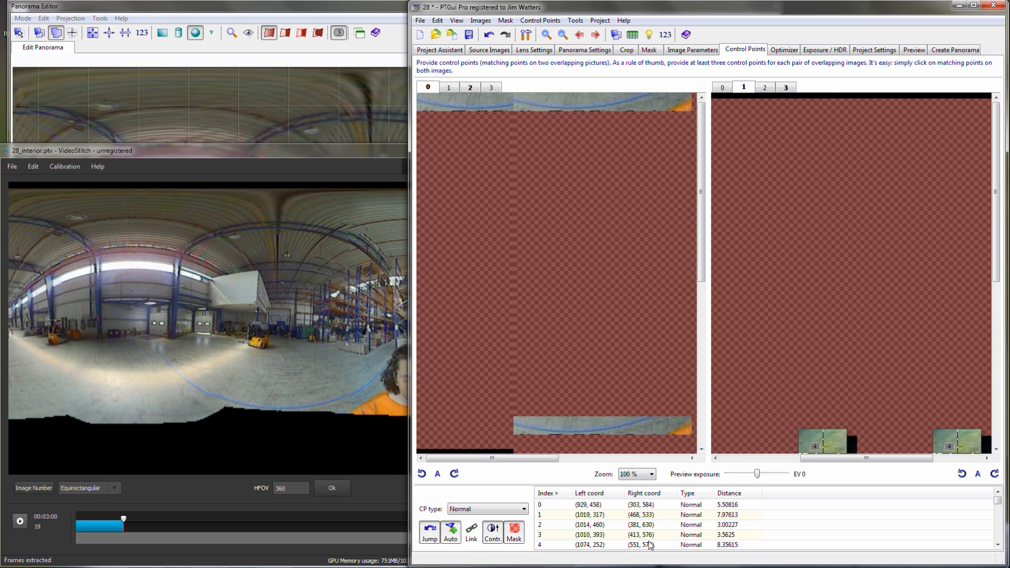
- Add four matching points between images 0 and 1 on the warehouse ceiling, fine-tuning their positions
click(556, 201)
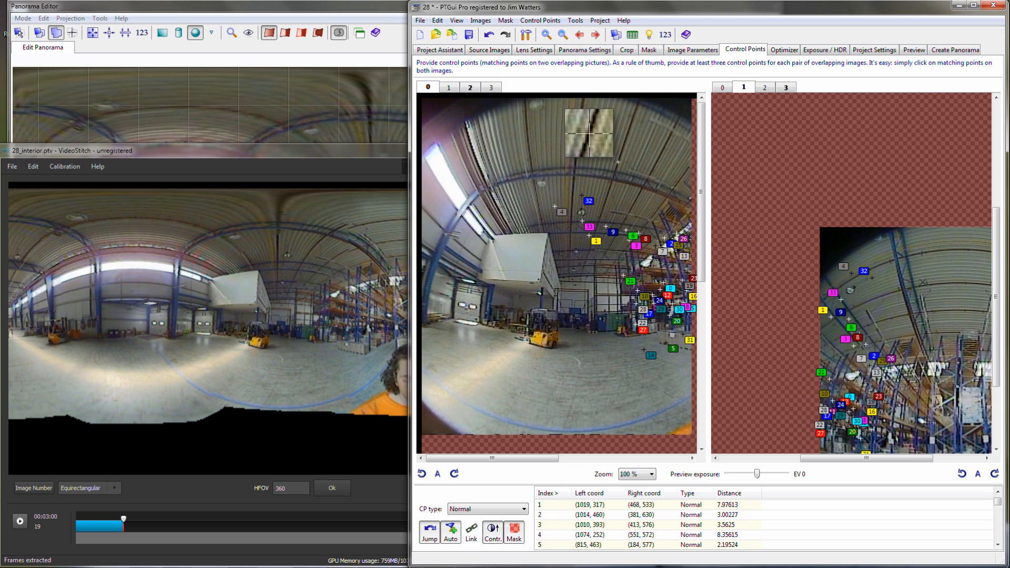
click(618, 162)
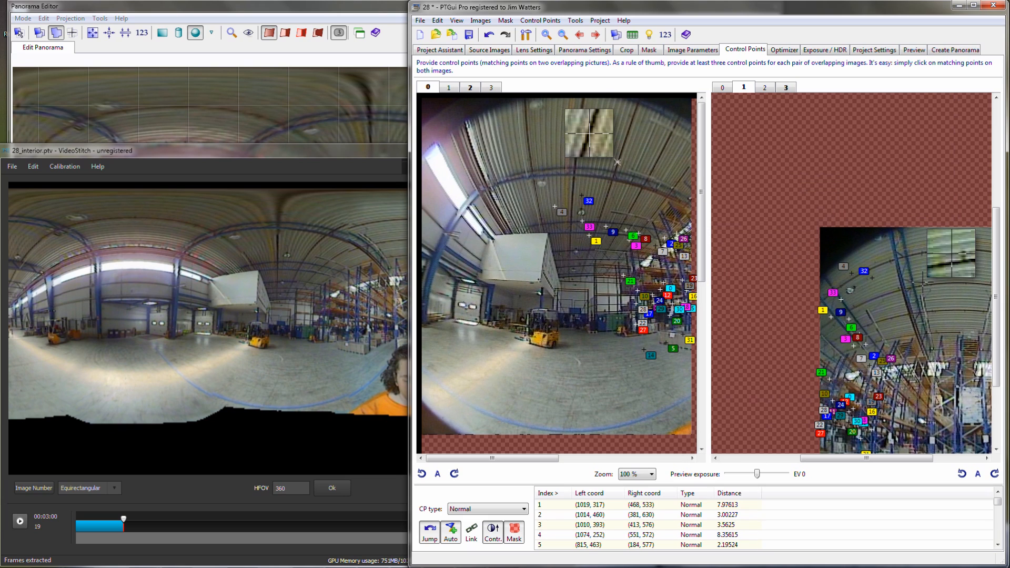
click(927, 284)
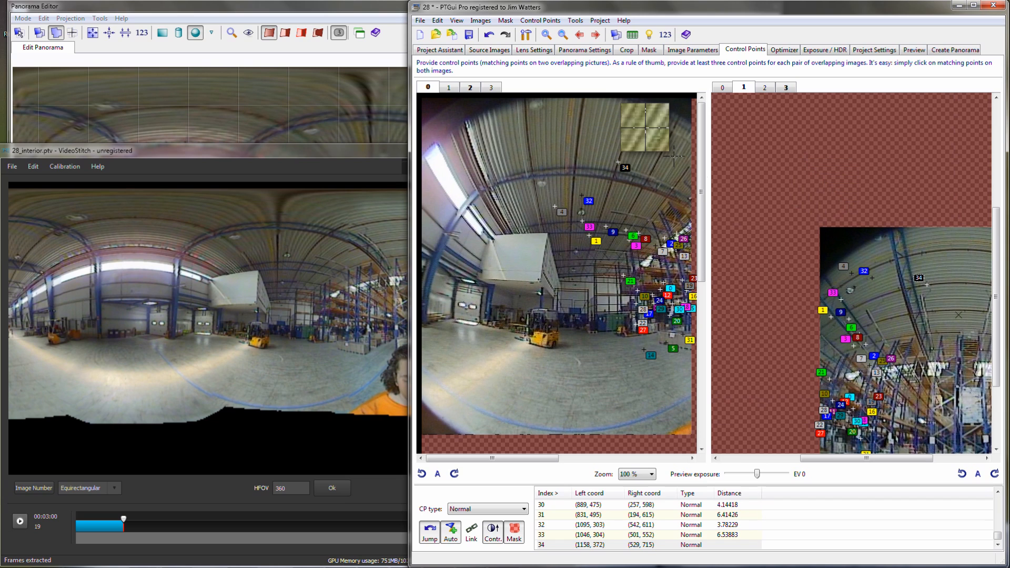
click(634, 116)
click(576, 159)
drag(575, 158, 575, 158)
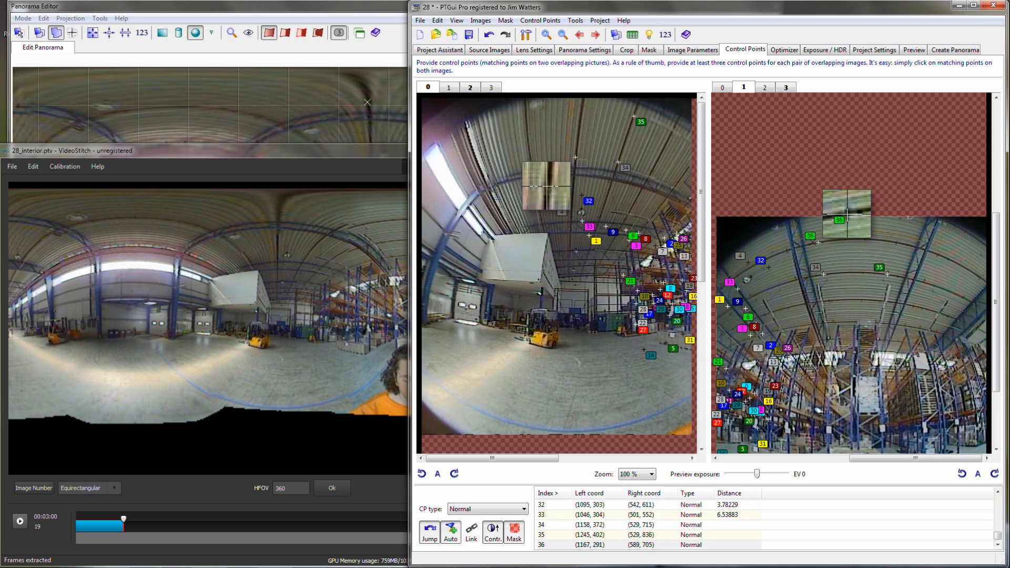
click(582, 106)
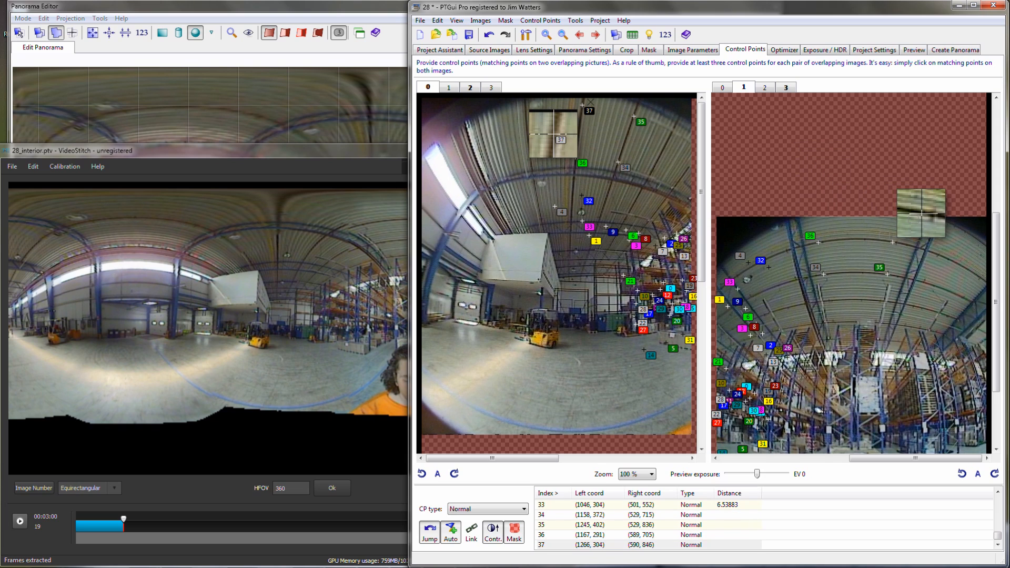
drag(923, 213, 925, 215)
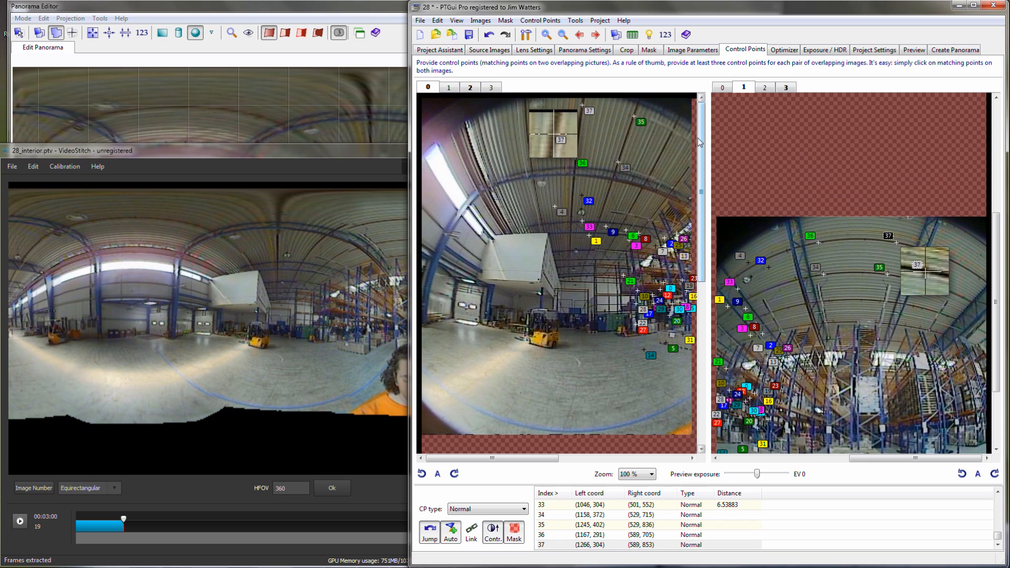
- Bring up image pair 1 and 2 and add two matching points on the upper ceiling above the storage racks
click(595, 34)
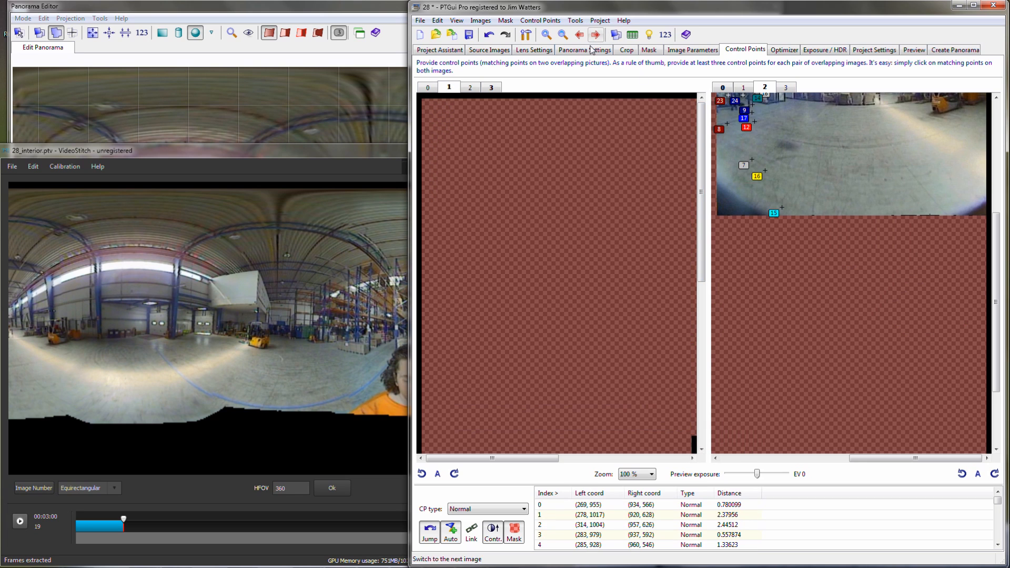
click(624, 536)
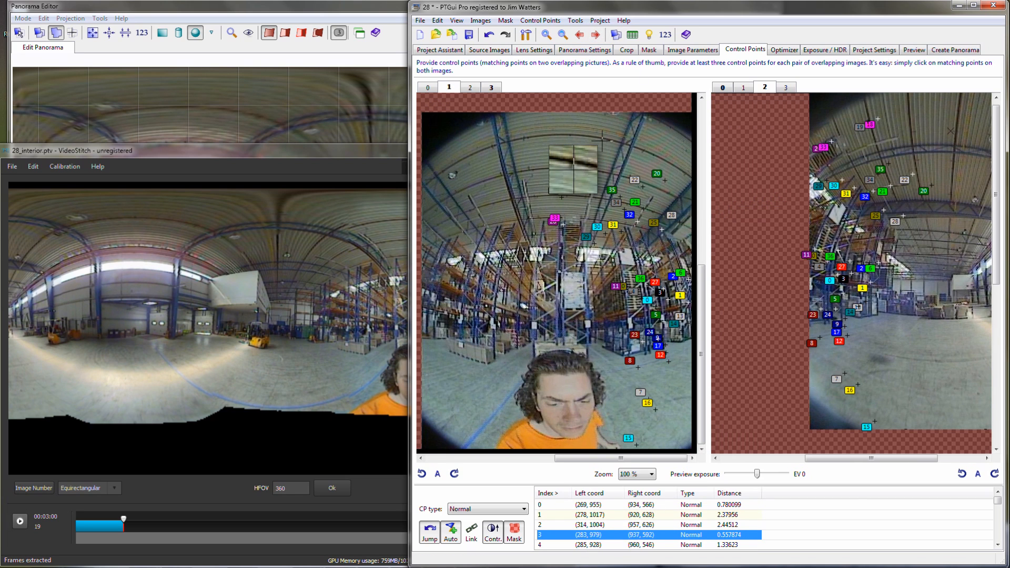
drag(605, 153, 602, 138)
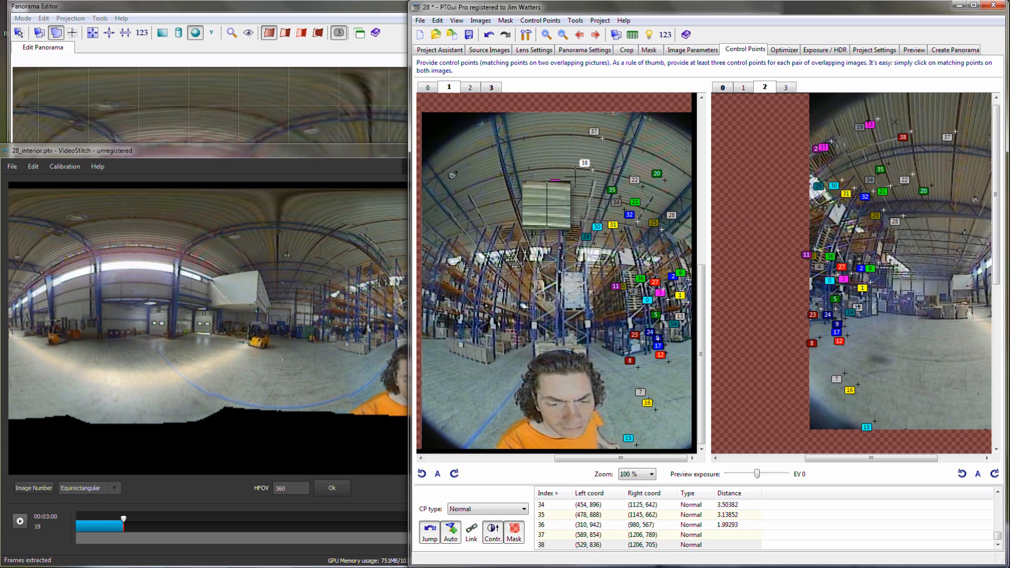
click(593, 169)
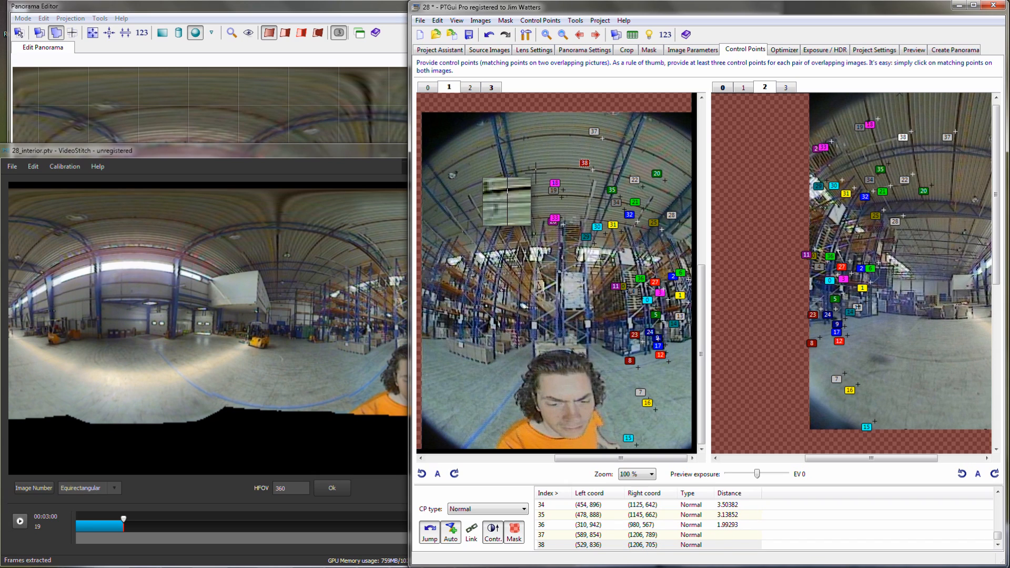
- Pair image 1 with image 3, add four matching points along the upper ceiling, and bring up image pair 2 and 0
click(785, 87)
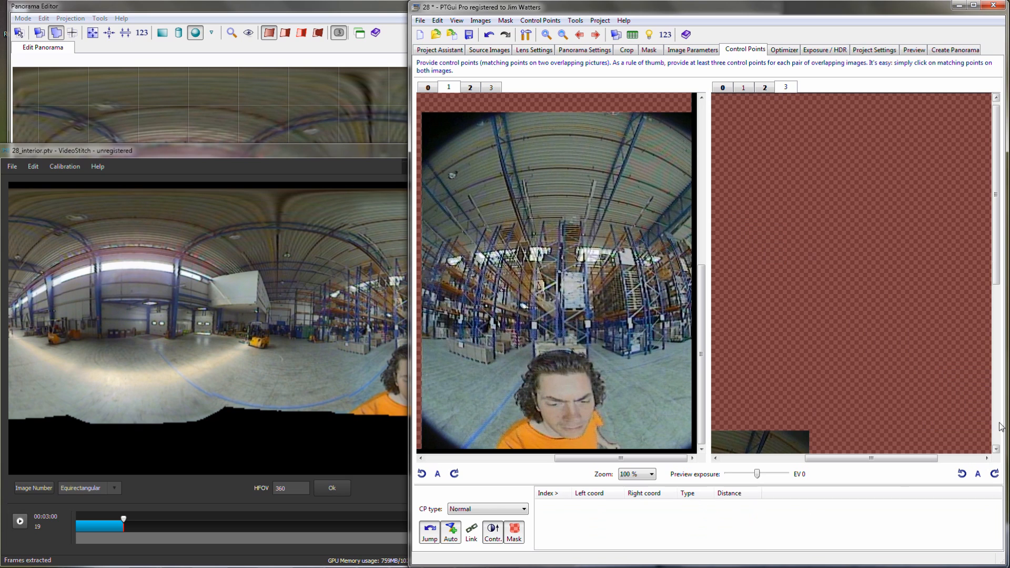
drag(844, 458, 760, 458)
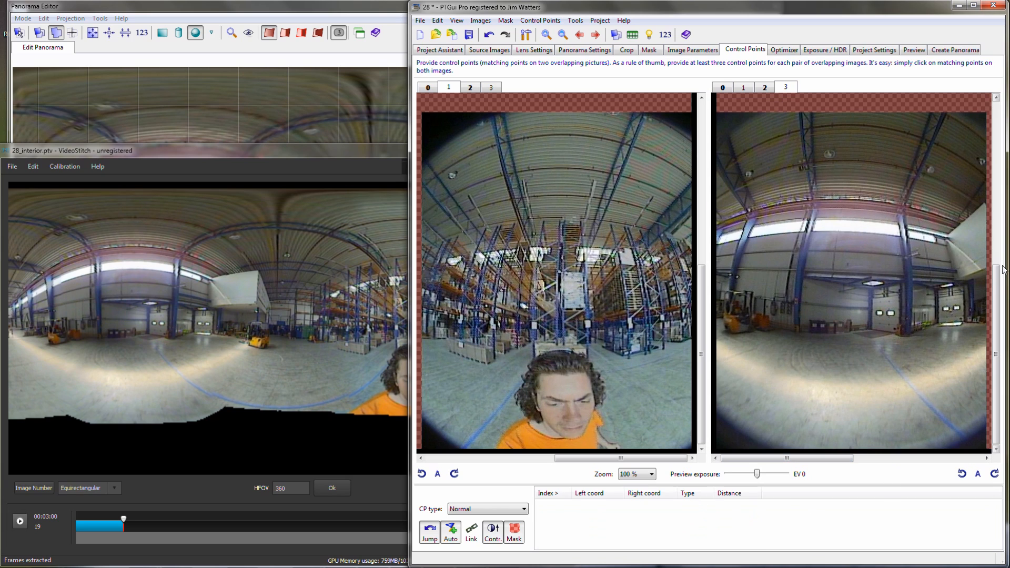
drag(1002, 281, 1001, 277)
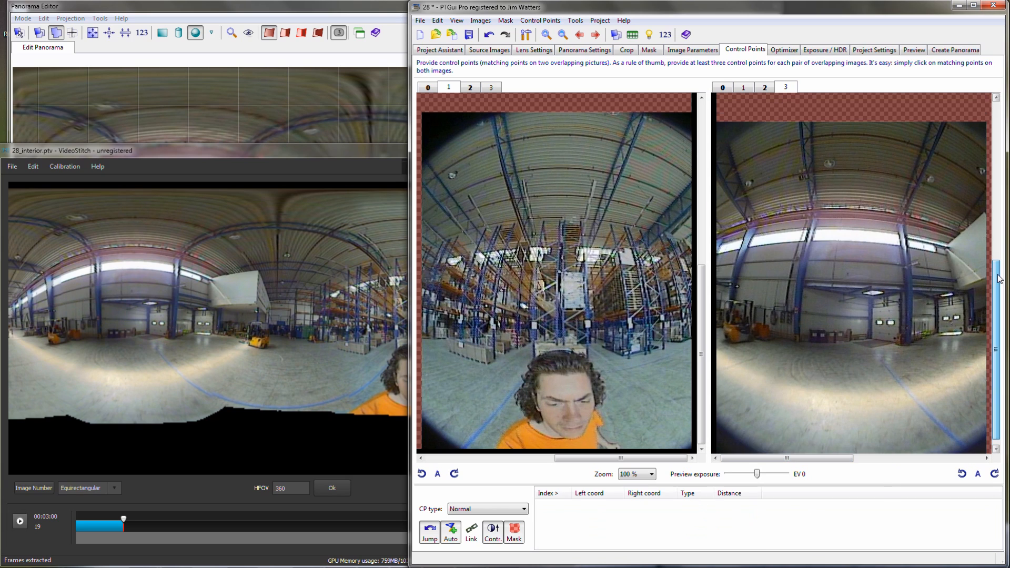
click(524, 138)
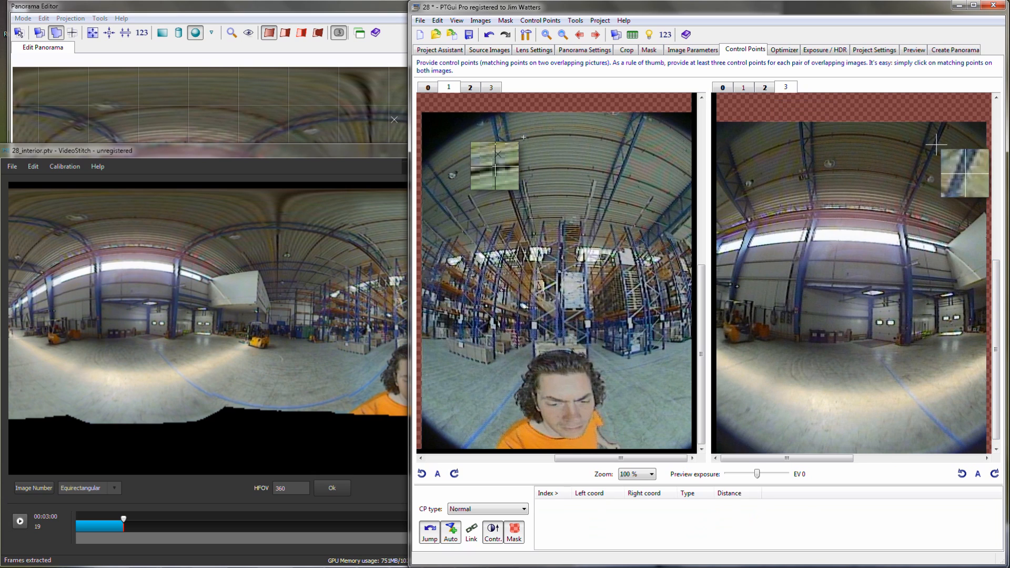
click(916, 144)
drag(915, 144, 908, 142)
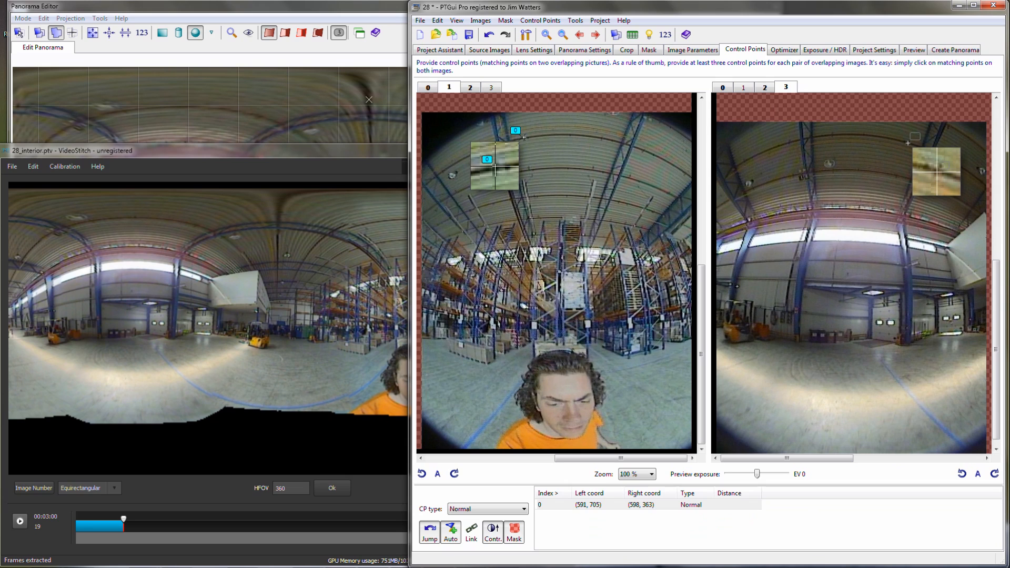
click(830, 136)
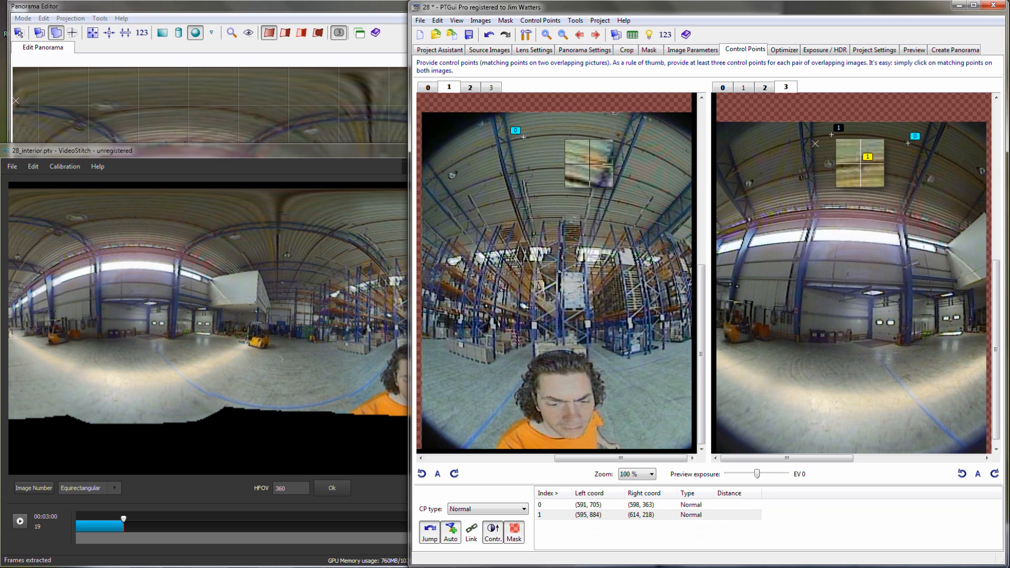
drag(575, 168, 574, 167)
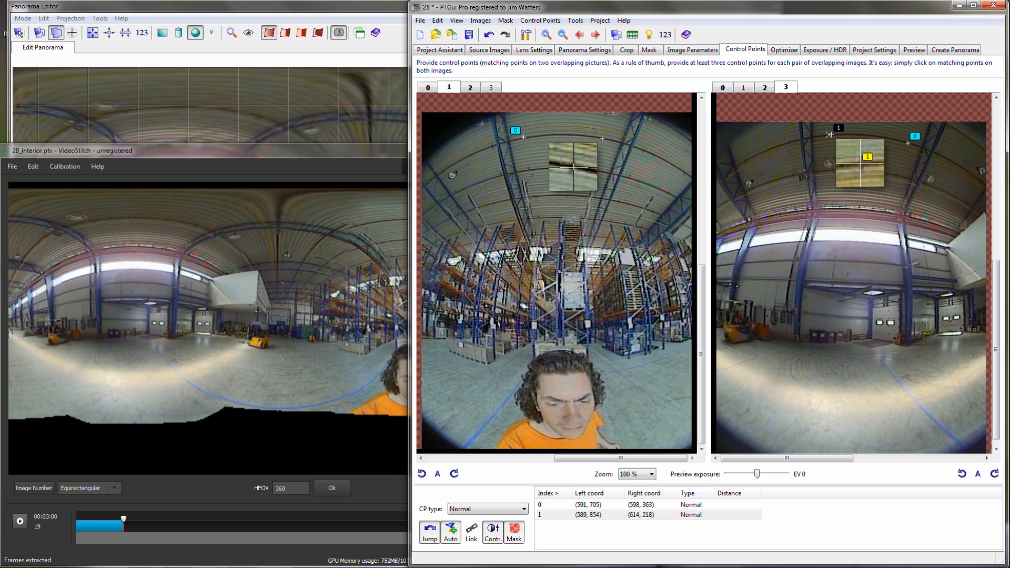
drag(574, 167, 573, 167)
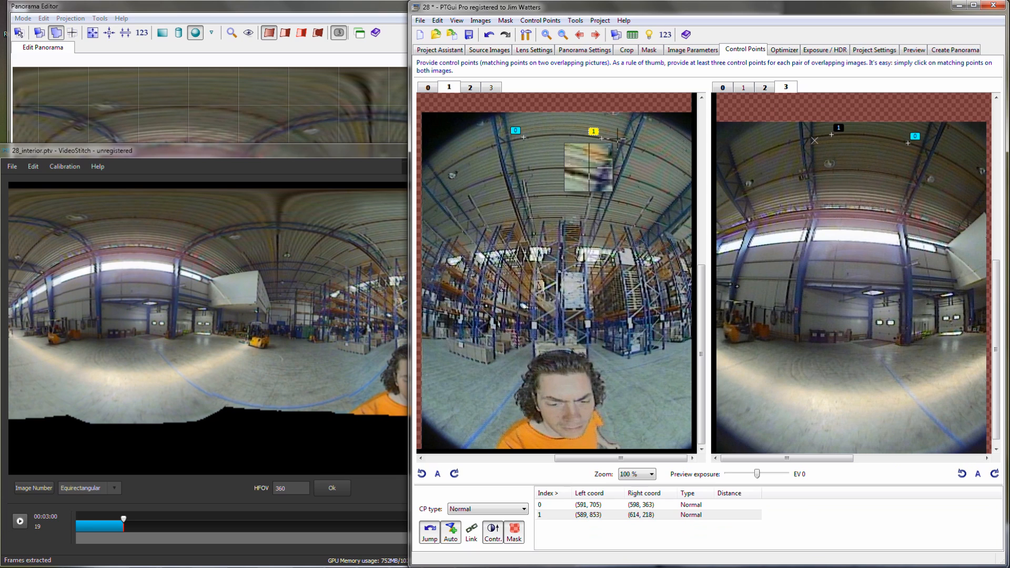
click(492, 145)
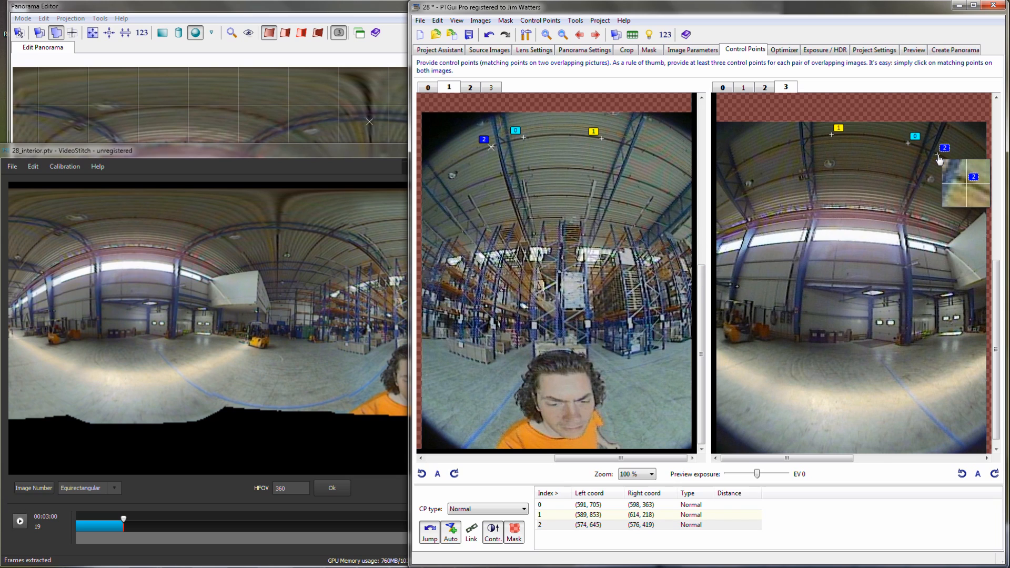
click(789, 142)
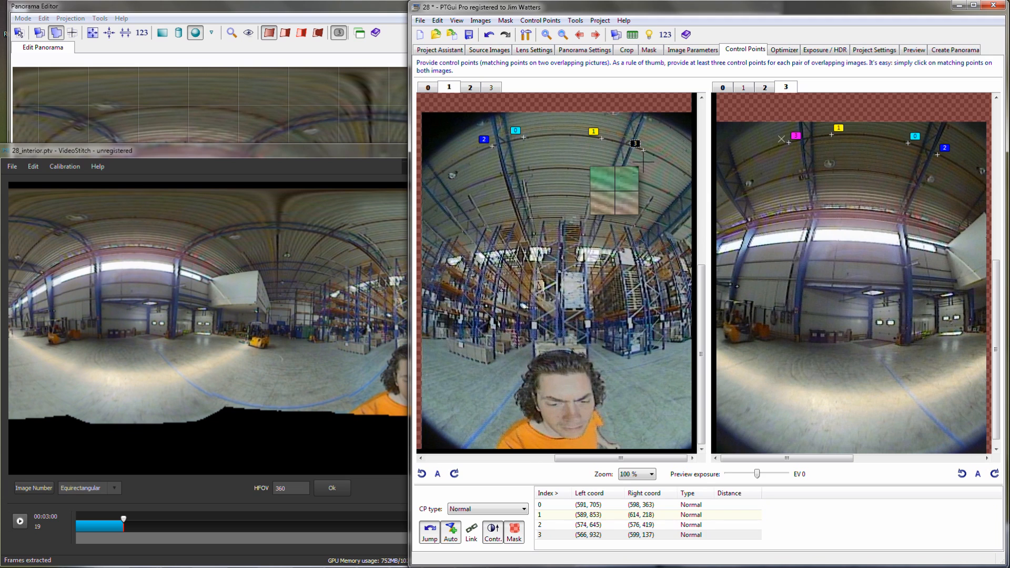
click(595, 35)
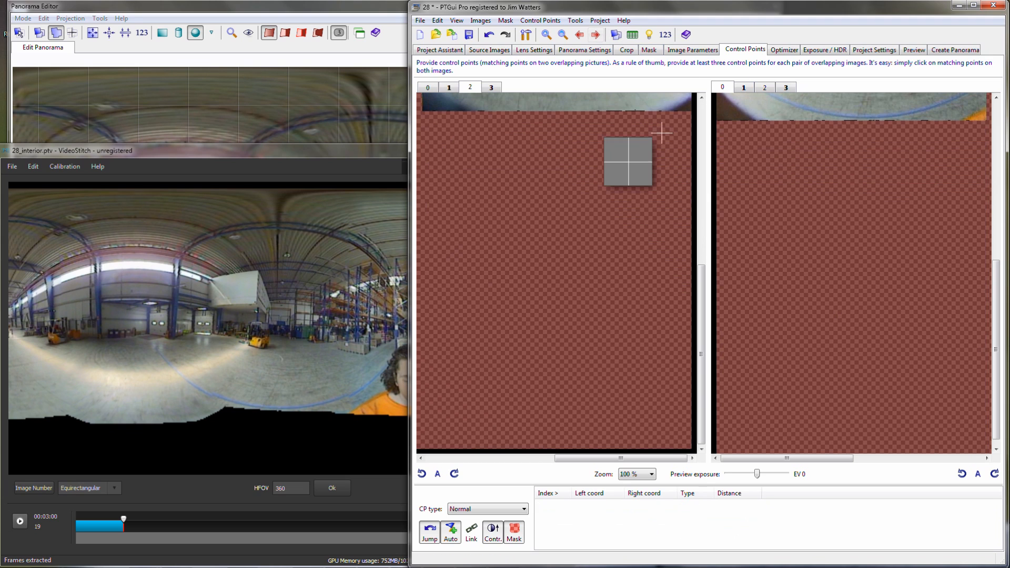
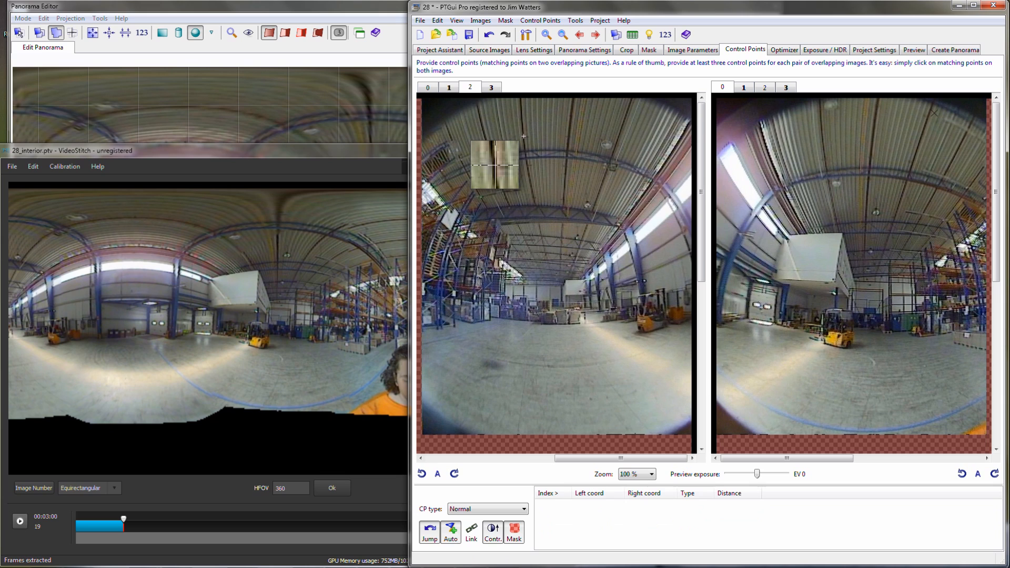
- Add two matching control points between images 2 and 0 on the upper warehouse ceiling
click(523, 137)
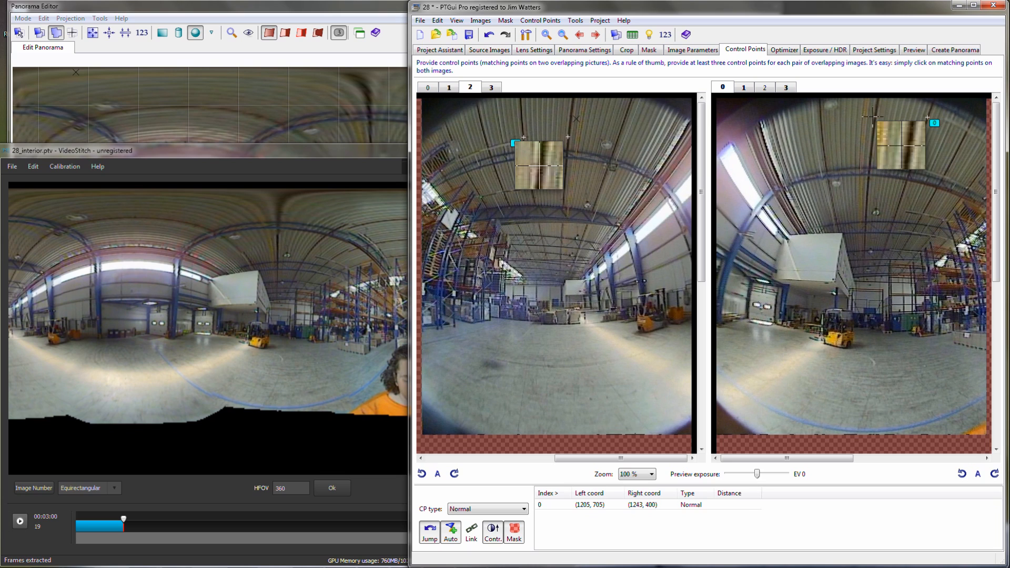
click(877, 110)
drag(877, 109, 877, 106)
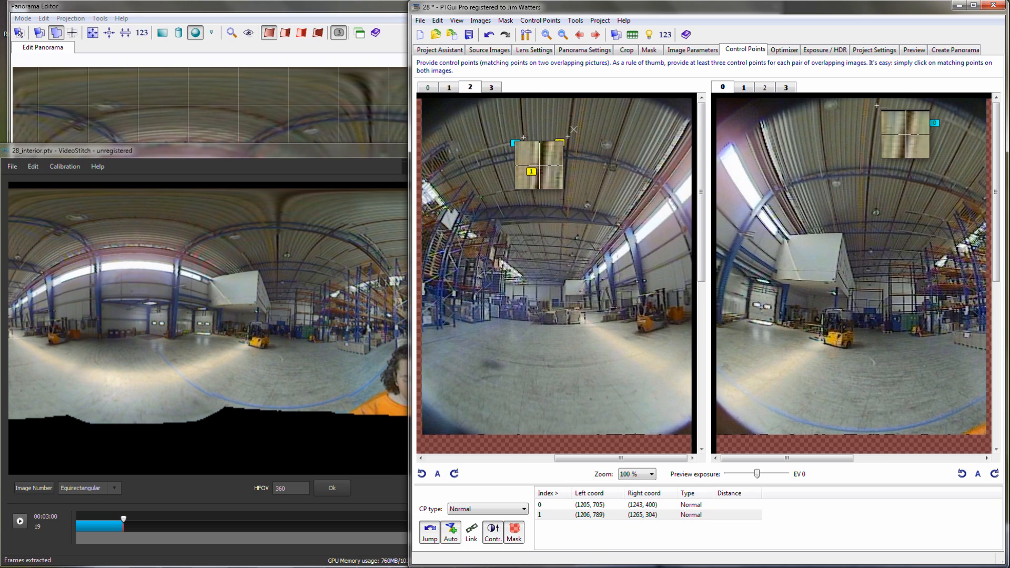
- Run the optimizer with the new ceiling points and accept its changes
click(785, 51)
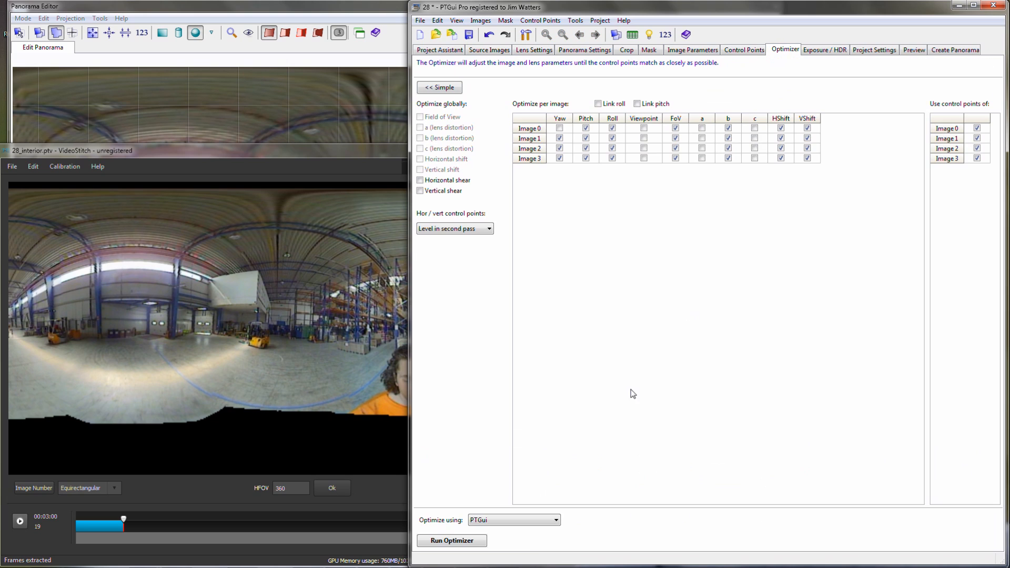
click(470, 540)
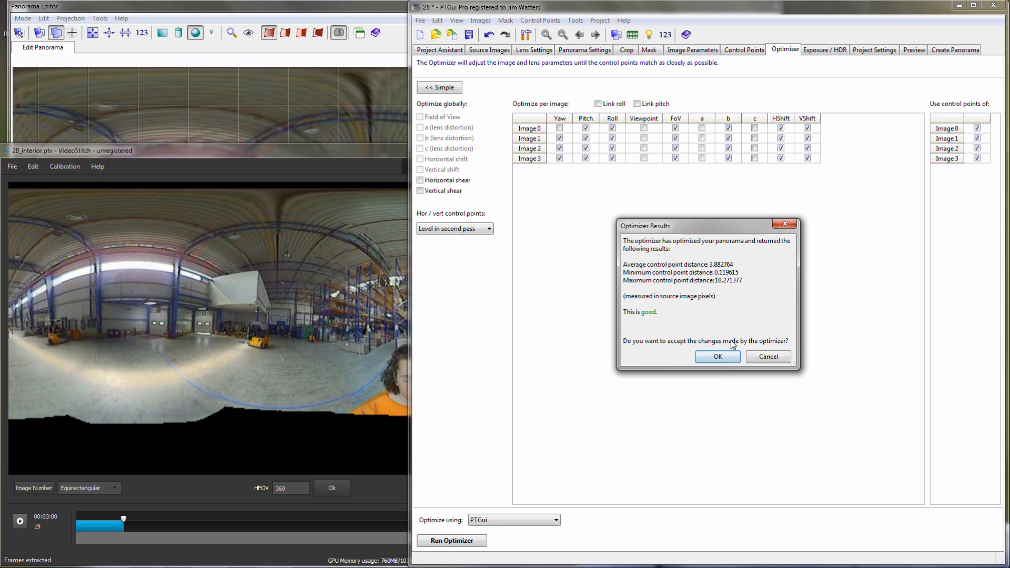
click(716, 357)
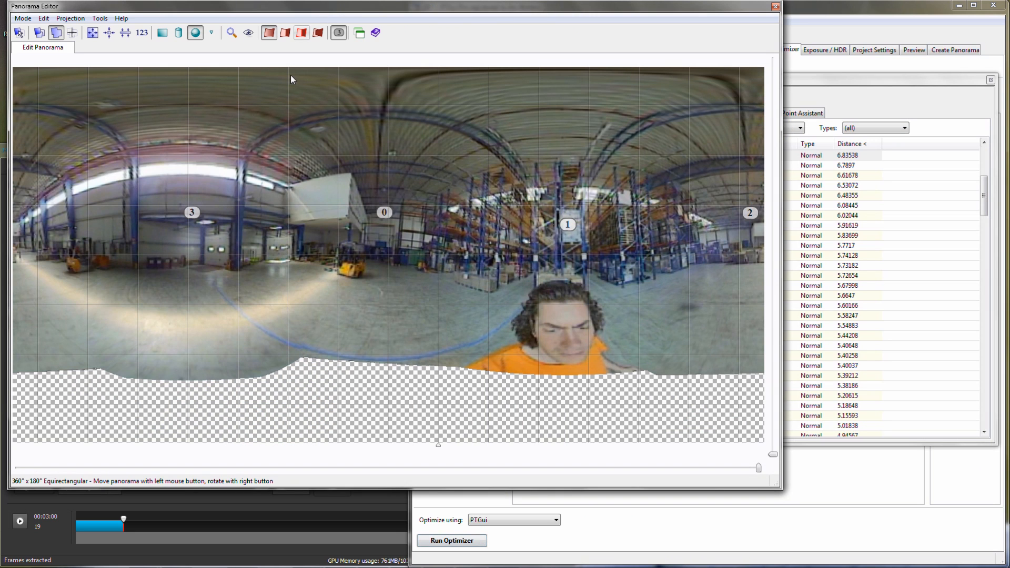
- Compare the stitched panorama with highlighted seams against the unblended overlay to check the alignment between the images
click(301, 33)
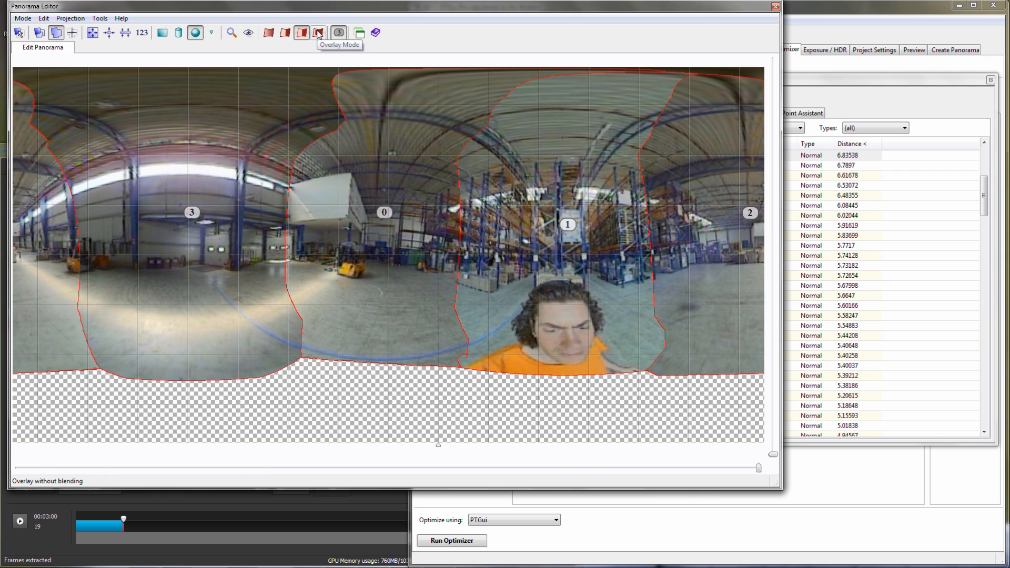
click(318, 33)
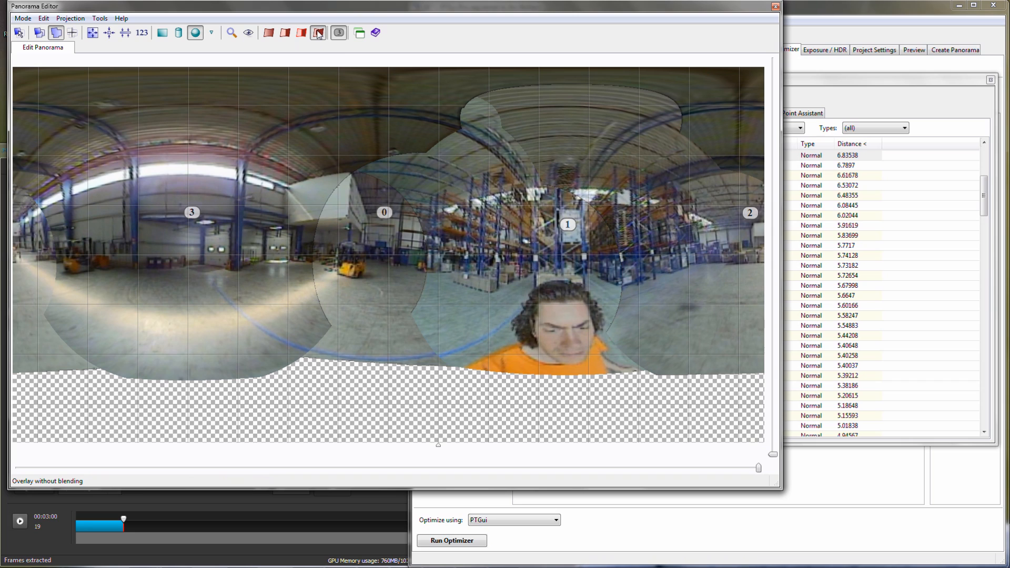
click(301, 34)
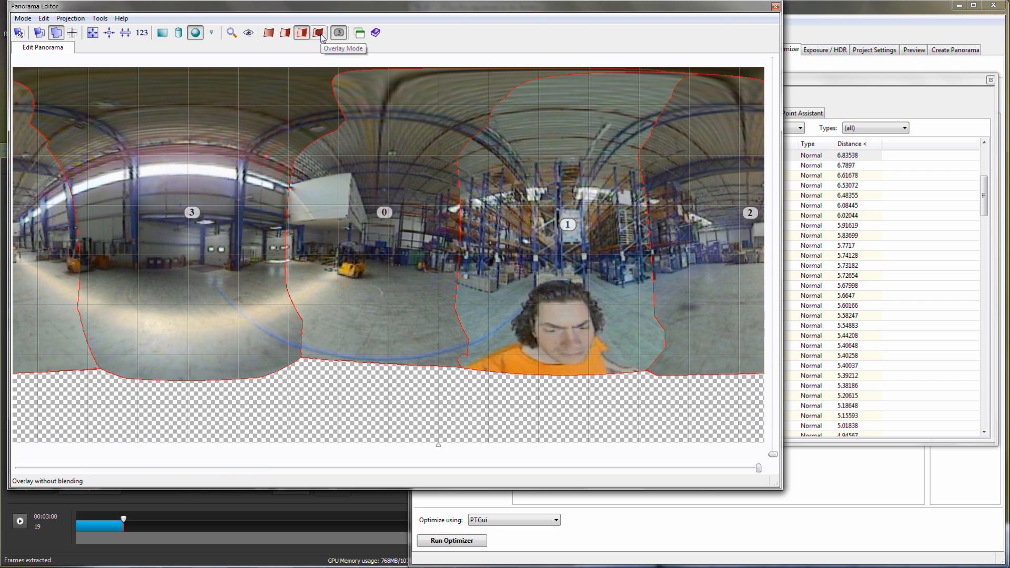
click(319, 33)
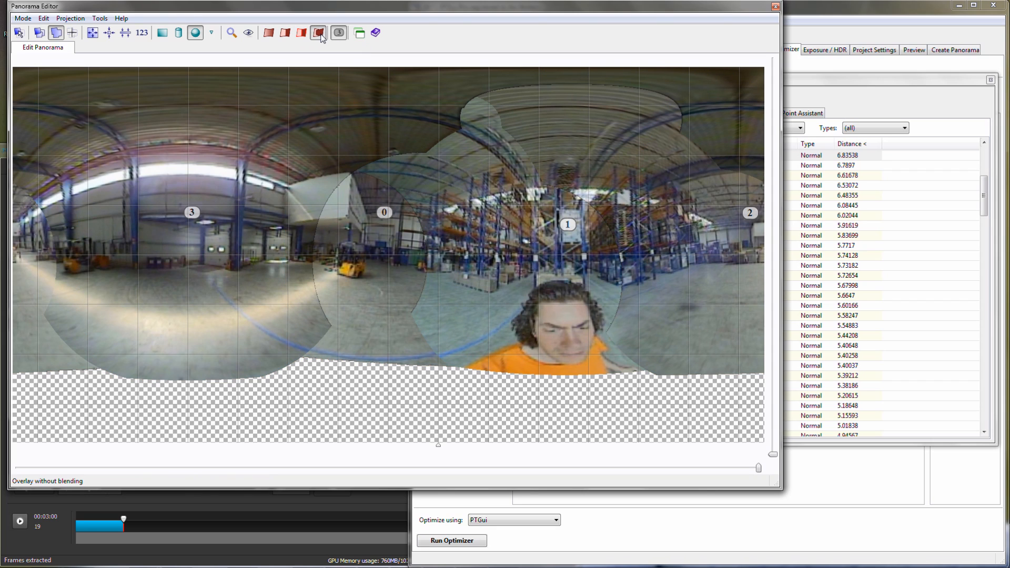
click(300, 33)
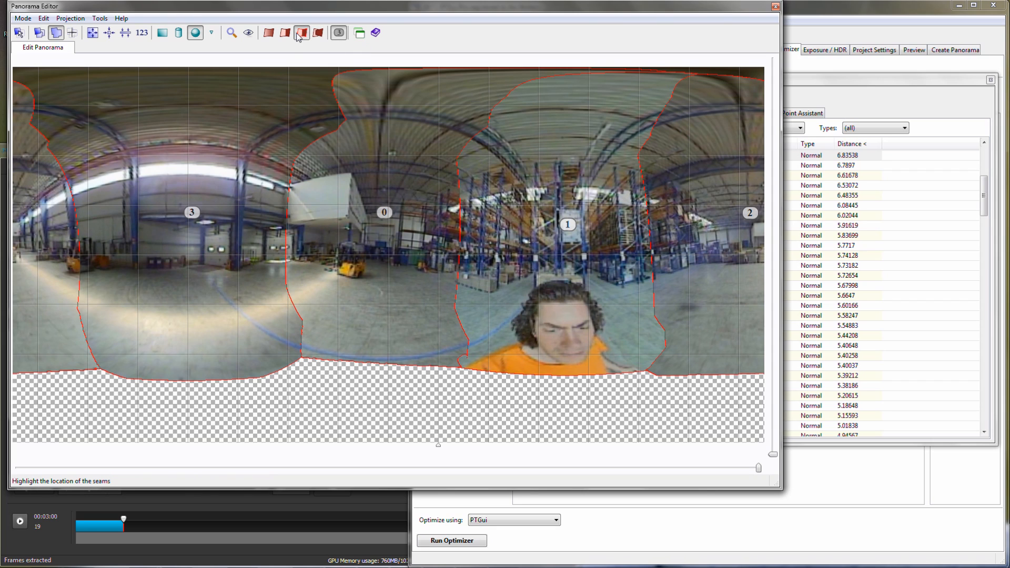
click(319, 34)
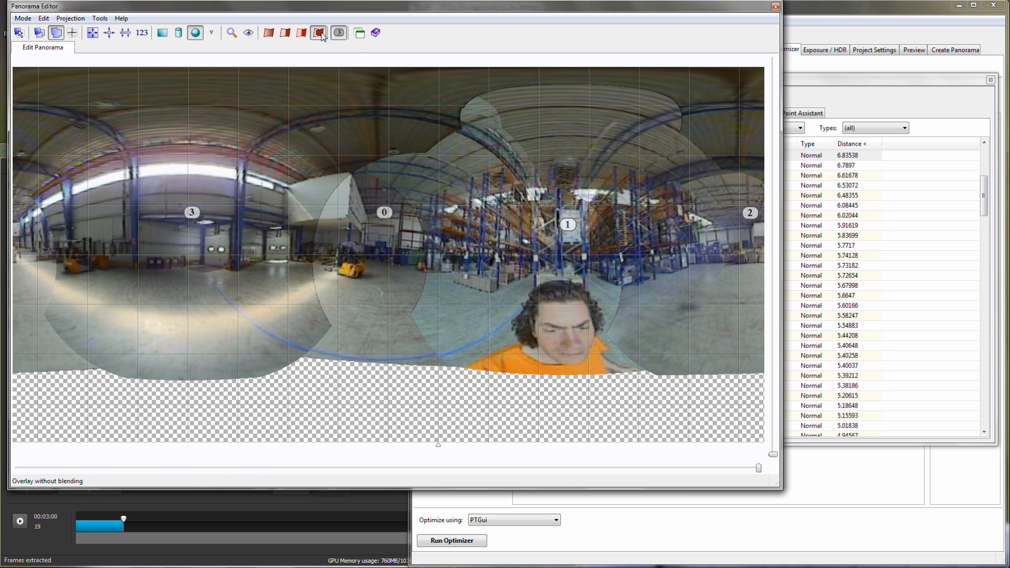
click(301, 34)
click(318, 34)
- Switch to VideoStitch, move the interior video to 00:08:00, and extract frame 50 from the inputs as jpg
click(140, 548)
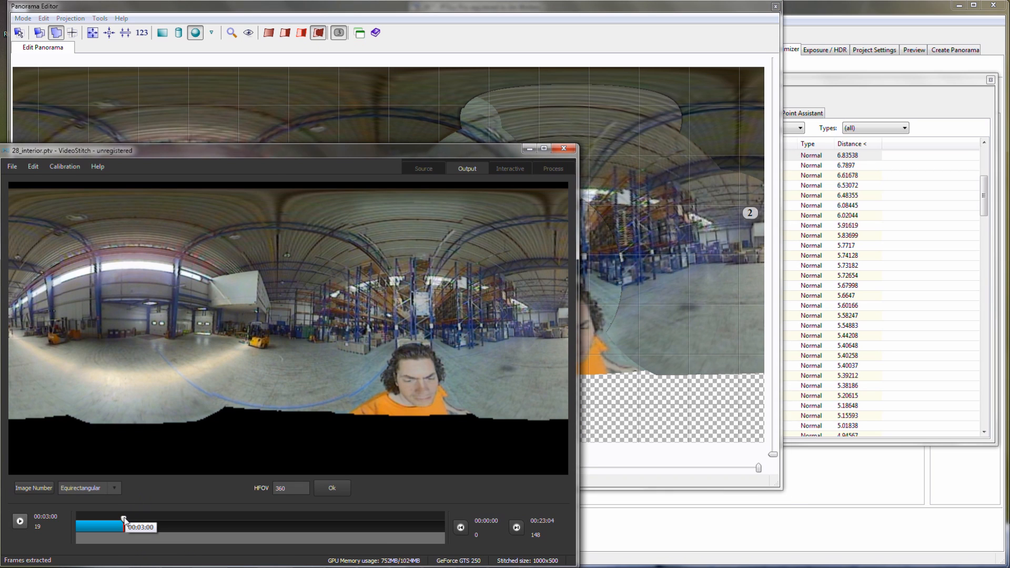
drag(131, 520, 201, 523)
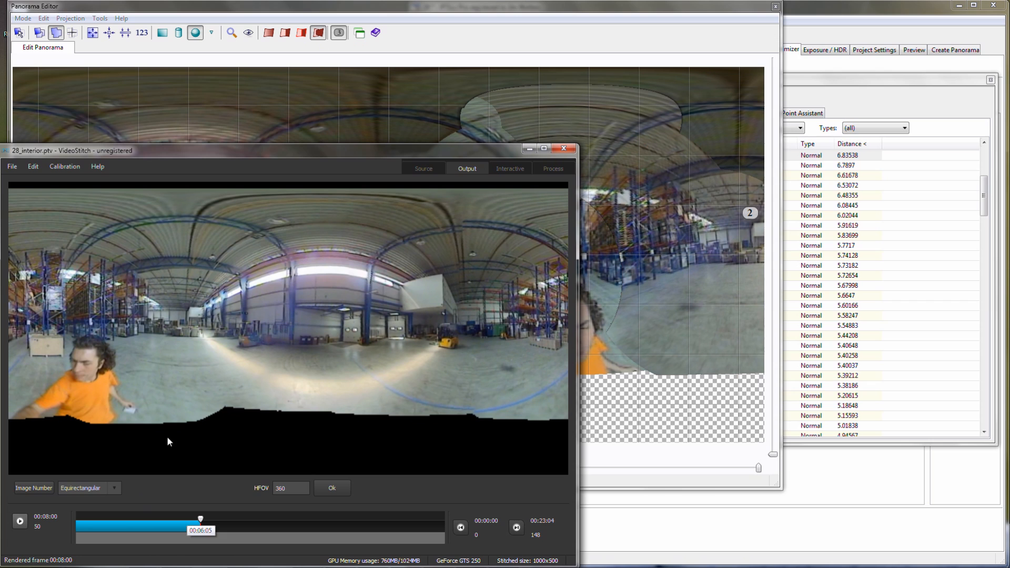
click(37, 166)
click(44, 180)
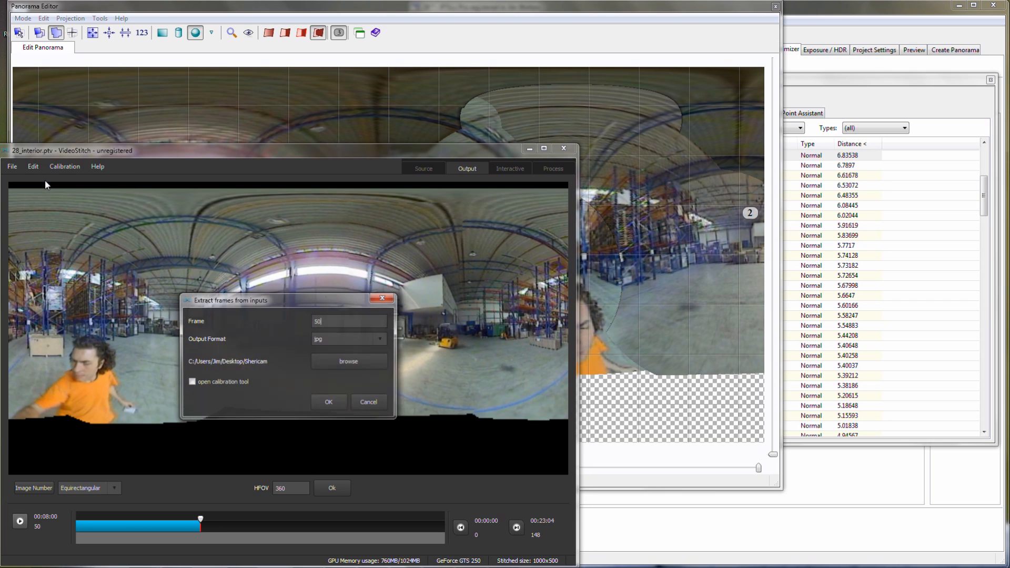
click(329, 401)
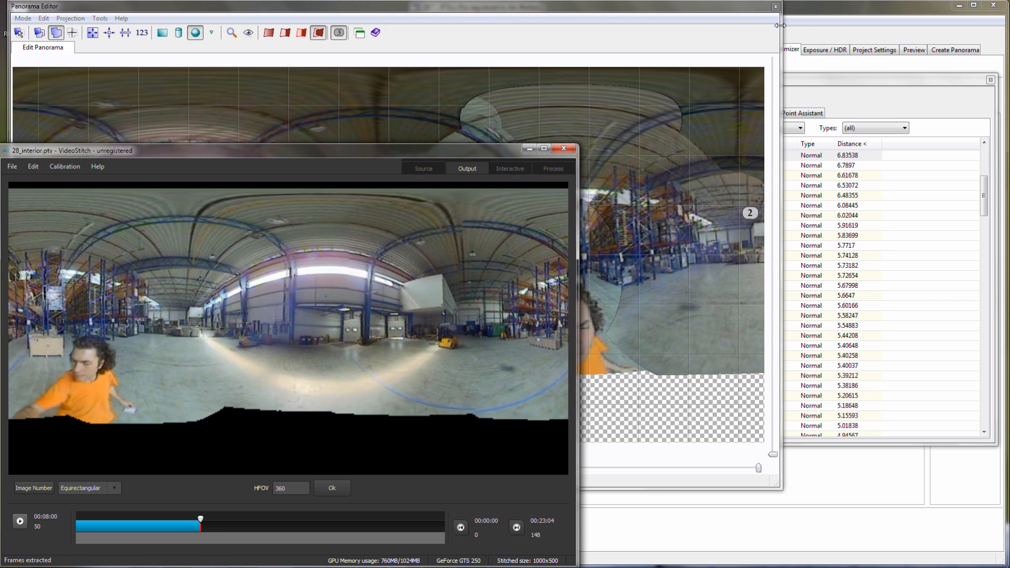
- Switch to PTGui and add three more matching points between images 2 and 0 on the ceiling
click(808, 36)
click(746, 50)
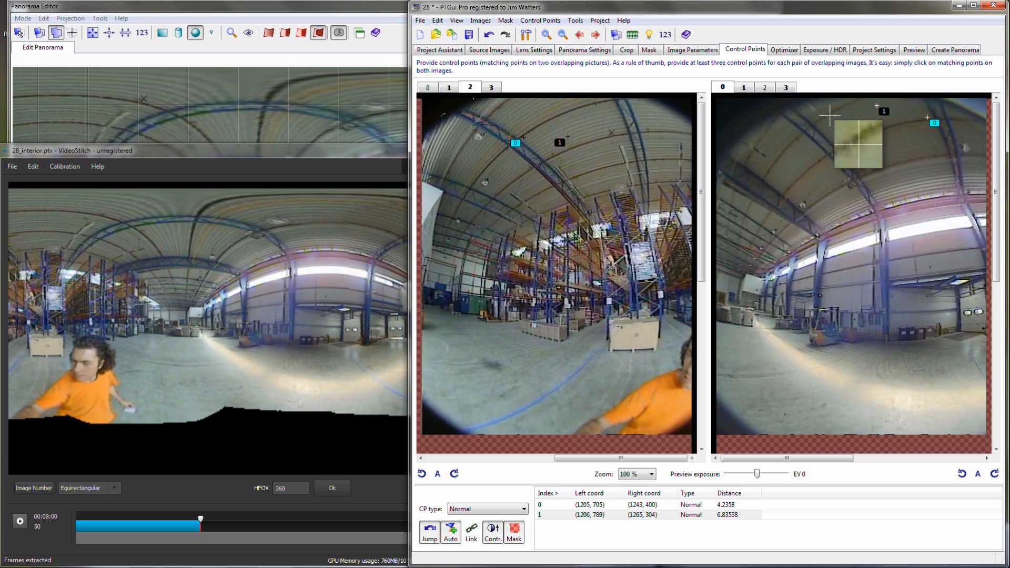
drag(840, 132, 828, 113)
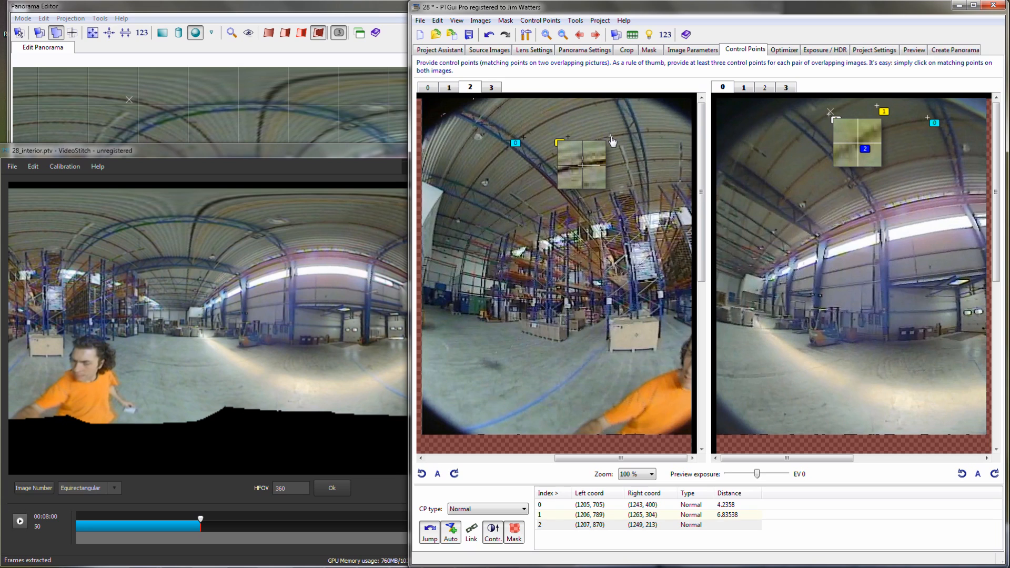
click(595, 103)
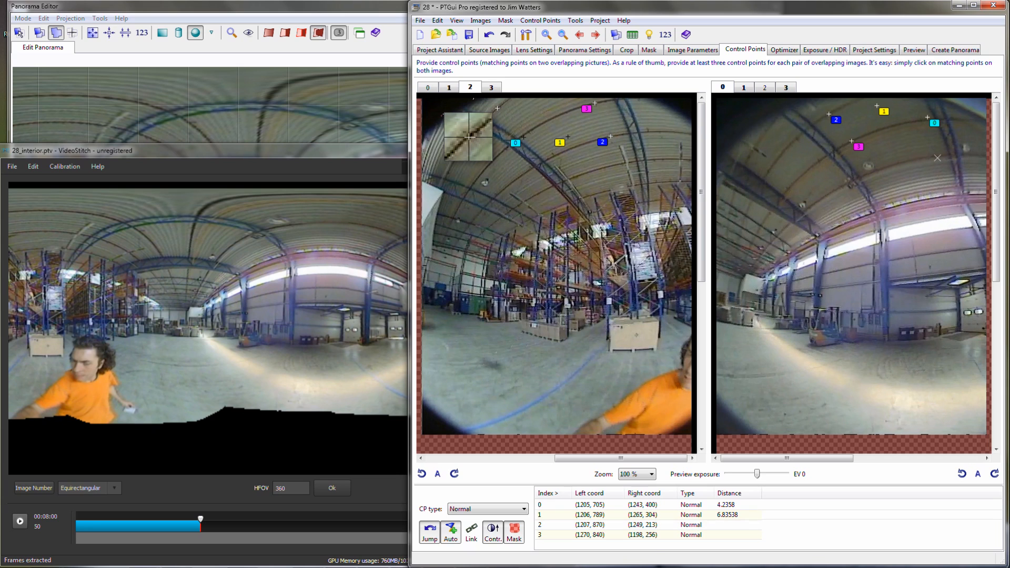
click(936, 157)
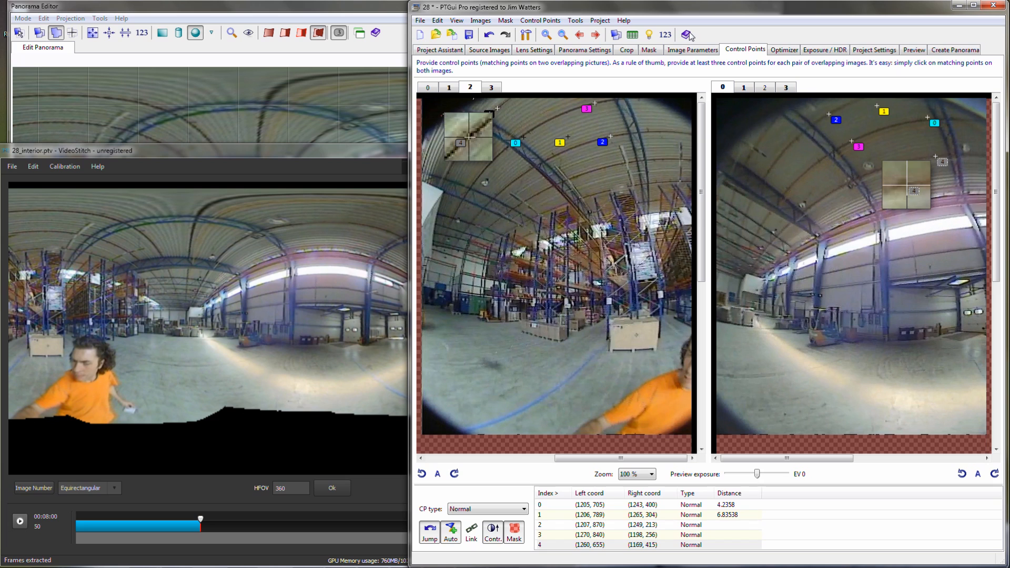
- Review the ceiling control points of image pair 3 and 1, and bring up image pair 0 and 1
click(595, 34)
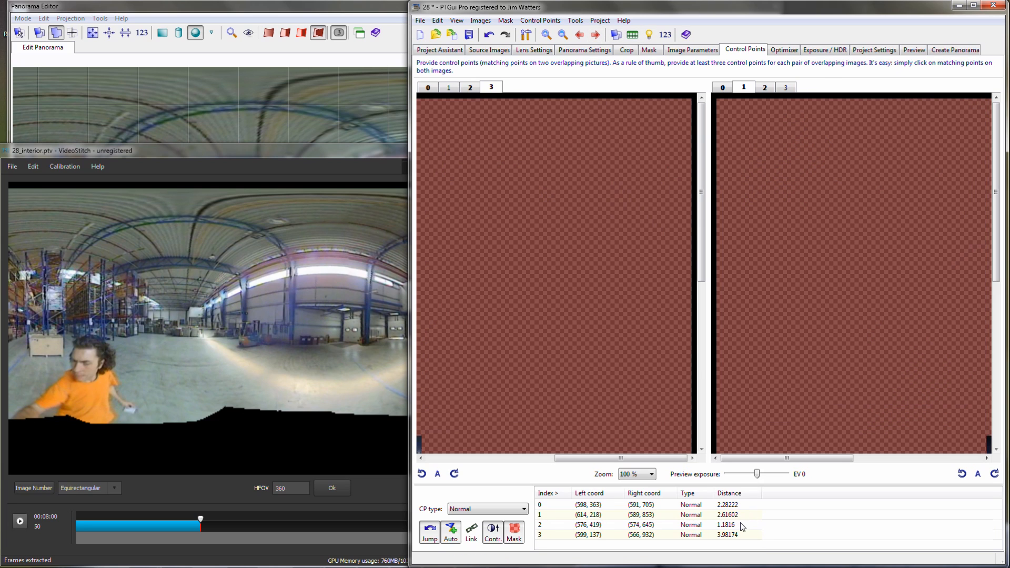
click(721, 516)
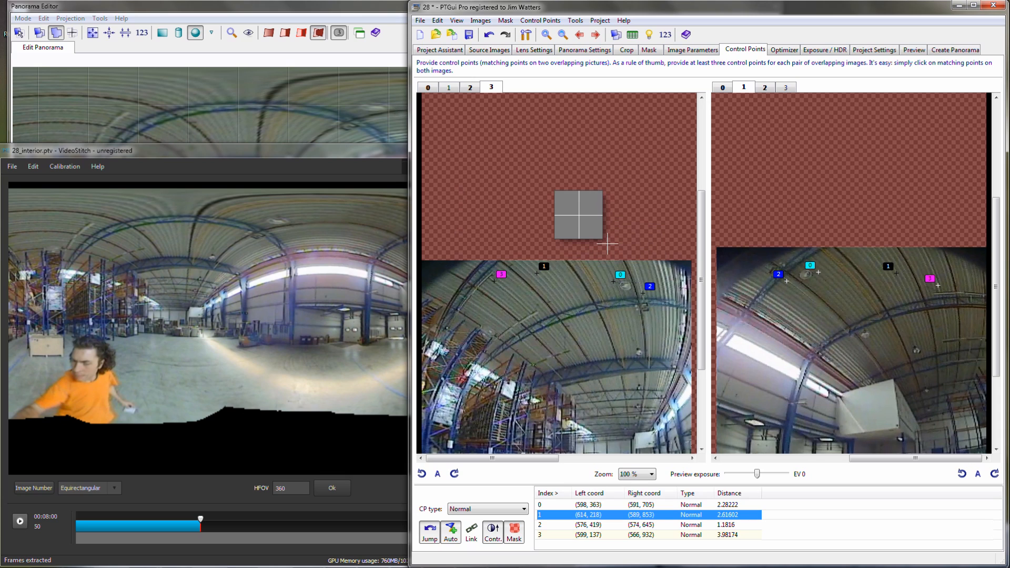
drag(646, 277, 633, 281)
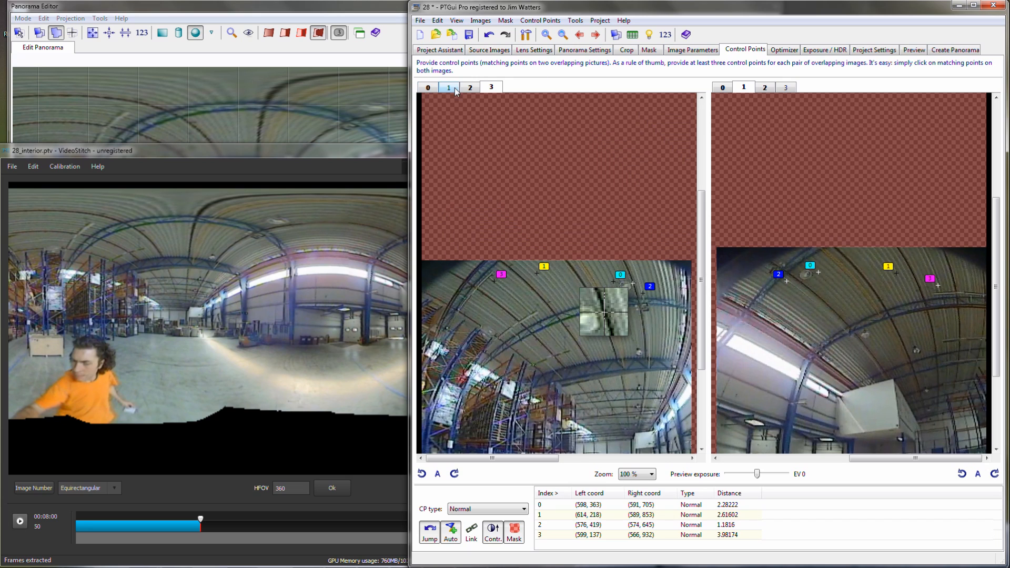
click(427, 88)
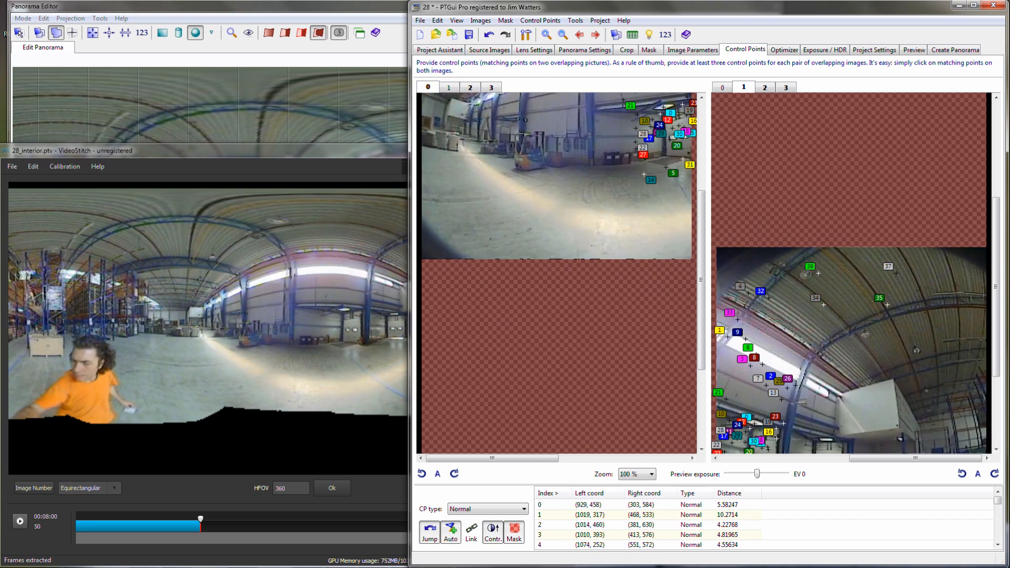
- Rerun the optimizer with the additional points between images 2 and 0, and accept the result
click(785, 50)
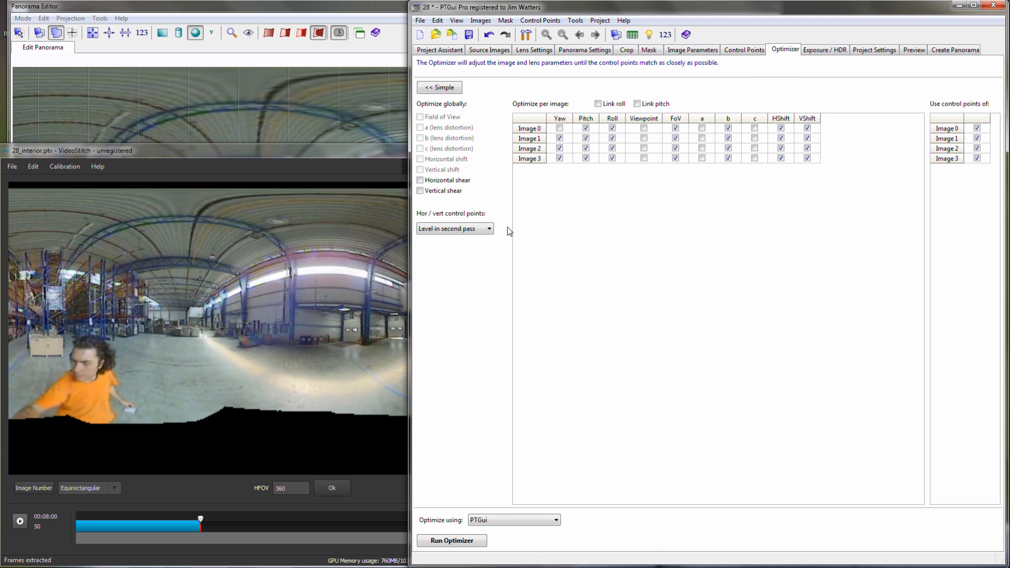
click(460, 544)
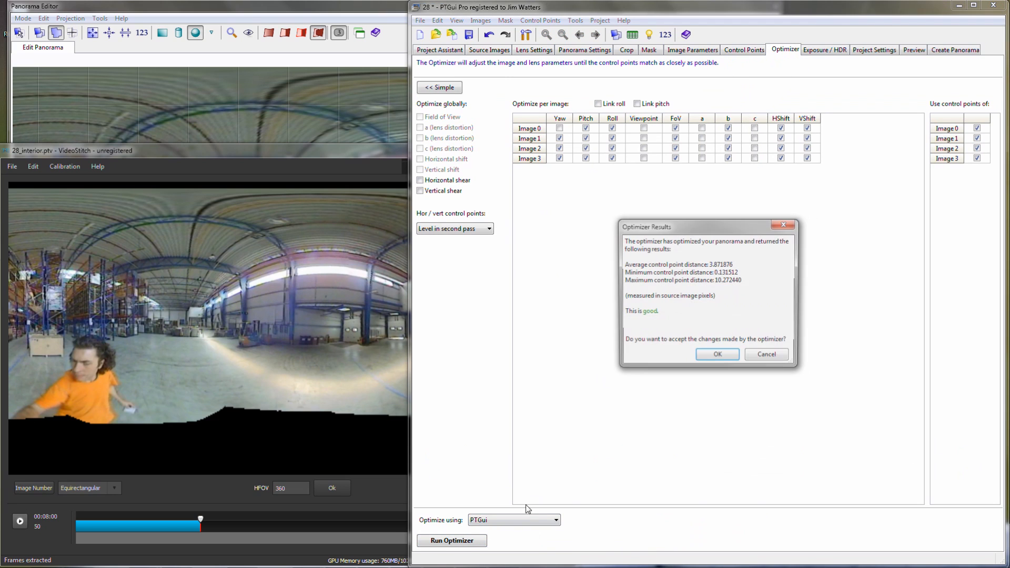
click(719, 357)
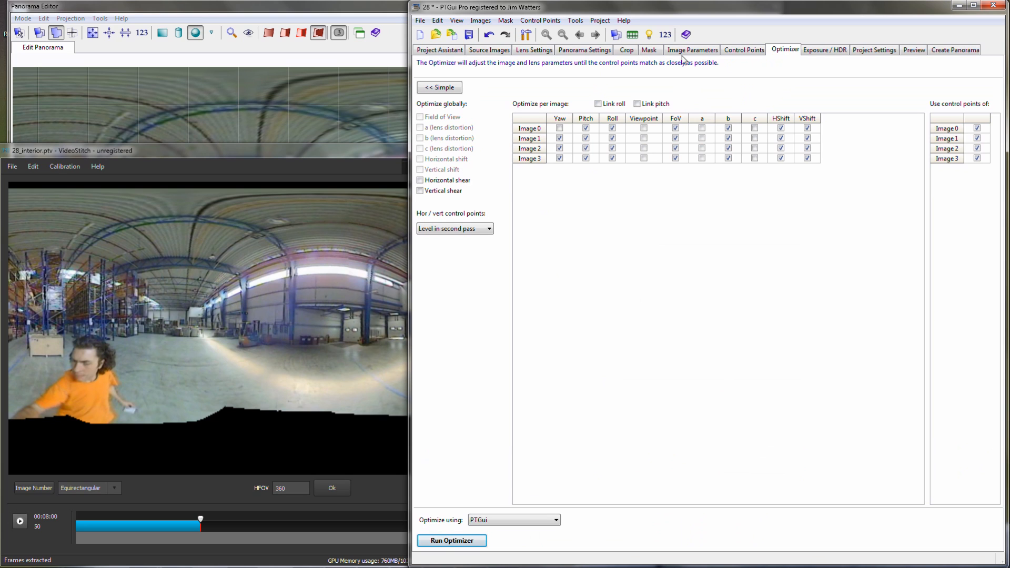
- Locate the control point with the largest distance from the control point table in its image pair, and save the project
click(633, 34)
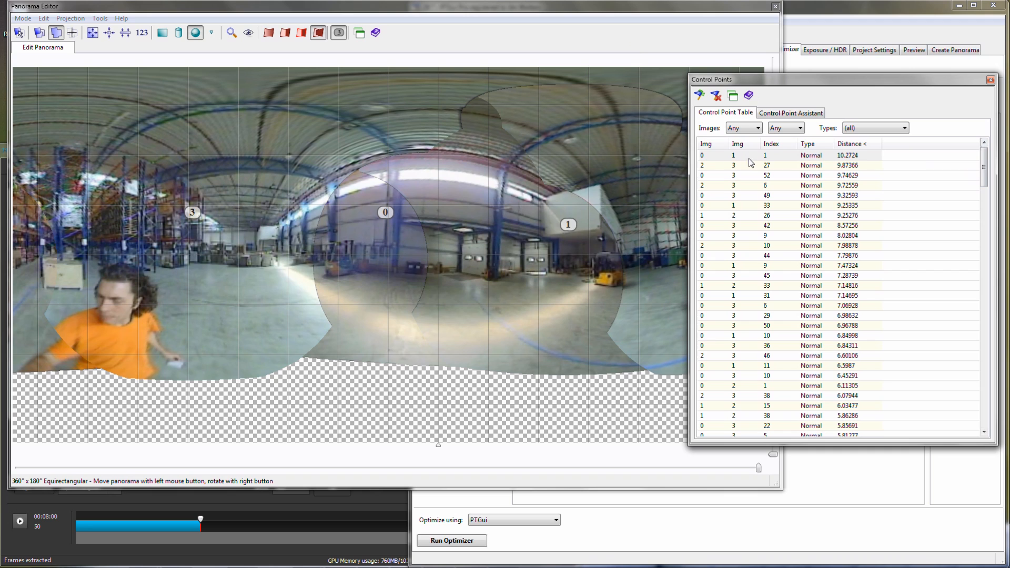
double_click(716, 156)
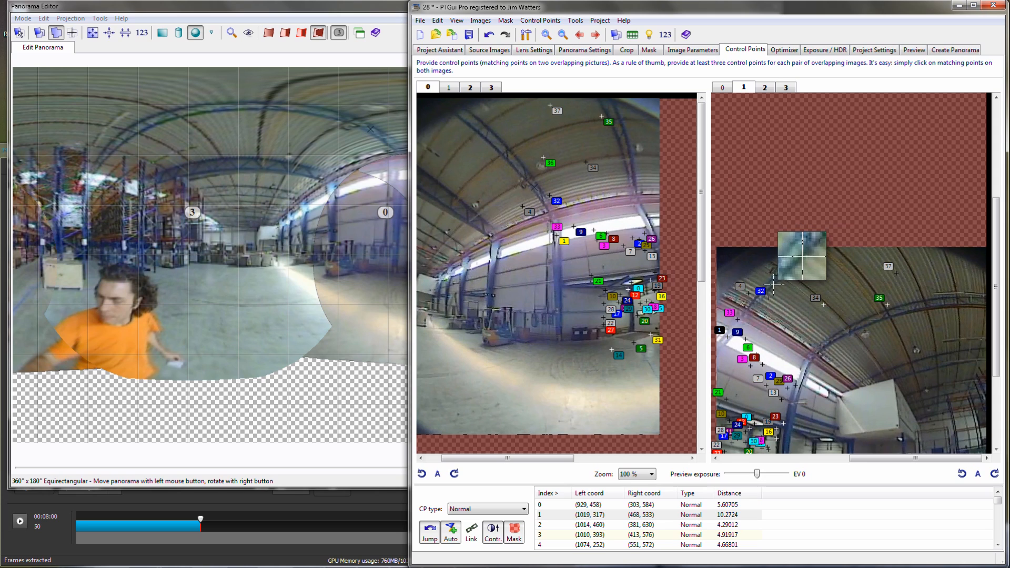
click(471, 38)
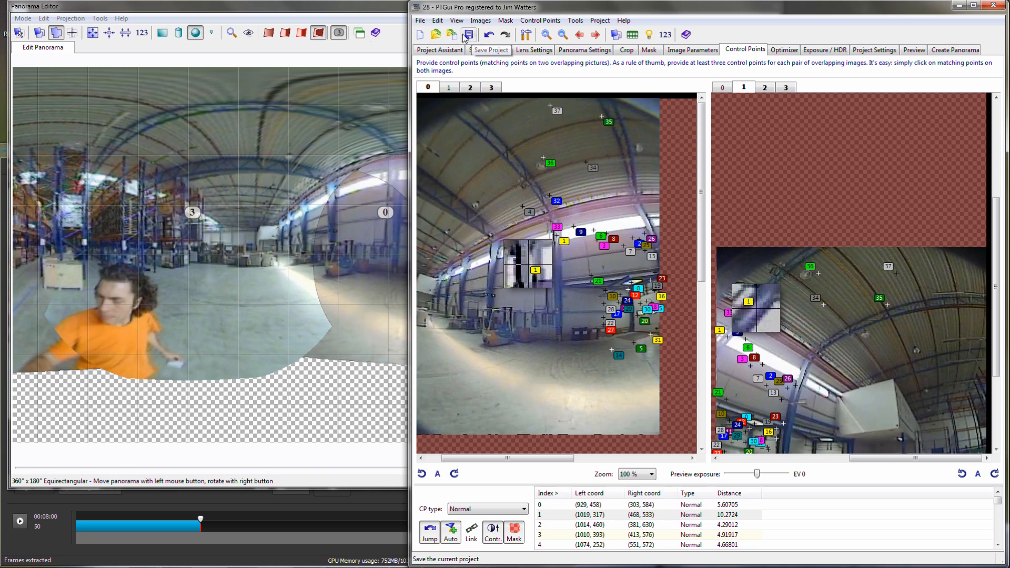
- Switch to VideoStitch, apply the 28.pts calibration to the interior project, and process its output video 28_interior-vs-out.mp4
click(56, 560)
click(68, 165)
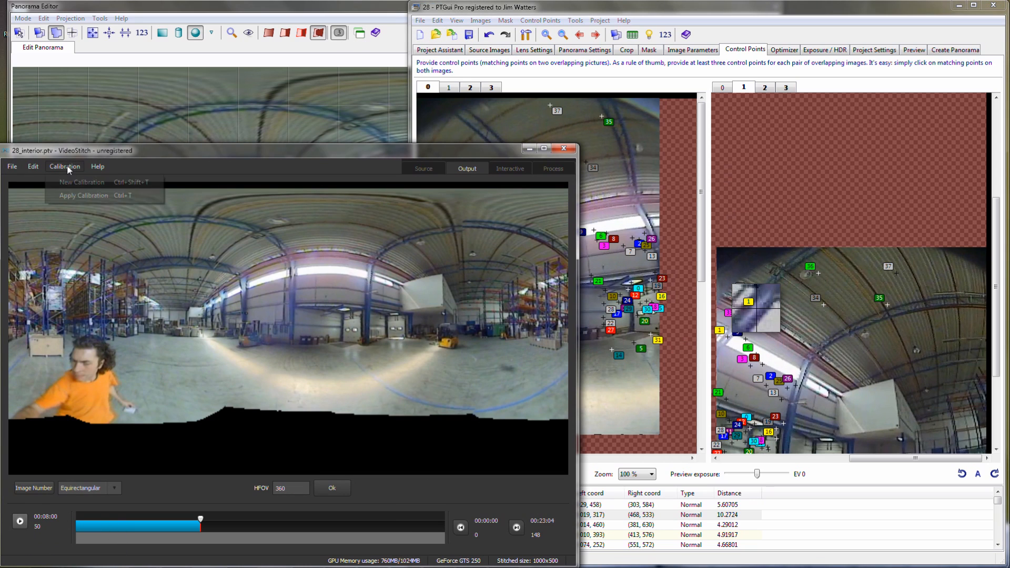
click(74, 195)
double_click(184, 231)
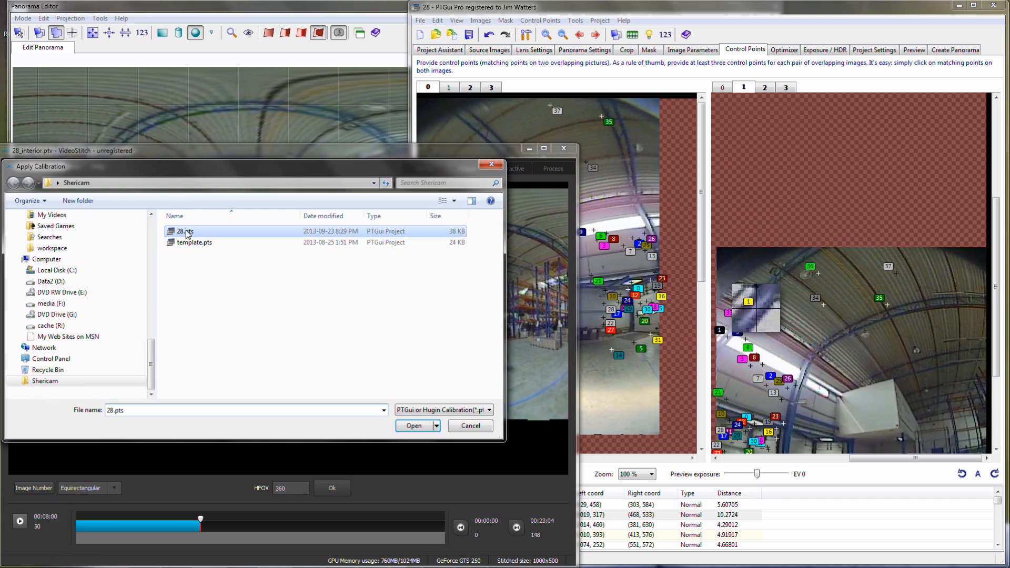
click(553, 168)
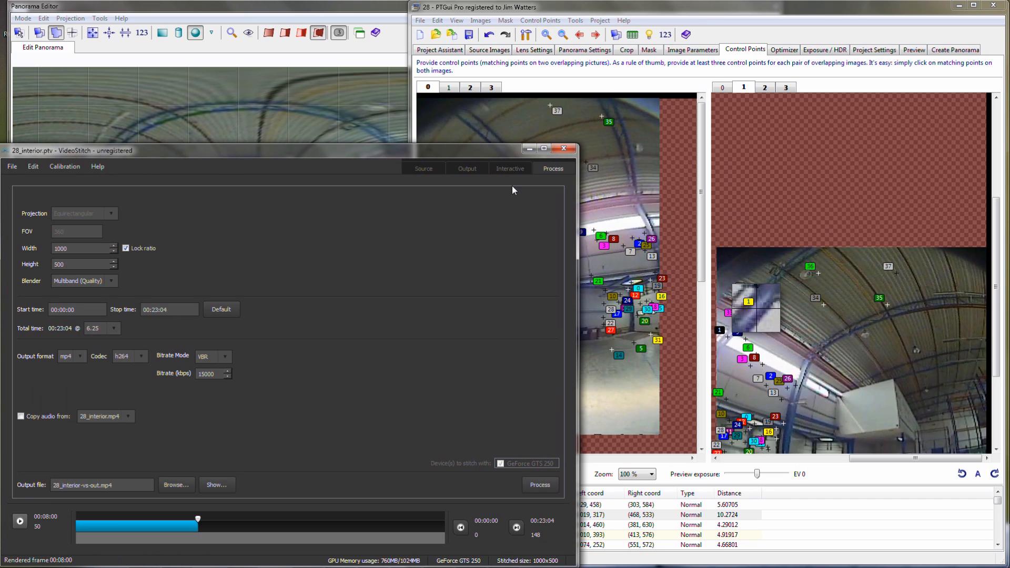
click(540, 485)
- Open the recent project 28_exterior.ptv and apply the 28.pts calibration to it
click(9, 167)
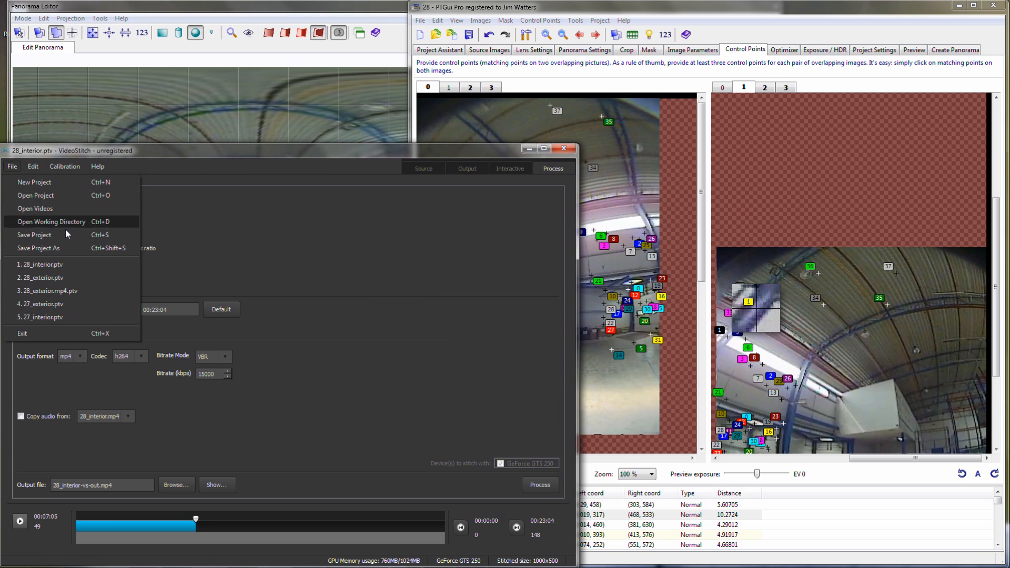
click(47, 276)
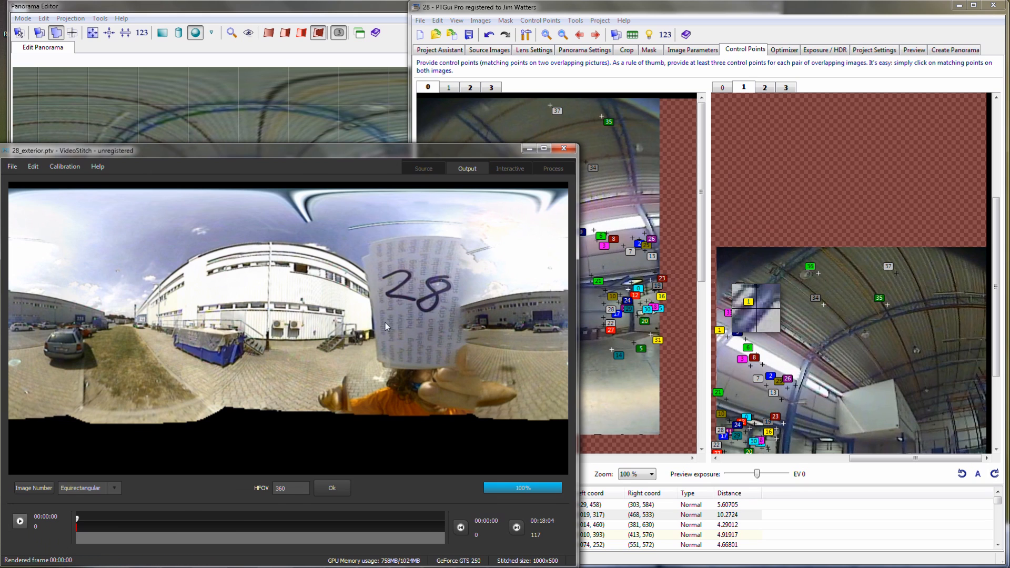
click(65, 165)
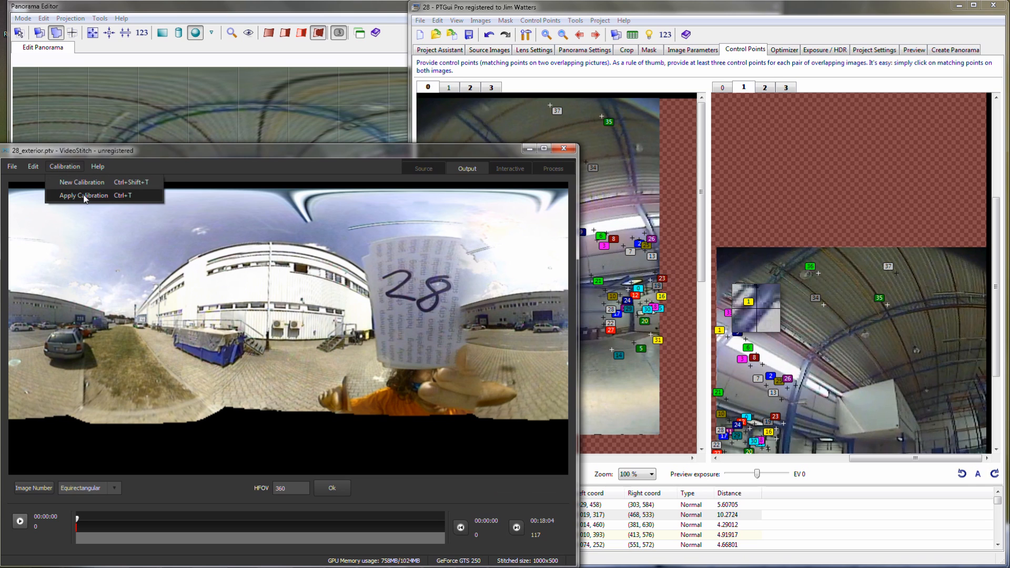
click(84, 196)
click(181, 232)
click(418, 421)
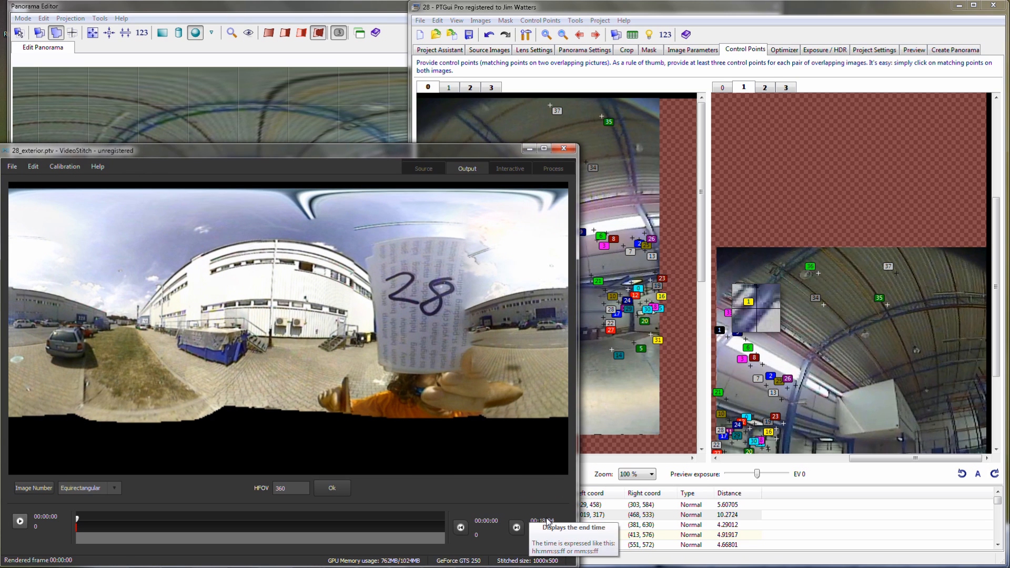
- Process the exterior project's output video 28_exterior-vs-out.mp4 at 1000 by 500 pixels in mp4 format
click(558, 169)
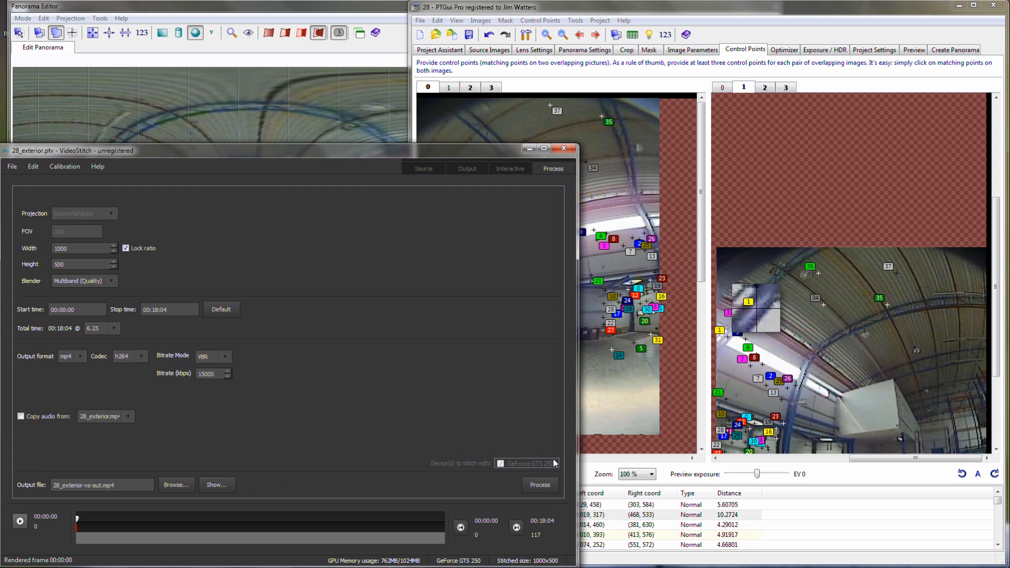
click(554, 485)
- Switch to PTGui and exit the program
click(435, 13)
click(421, 20)
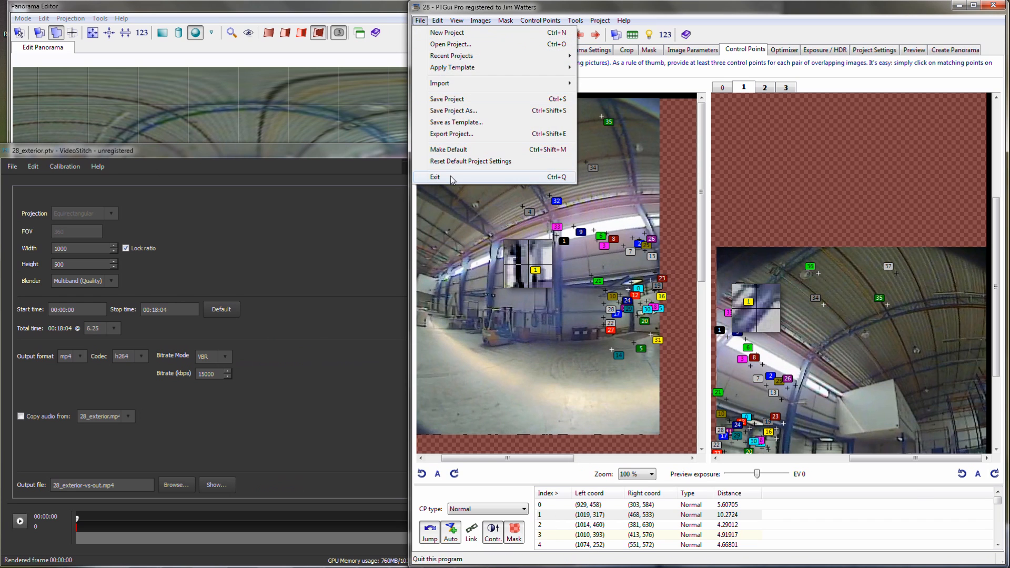
click(450, 177)
- Enlarge the Shericam folder window to show all files and play the rendered video 28_exterior-vs-out.mp4
click(667, 119)
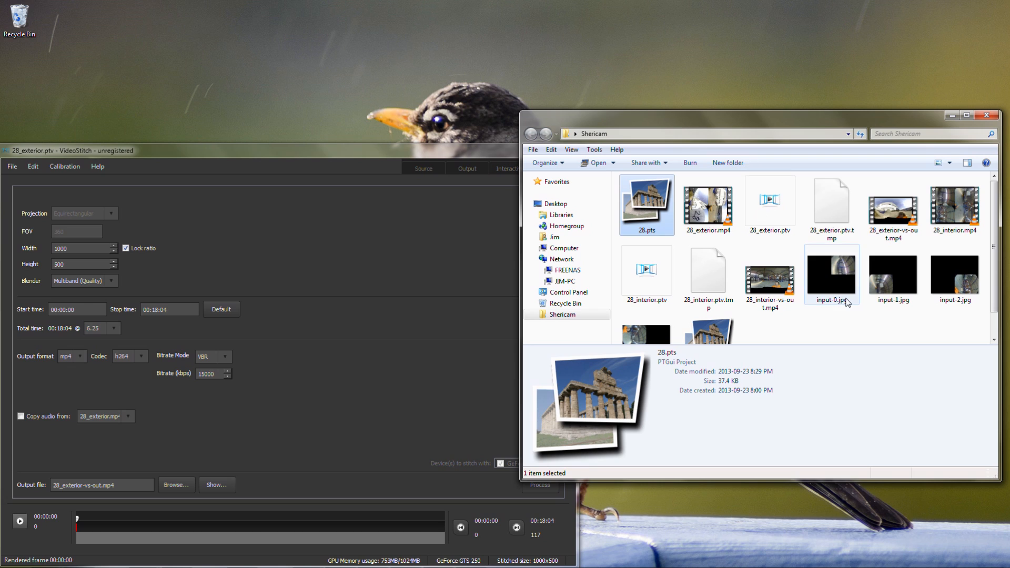
drag(812, 480, 818, 518)
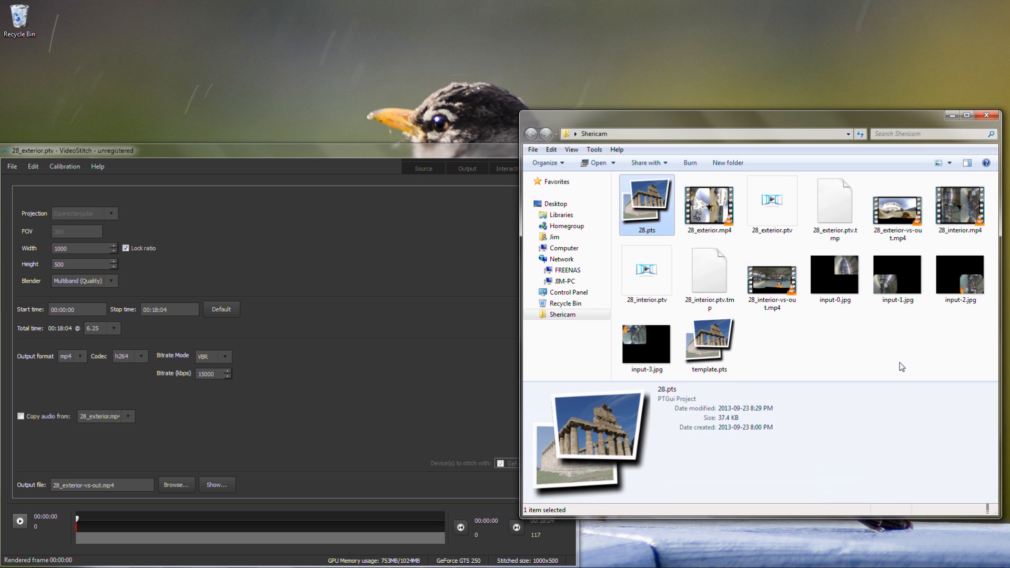
click(900, 215)
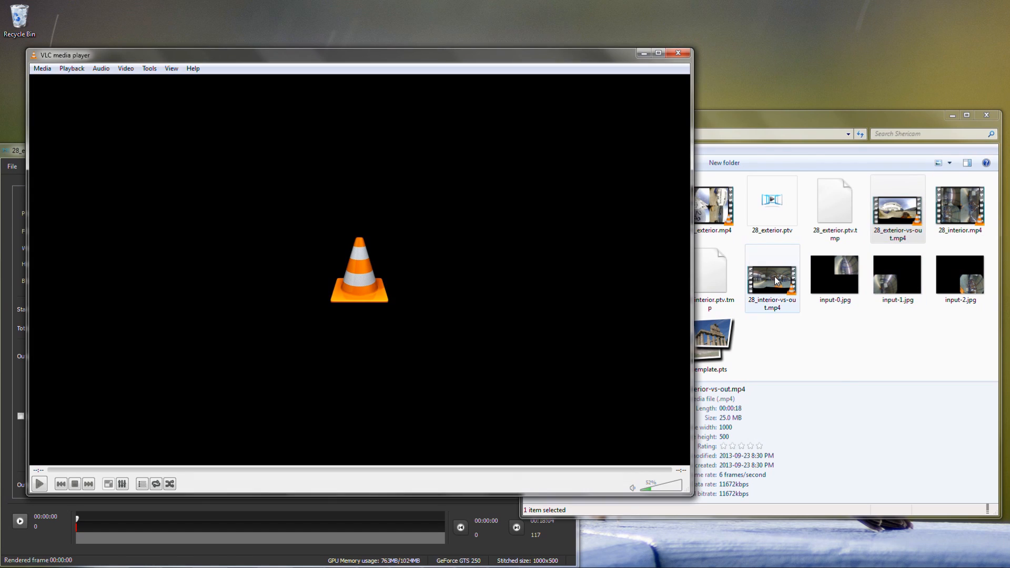
- Play the rendered video 28_interior-vs-out.mp4 from the Shericam folder and enlarge the VLC player window to inspect the stitching
double_click(774, 276)
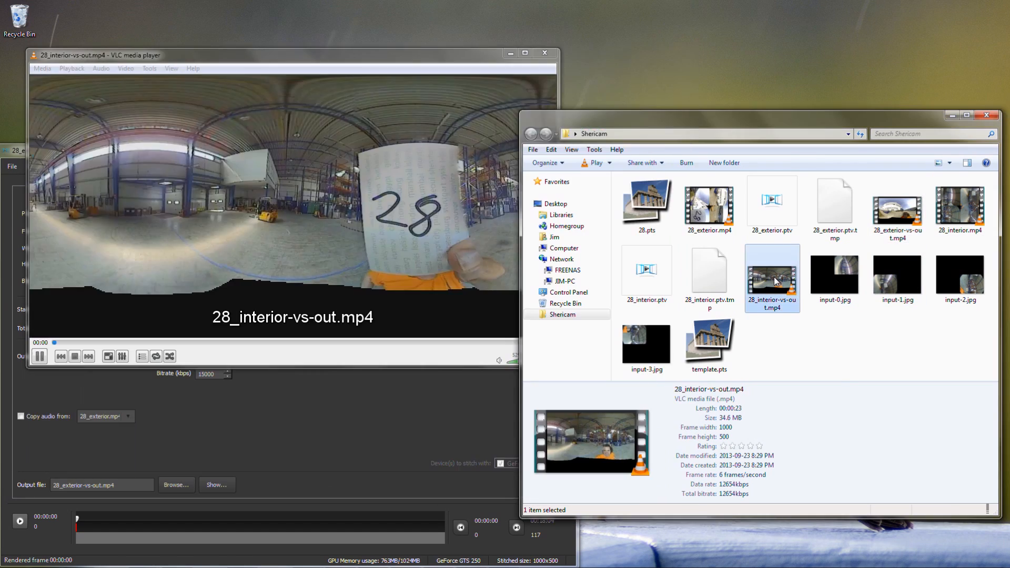
click(458, 52)
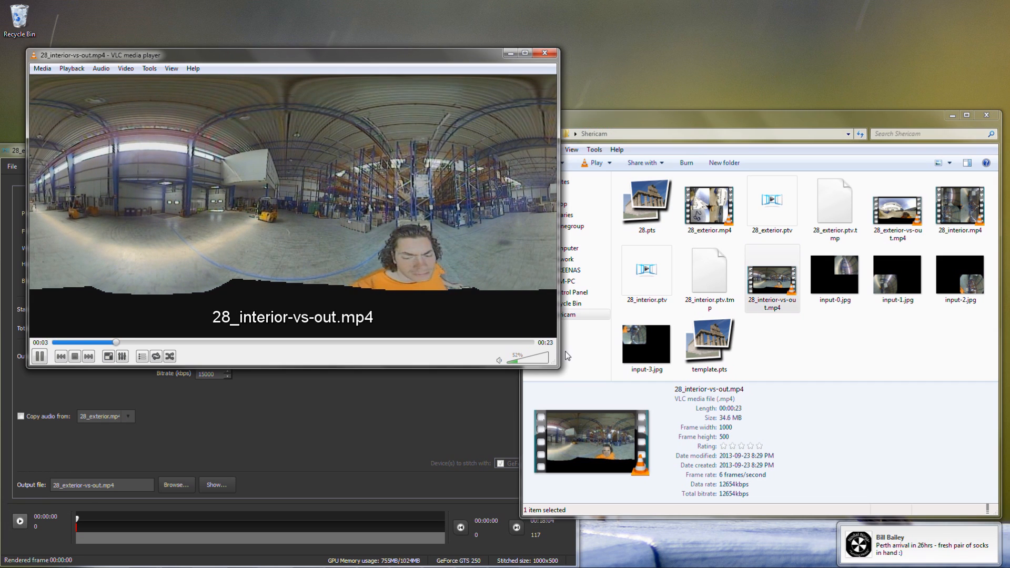
drag(558, 367, 773, 468)
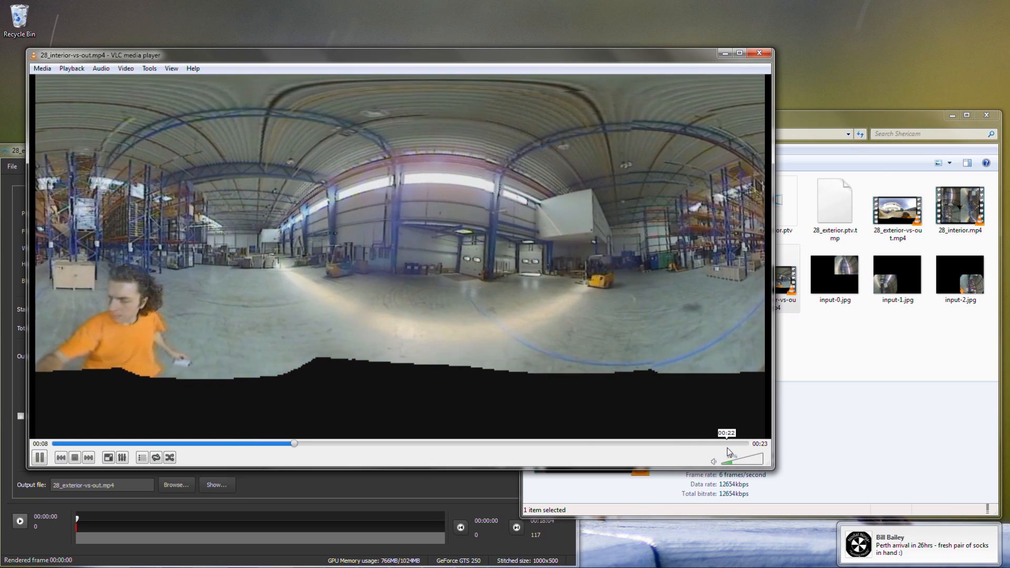